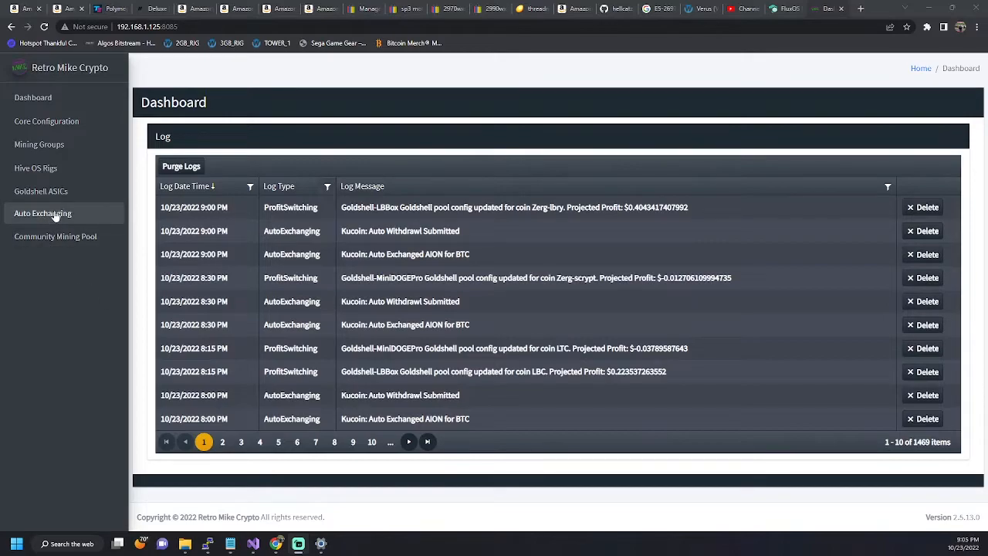
double_click(165, 27)
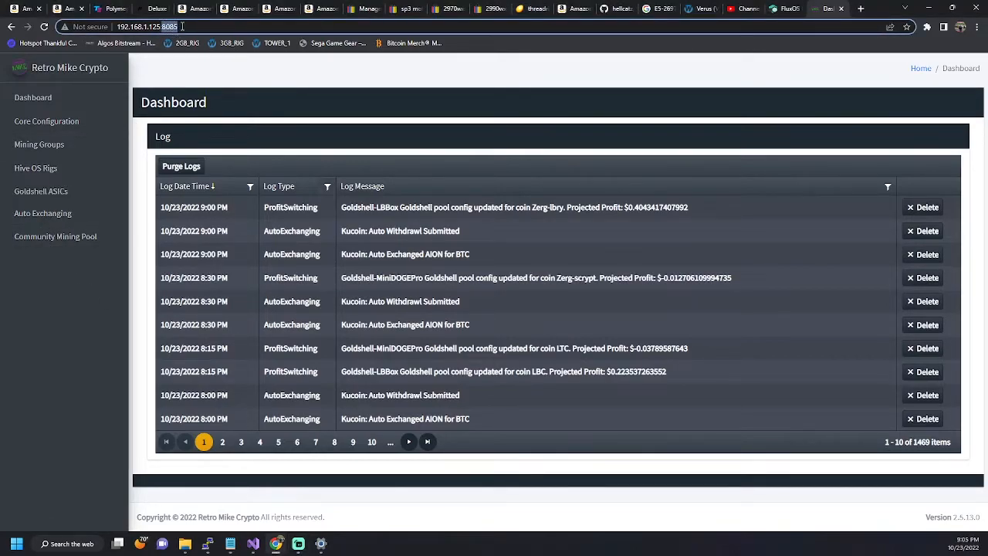
left_click(64, 372)
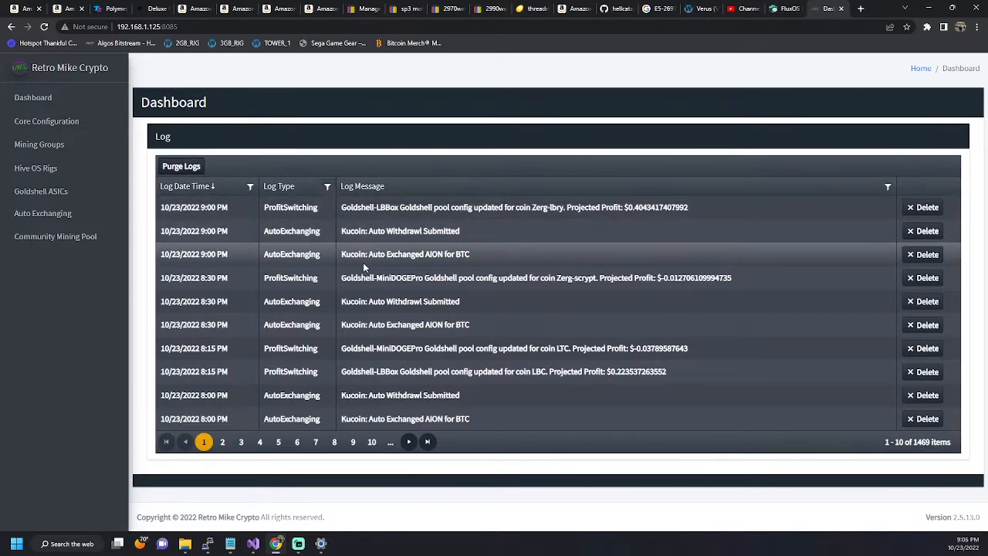
Clear the Log Type filter on the dashboard log, then view the log's second page and return to the first.
left_click(328, 189)
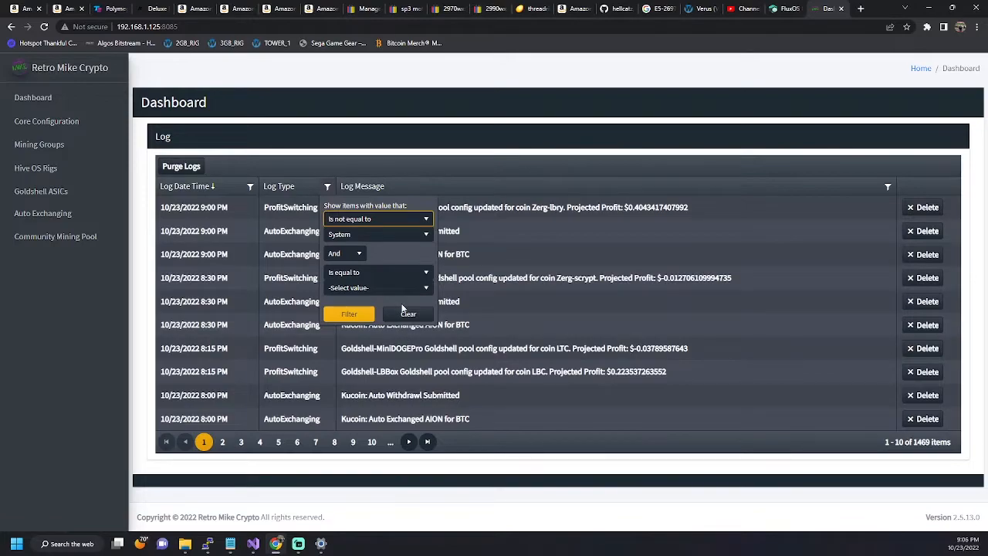
left_click(410, 314)
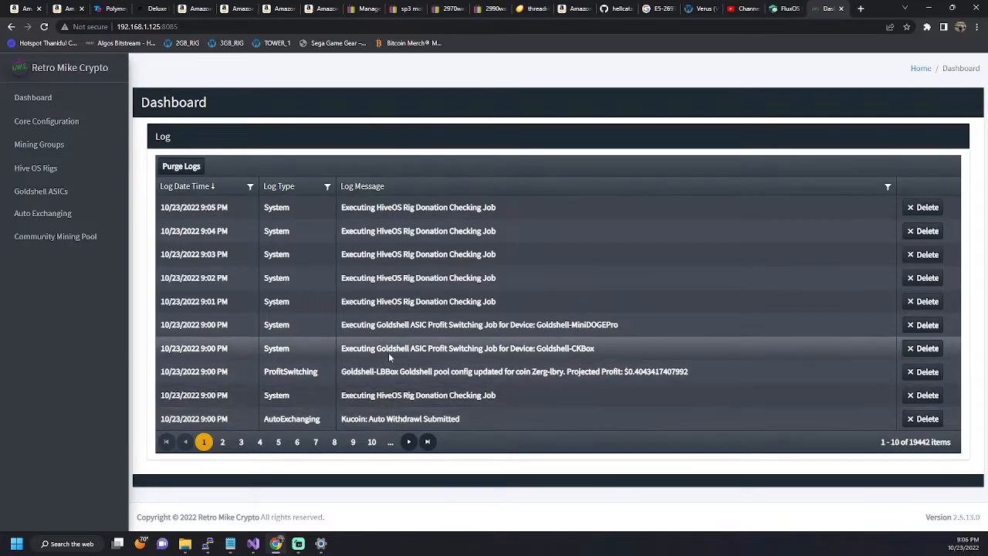
left_click(223, 443)
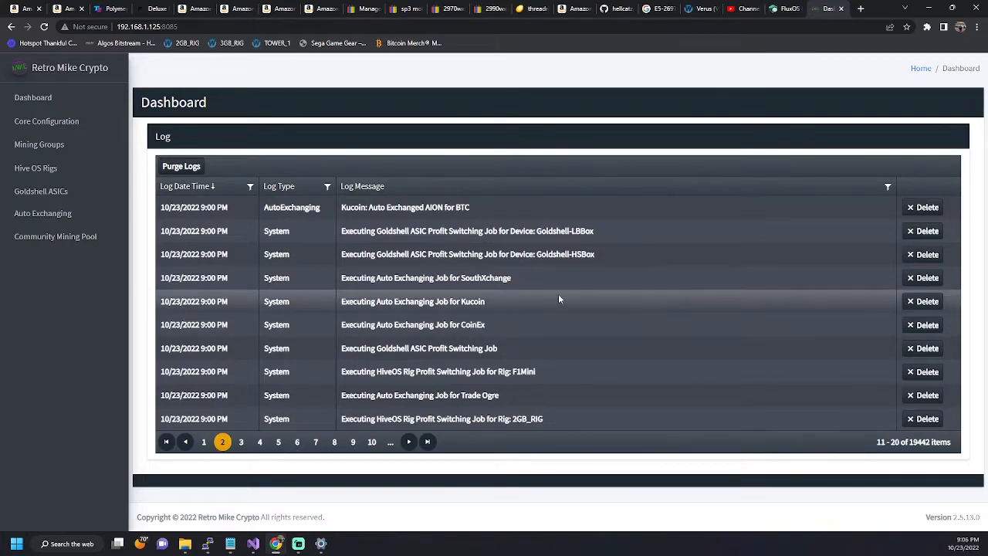
left_click(204, 442)
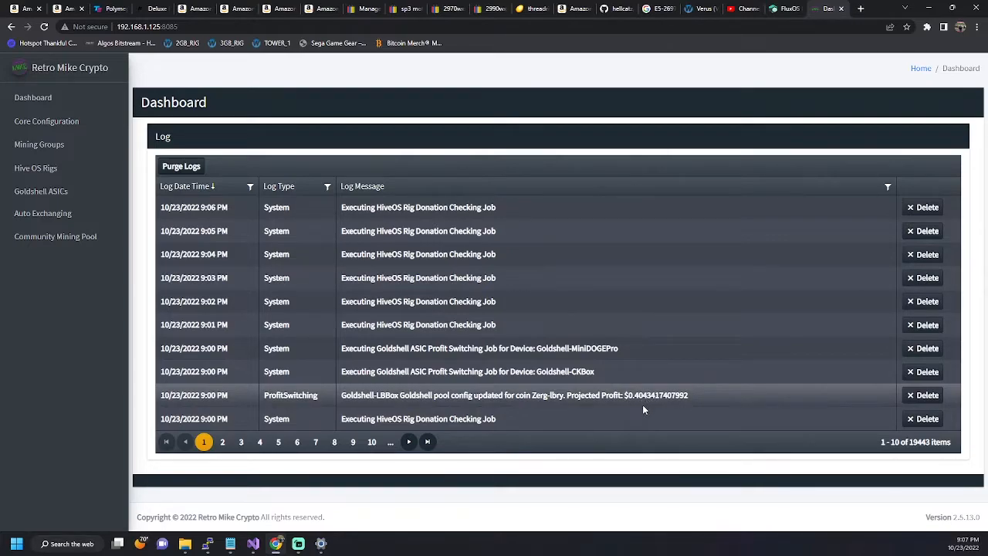
Open the core configuration and review its settings from the platform details down to the profit switching options.
left_click(39, 128)
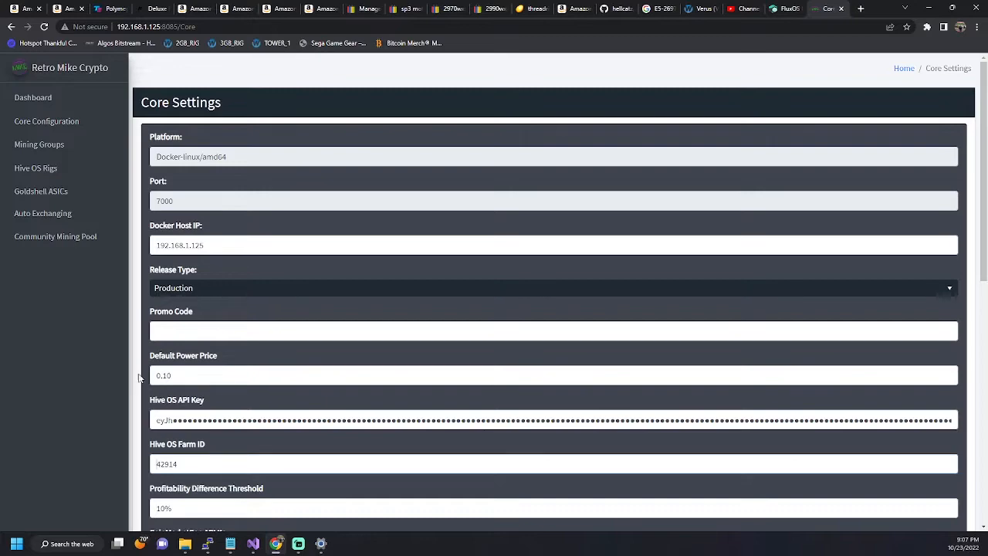
scroll(136, 355, "down", 2)
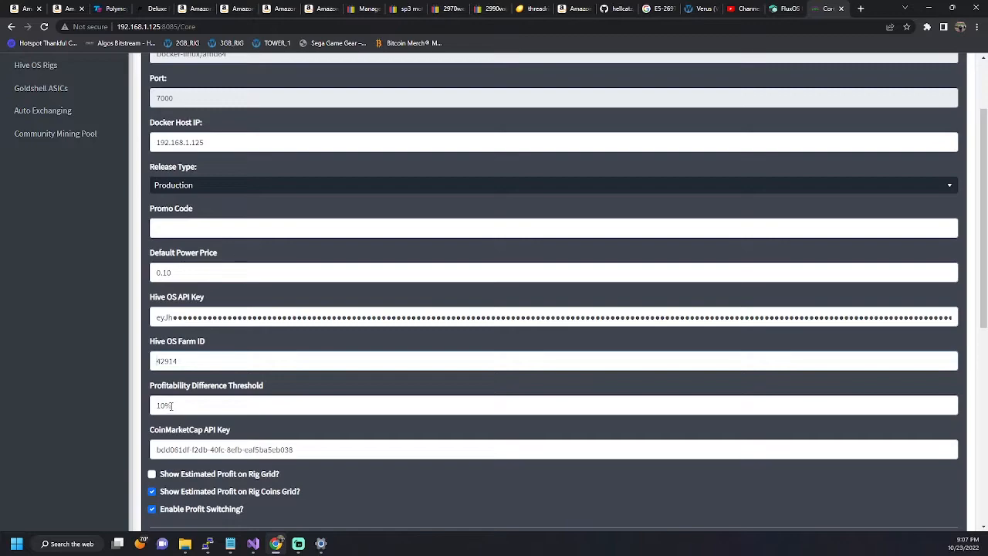
left_click_drag(167, 405, 157, 404)
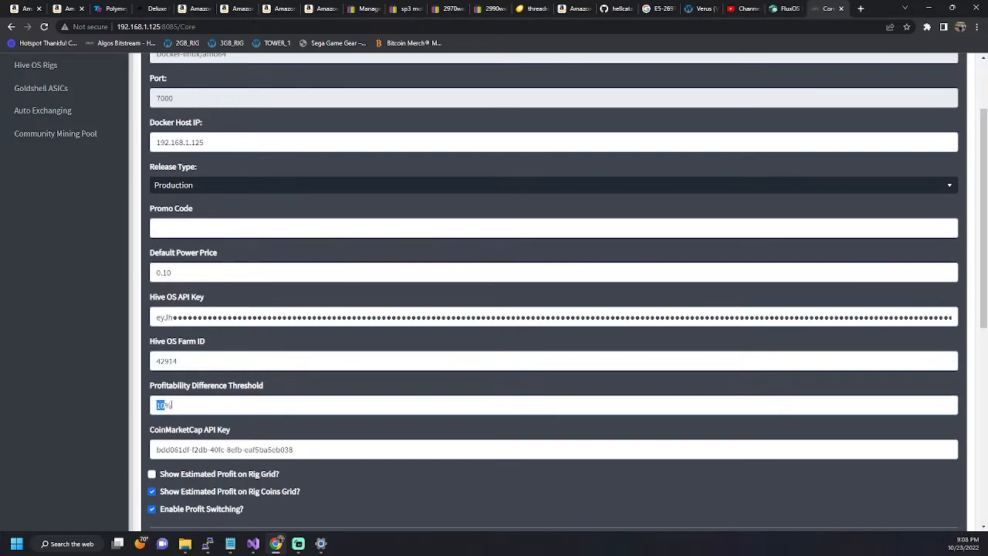
left_click(183, 408)
scroll(146, 440, "down", 1)
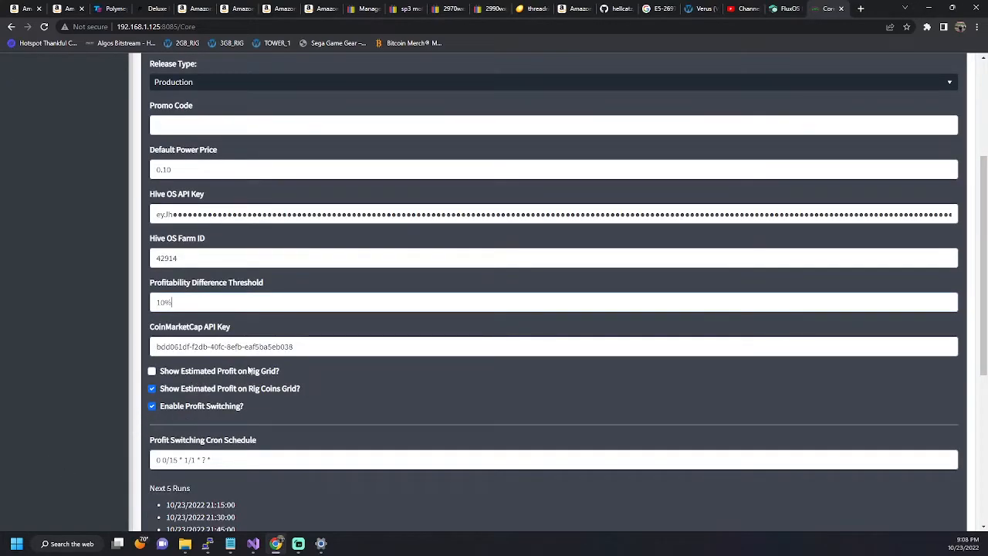
scroll(186, 381, "down", 1)
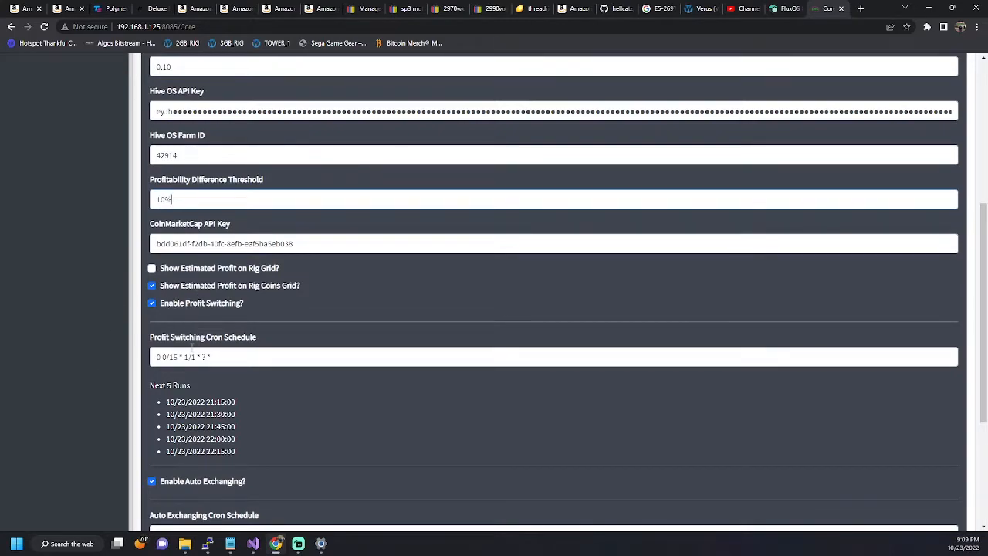
Set the profit switching cron schedule to 0 0/20 * 1/1 * ? * and check its upcoming run times.
scroll(195, 344, "down", 1)
left_click_drag(216, 306, 142, 305)
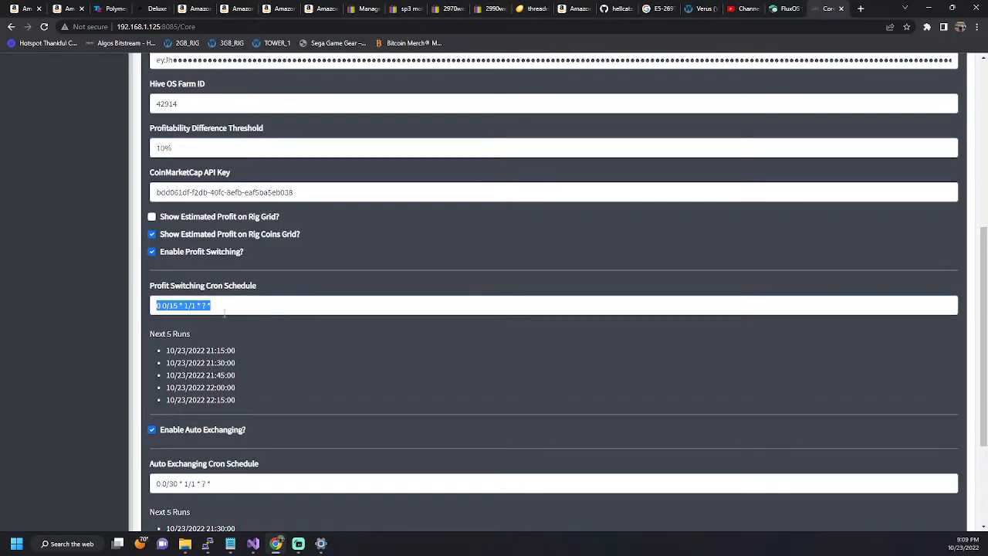
left_click(232, 310)
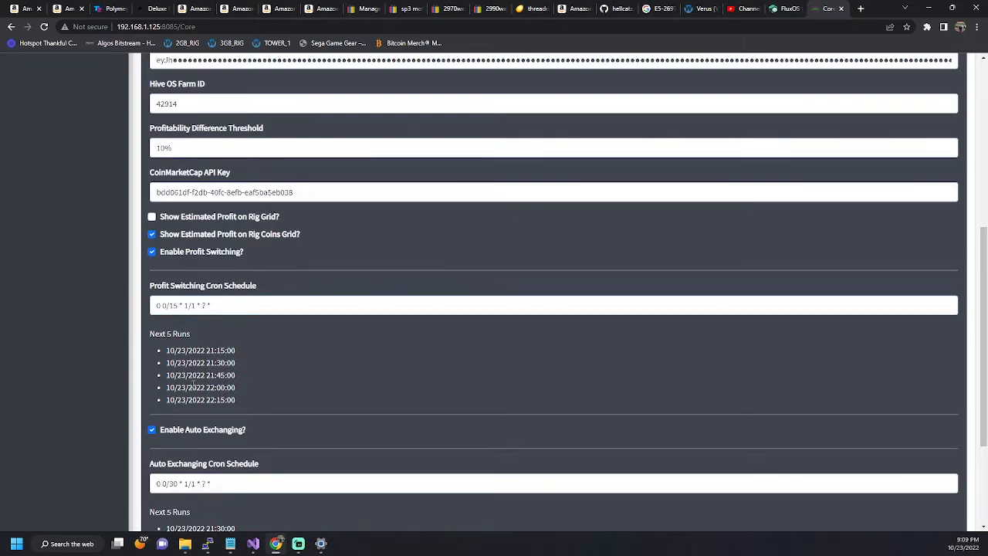
left_click_drag(155, 305, 238, 307)
left_click(238, 306)
left_click_drag(179, 305, 170, 306)
type("20")
left_click_drag(210, 350, 236, 376)
left_click(212, 375)
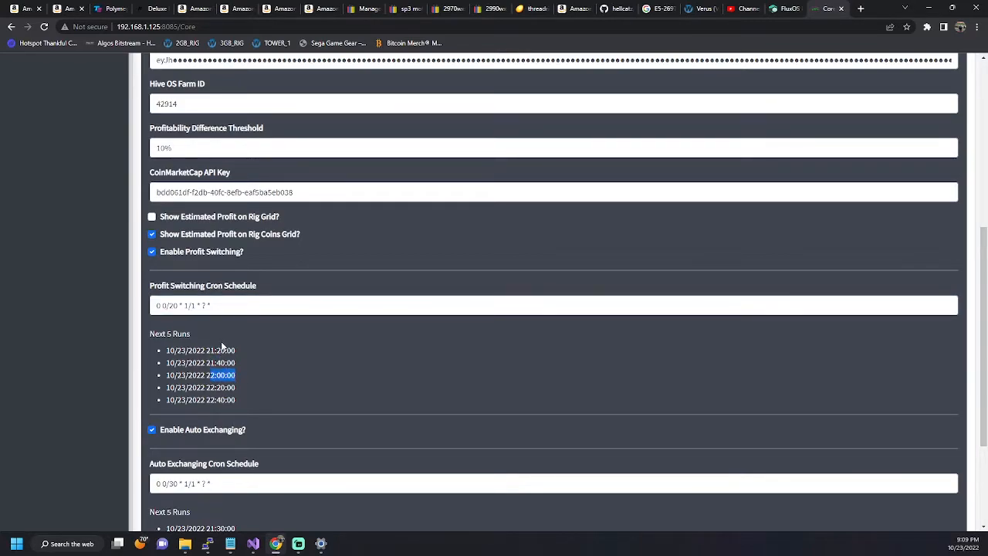
Change the profit switching cron schedule to 0 3/5 * 1/1 * ? *.
double_click(173, 305)
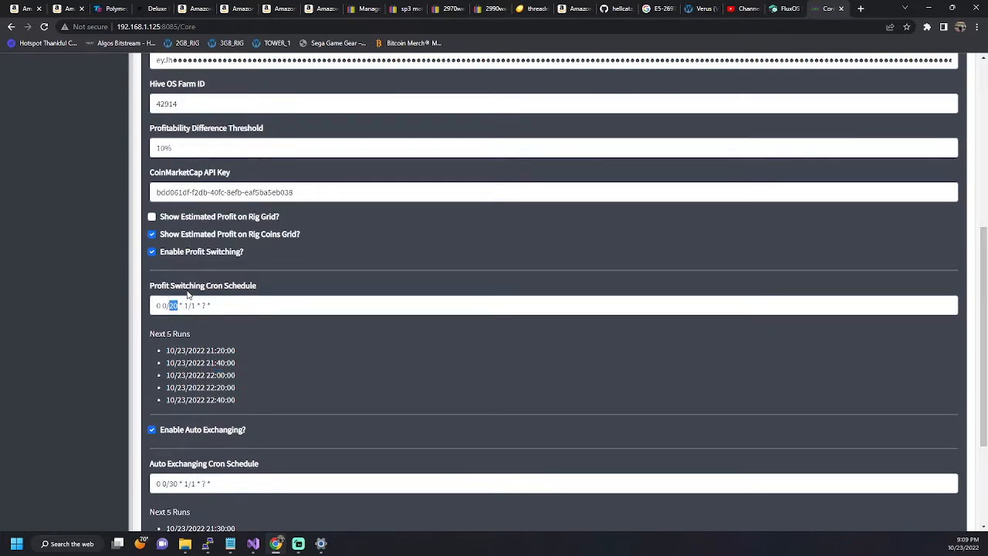
type("5")
key("shift+Left")
type("1")
key("BackSpace")
type("3")
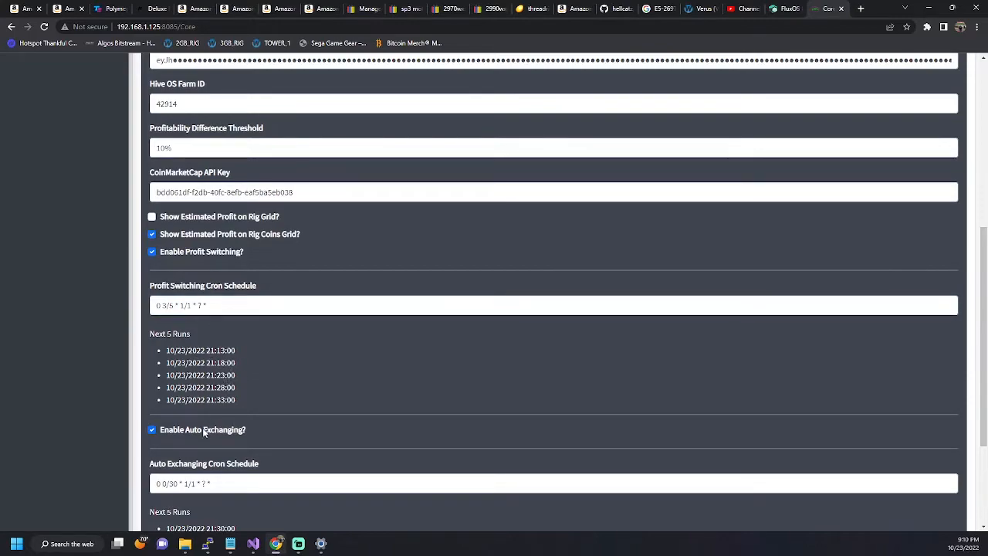
Restore the profit switching cron schedule to 0 0/15 * 1/1 * ? *.
left_click(163, 305)
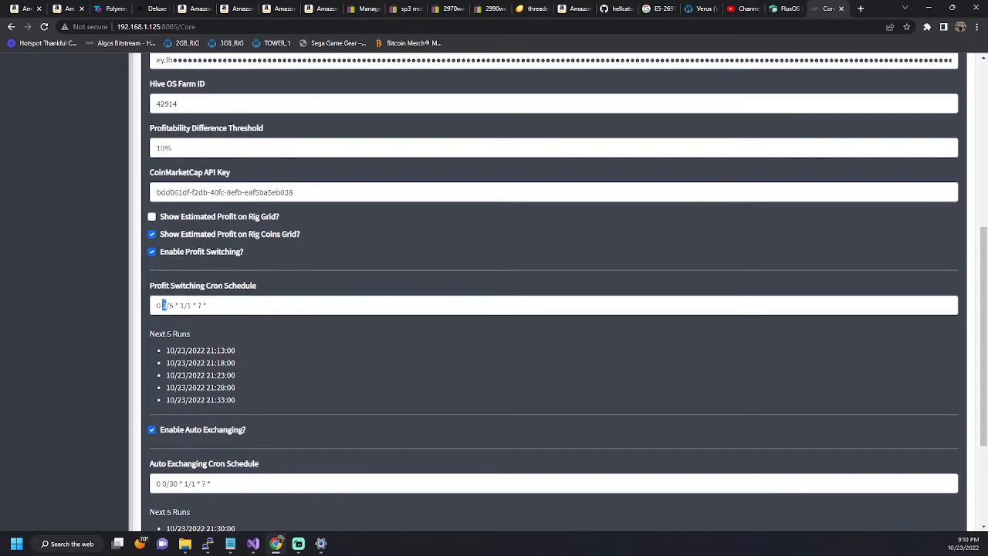
type("0")
key("Right")
type("1")
Compare the profit switching cron schedule with the auto exchanging cron schedule in the core settings.
scroll(652, 239, "down", 2)
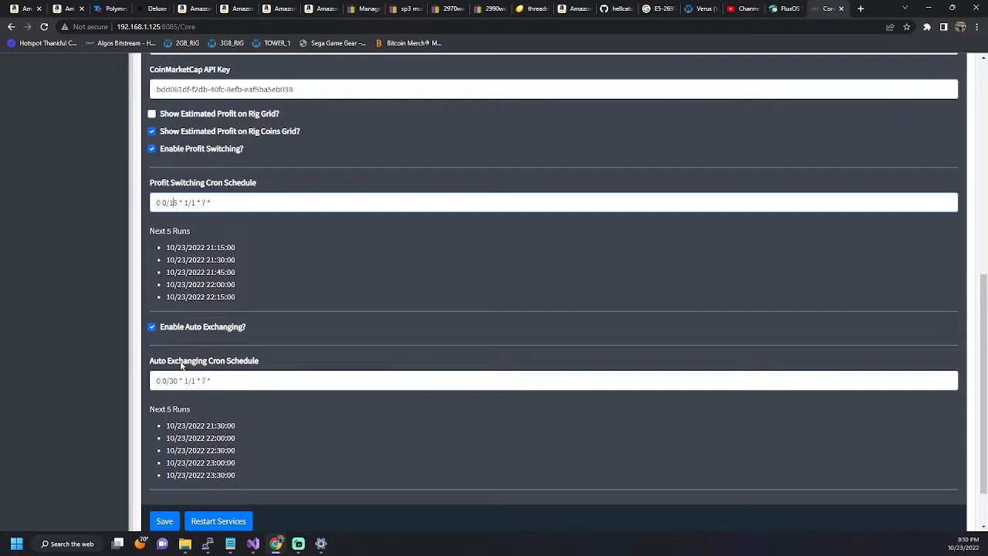
left_click_drag(216, 206, 152, 207)
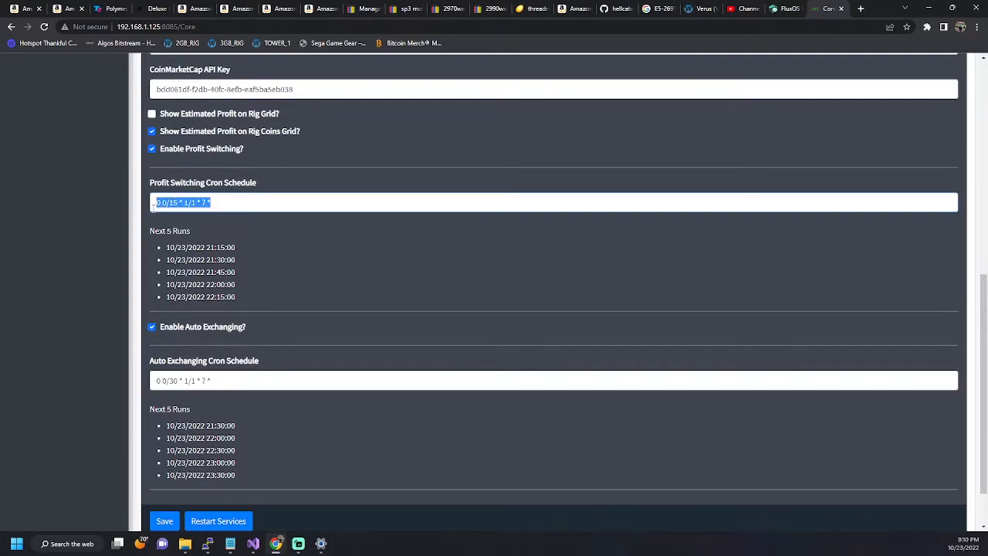
left_click_drag(239, 385, 151, 383)
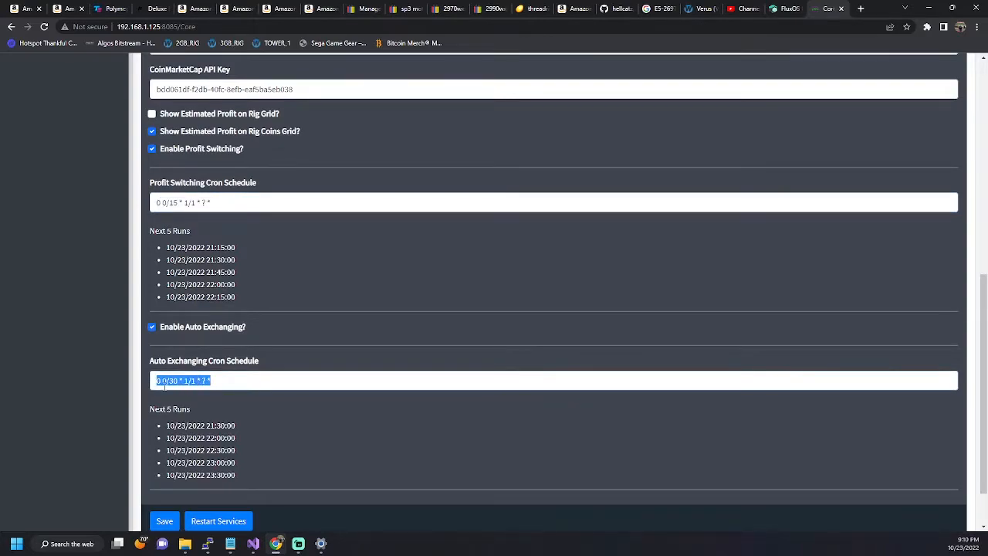
scroll(378, 447, "up", 5)
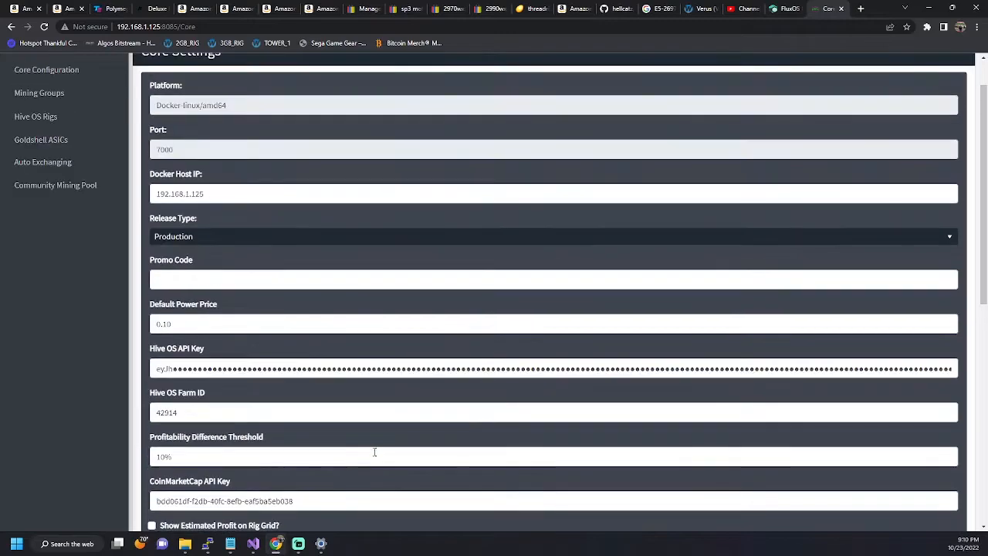
scroll(376, 451, "up", 1)
Open the mining groups page, inspect the fields of a new group record, and discard the record.
left_click(53, 154)
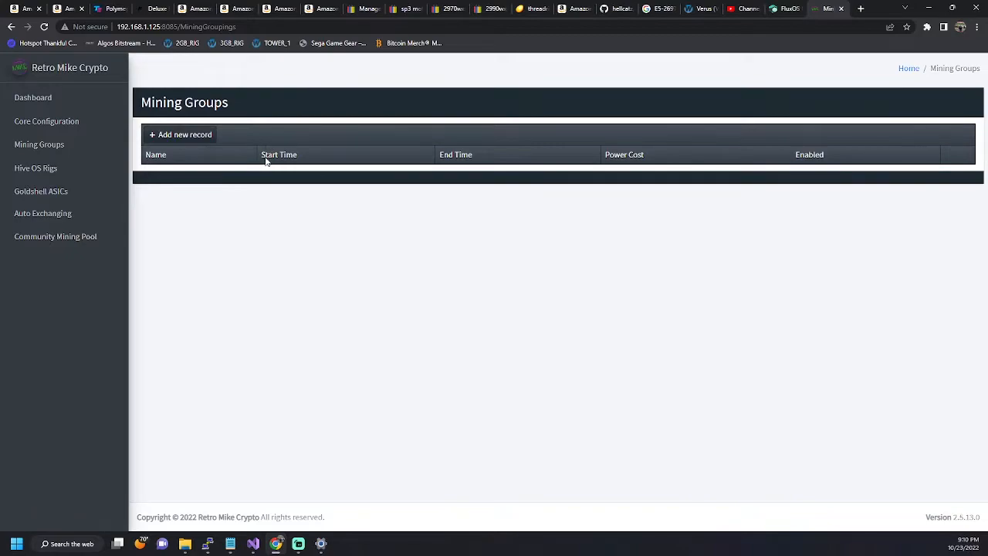
left_click(178, 136)
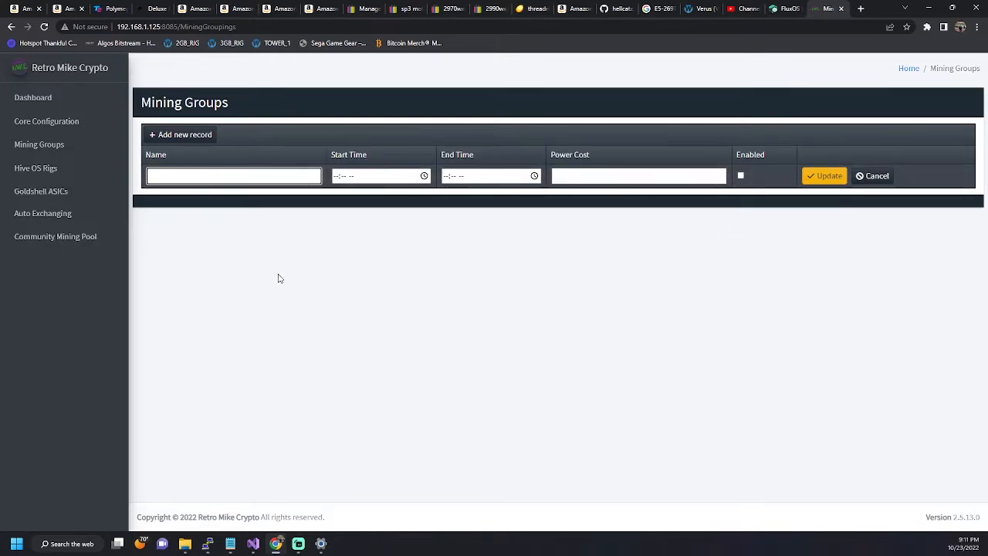
left_click(882, 177)
Open the Hive OS rig settings and start a new rig record named TEST1.
left_click(43, 174)
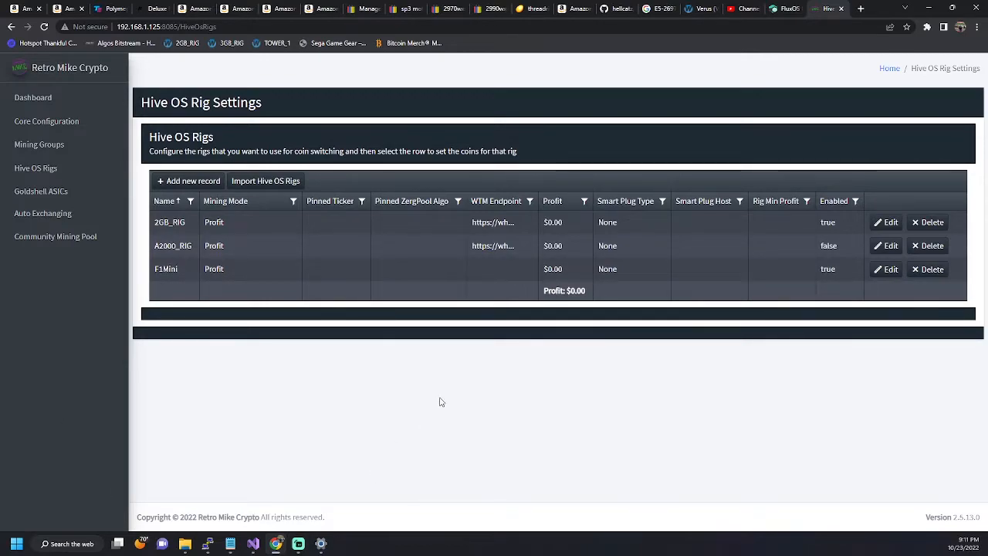
left_click(198, 184)
type("TR")
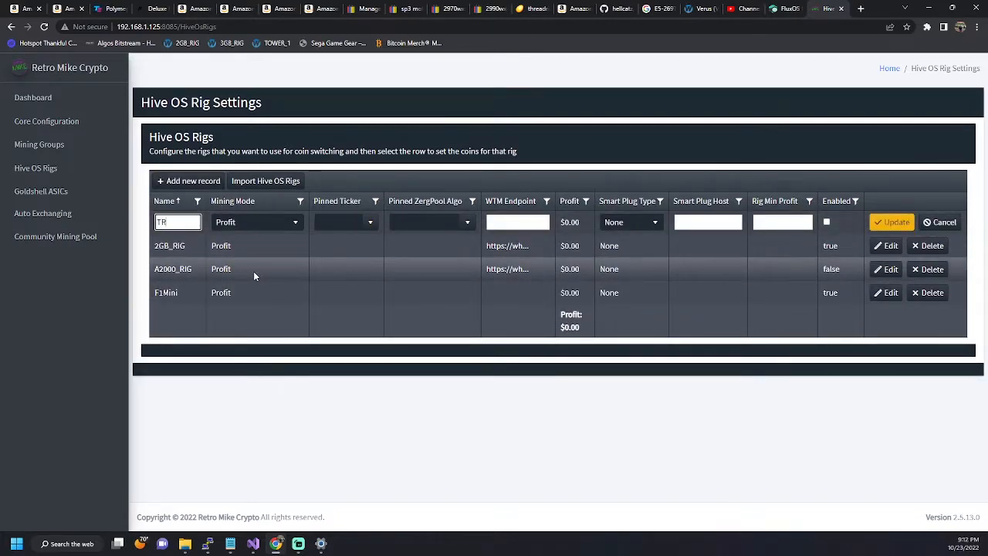
key("BackSpace")
type("EST1")
Examine the mining mode options and the pinned ticker choices for the TEST1 rig.
left_click(231, 224)
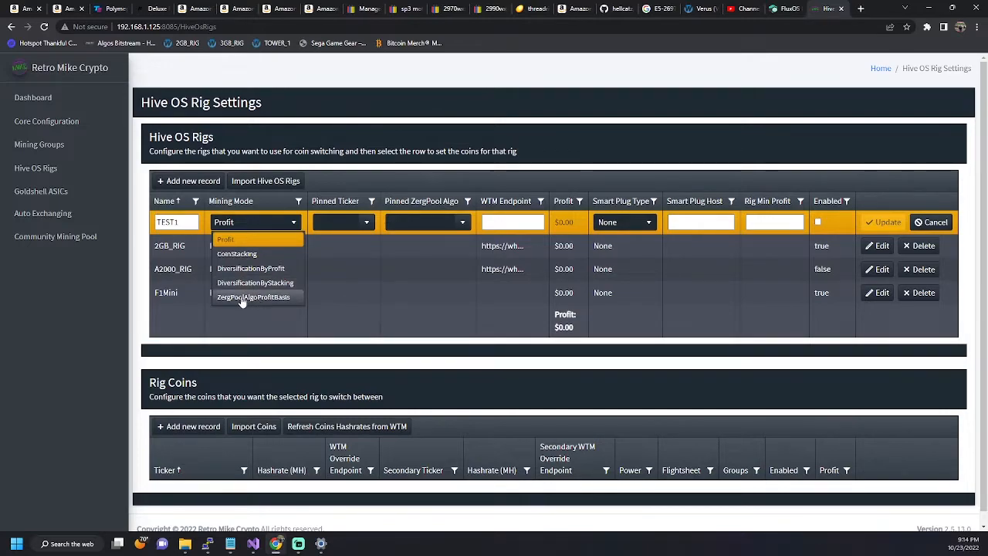
left_click(367, 223)
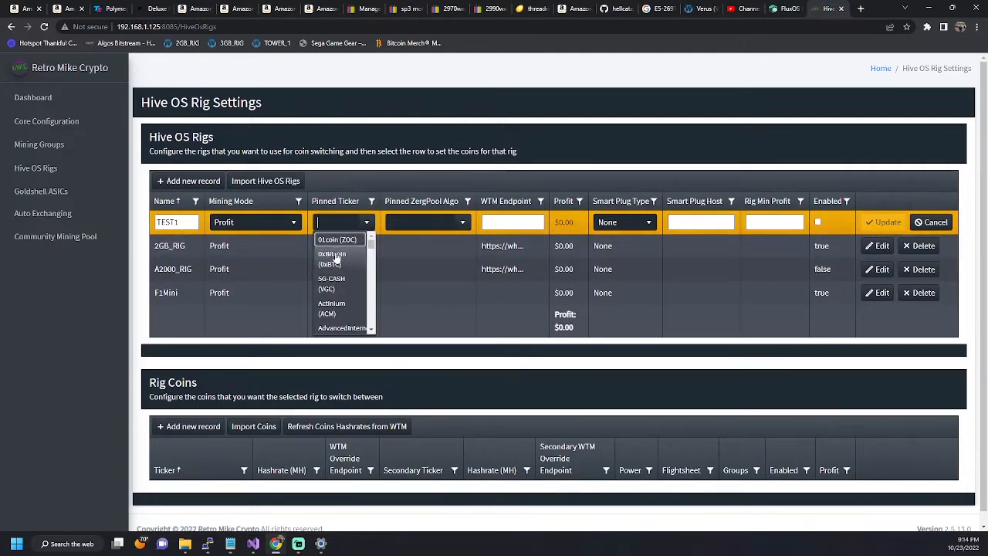
left_click(369, 224)
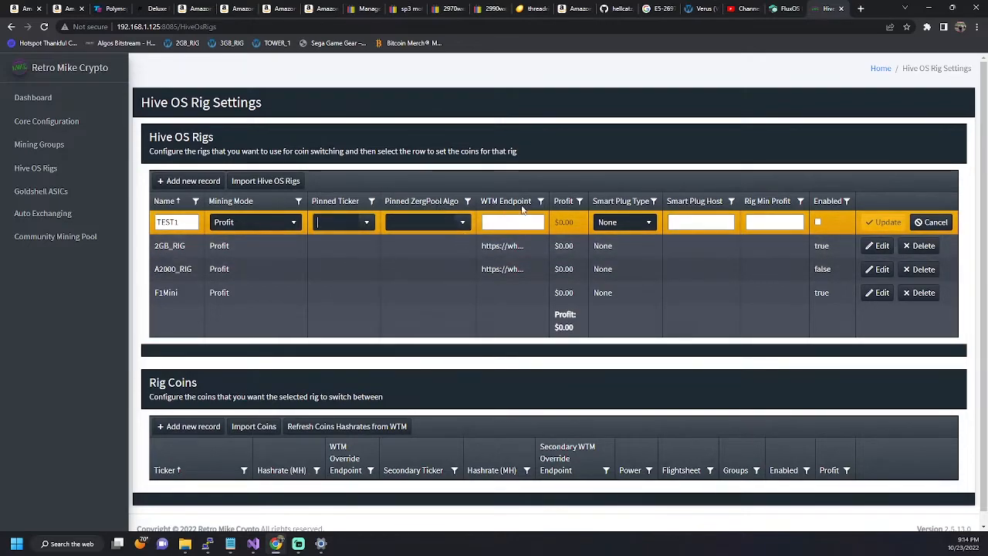
Open whattomine.com in a new browser tab and set the A2000 card count to 8.
left_click(861, 8)
type("whattomine.com")
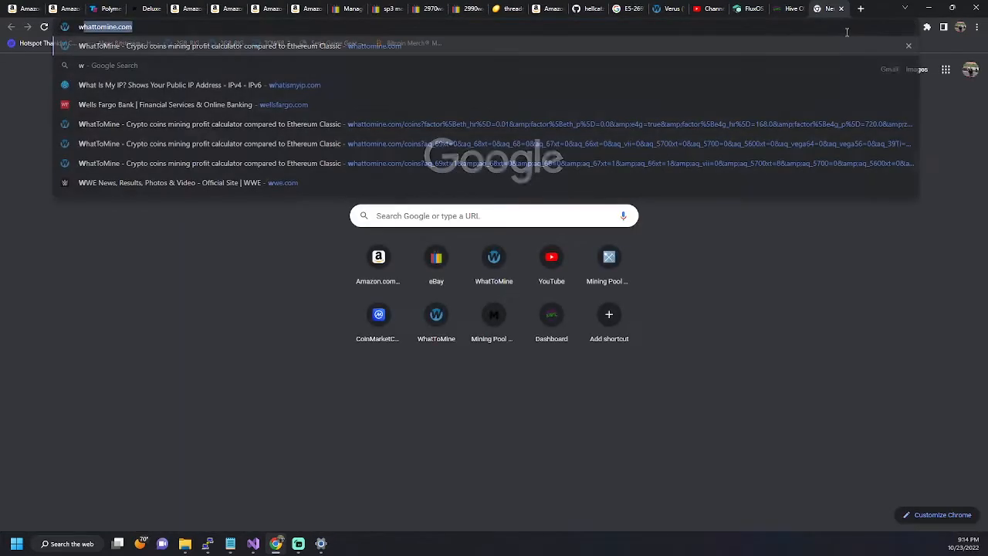
key("Return")
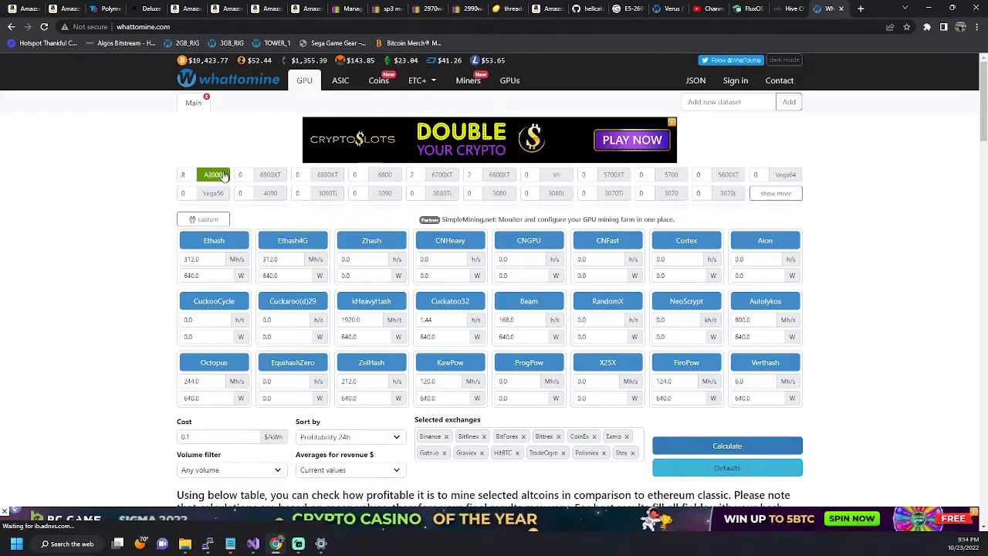
left_click(183, 174)
type("8")
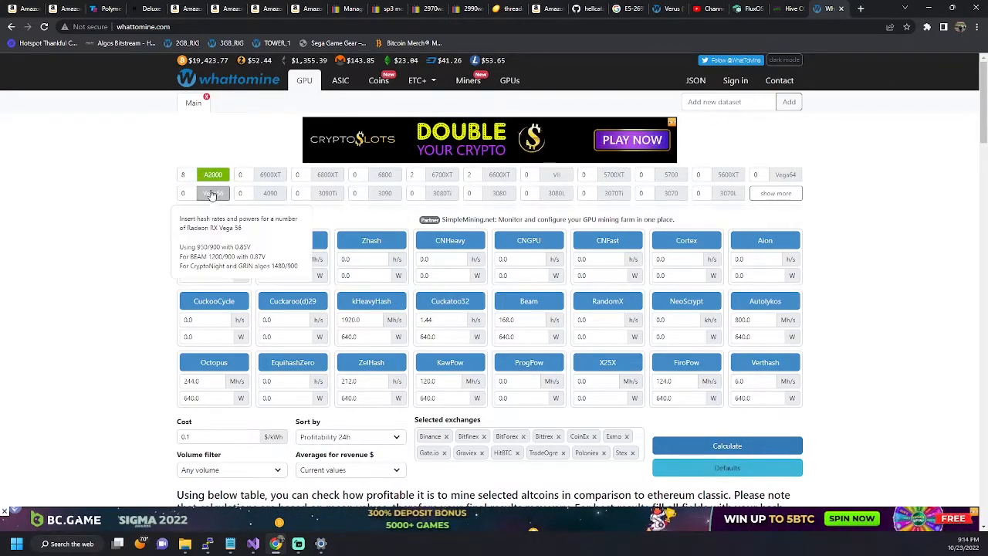
Sort the mining results by Current Profit, keep revenue averages on Current values, and calculate the A2000 results.
scroll(184, 330, "down", 2)
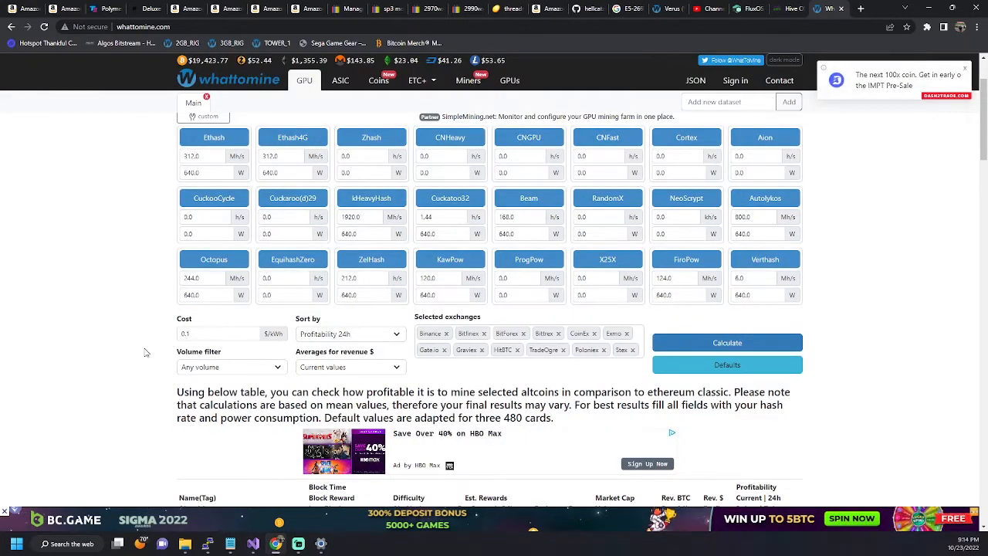
left_click(328, 333)
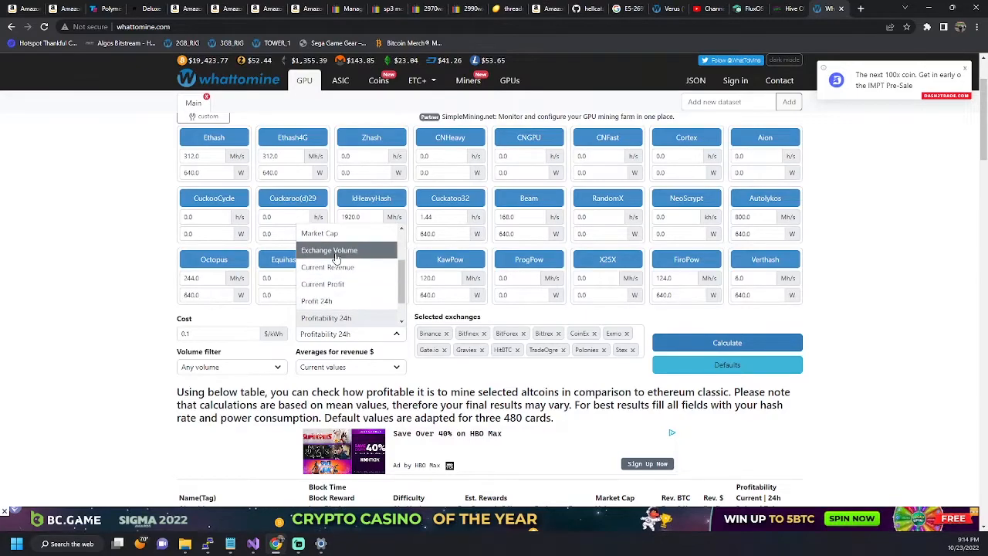
scroll(338, 290, "up", 1)
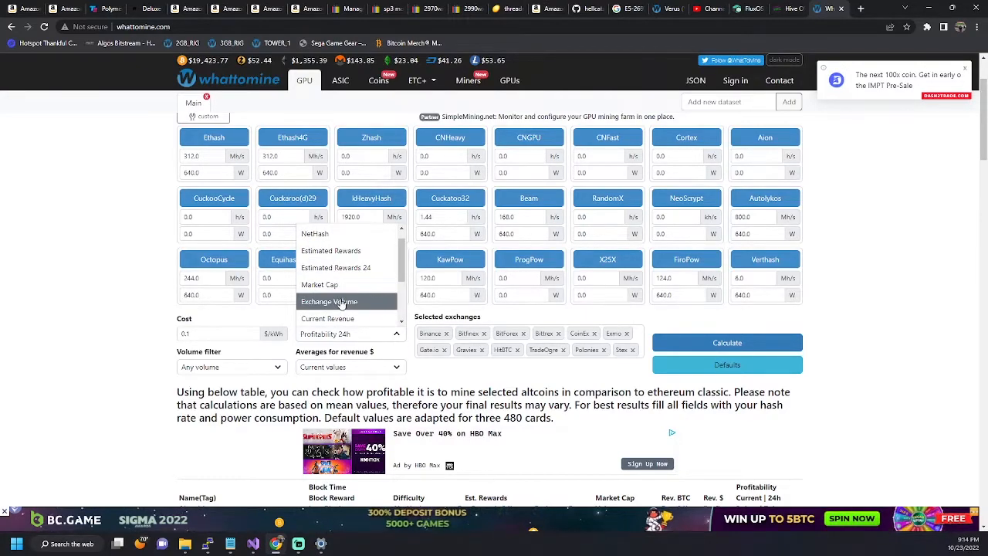
scroll(332, 307, "up", 1)
scroll(346, 266, "down", 1)
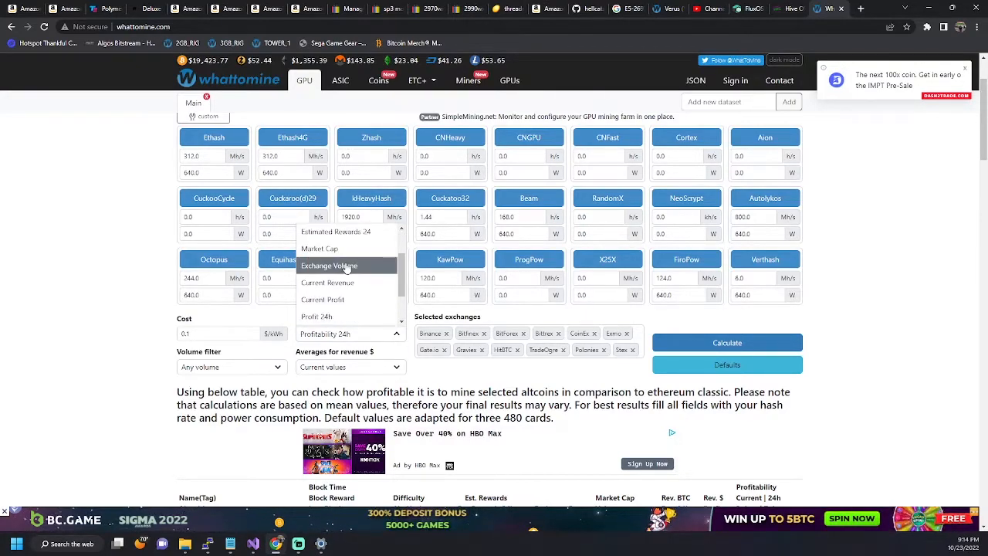
left_click(335, 300)
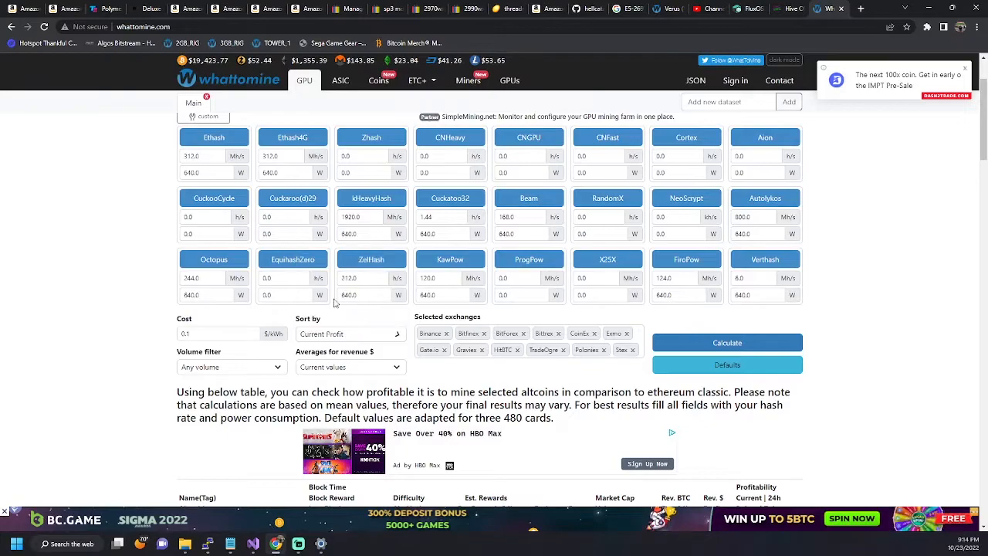
left_click(320, 368)
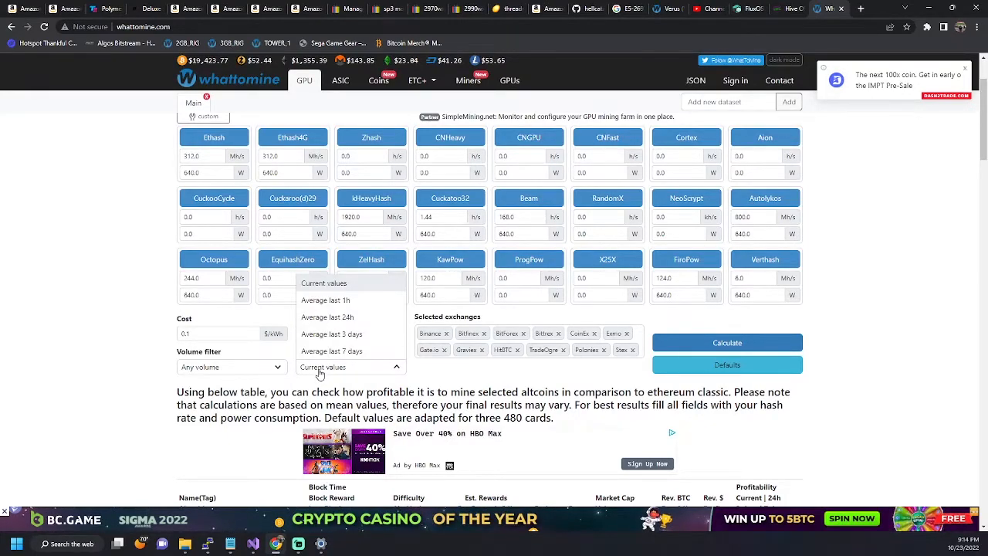
left_click(316, 370)
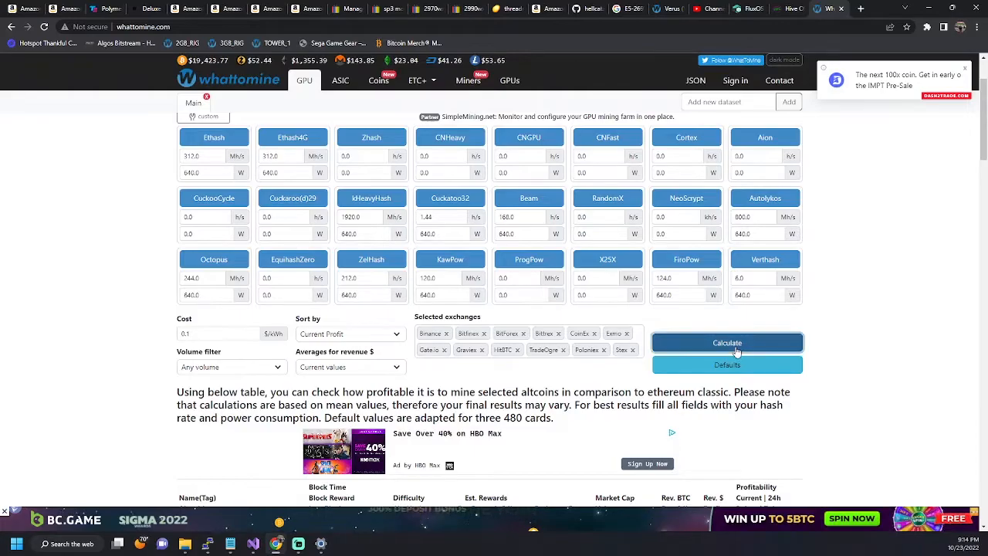
left_click(708, 341)
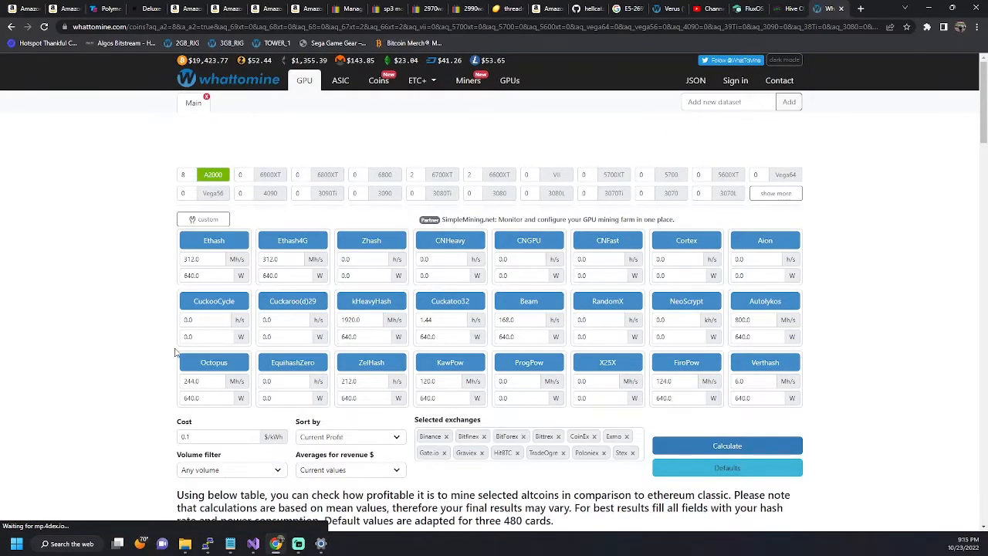
scroll(197, 347, "down", 4)
scroll(196, 347, "up", 4)
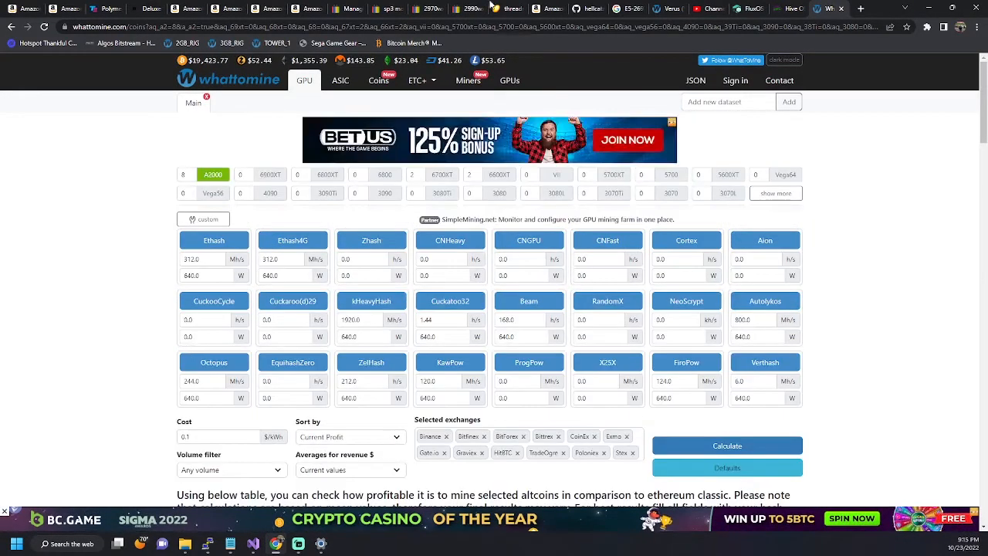
Copy the WhatToMine results URL into the WTM Endpoint of the TEST1 rig in the Hive OS rig settings.
left_click(368, 30)
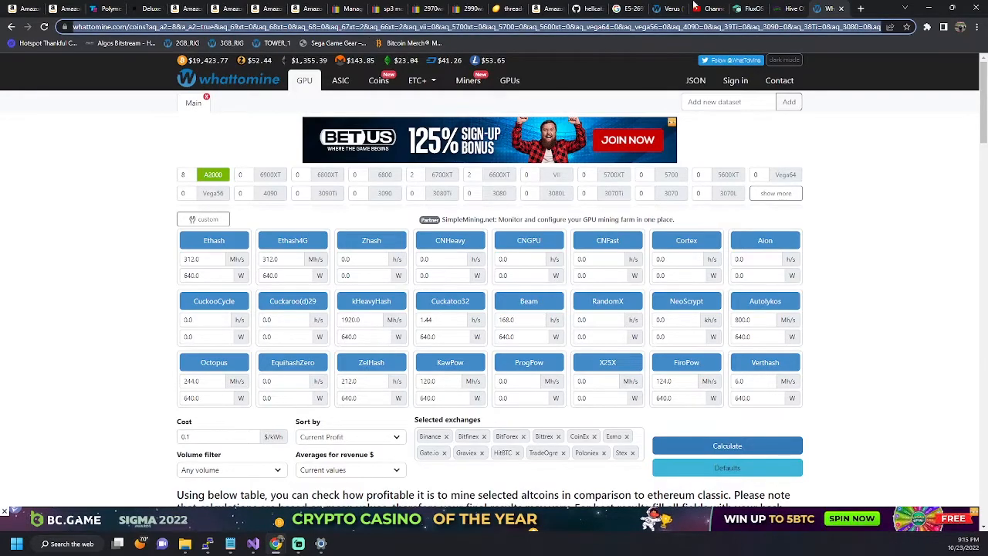
left_click(784, 7)
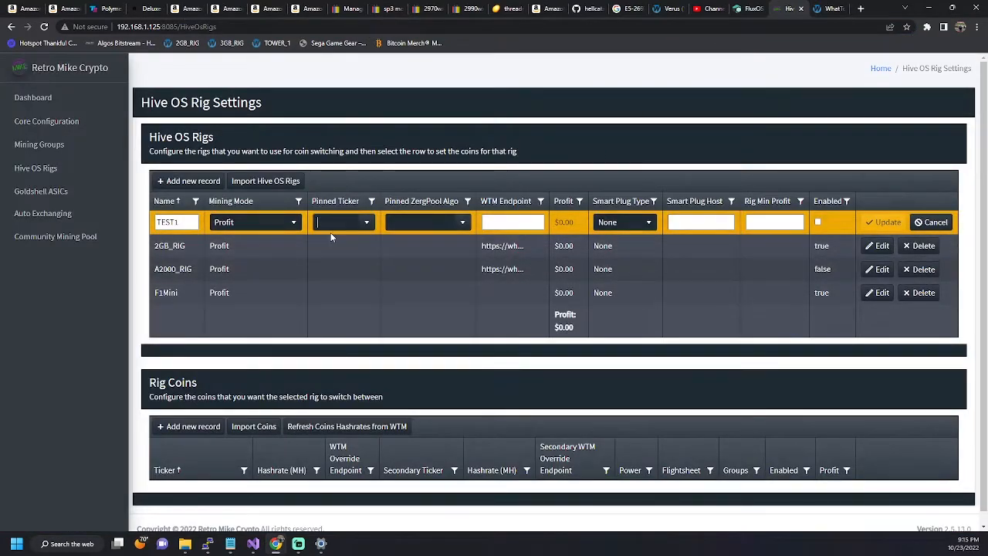
left_click(497, 222)
key("ctrl+v")
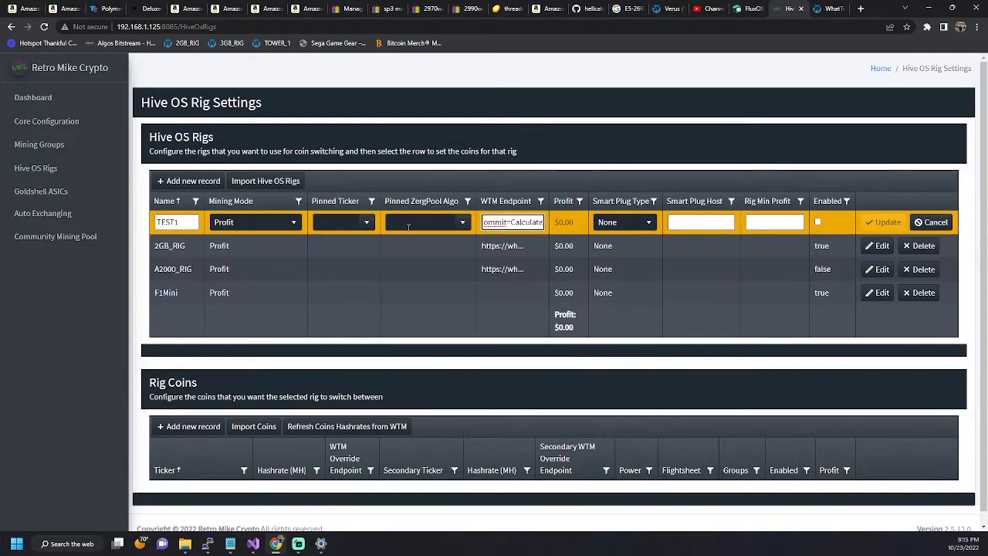
key("Tab")
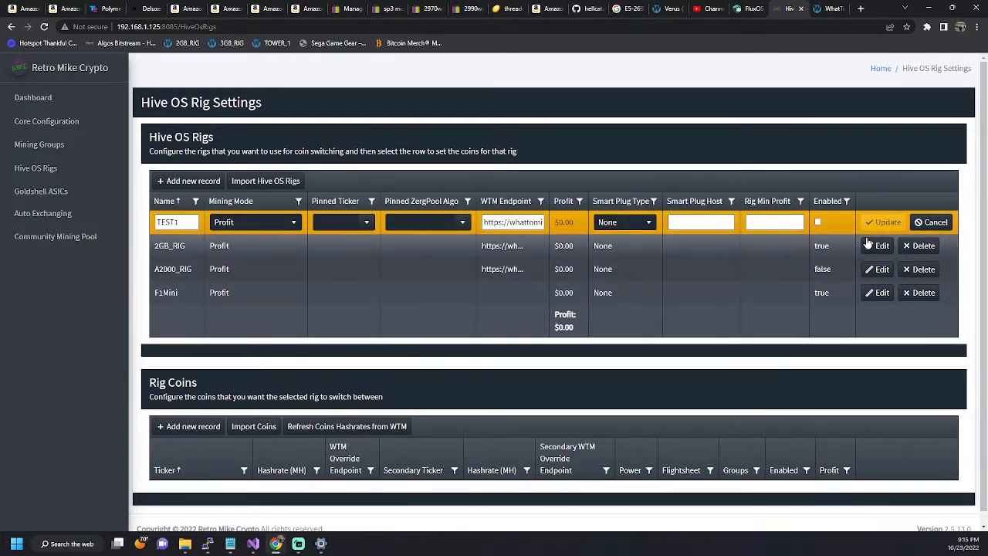
Set the TEST1 rig's smart plug type to Kasa, smart plug host to 192.168.1.91 and rig min profit to 0.09.
left_click(640, 227)
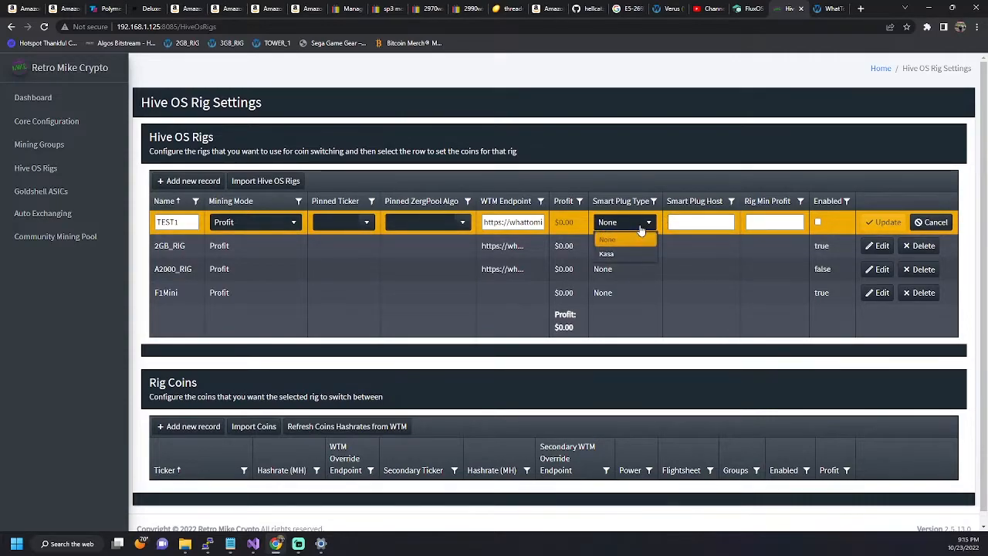
left_click(640, 225)
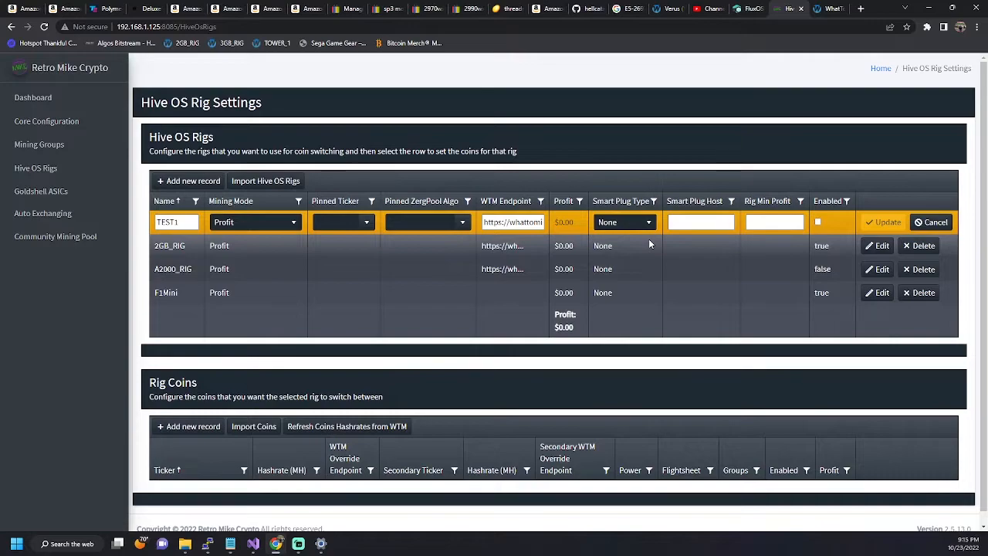
left_click(614, 222)
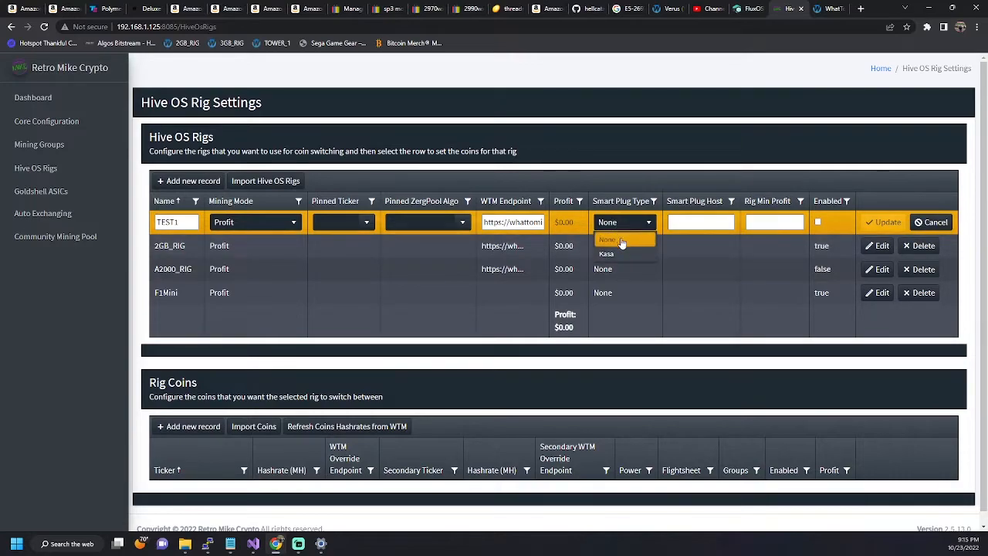
left_click(614, 255)
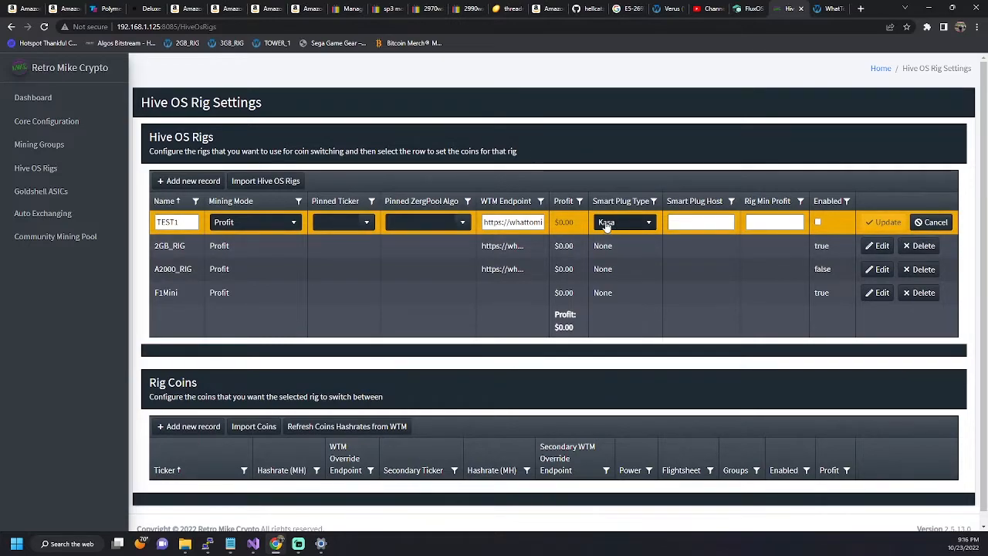
left_click(687, 222)
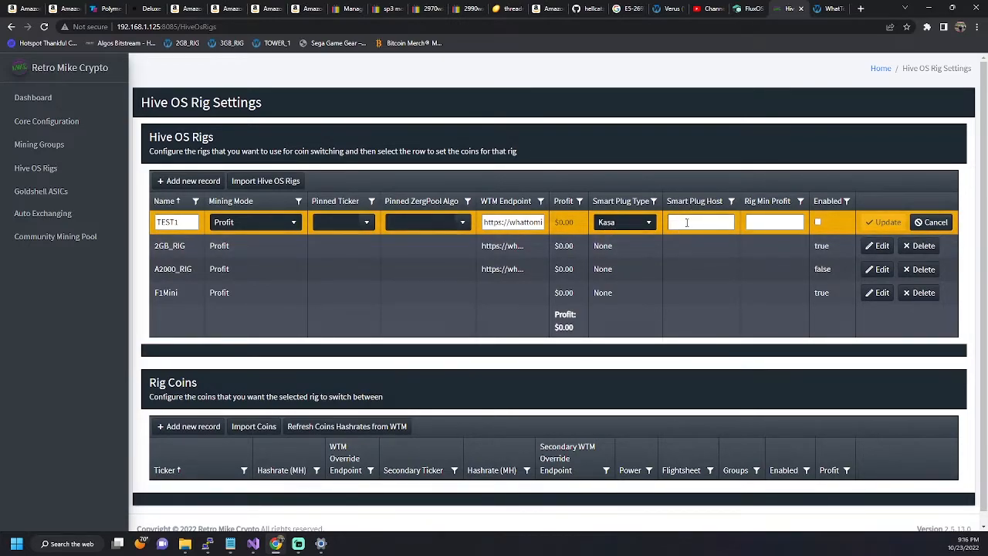
left_click(701, 223)
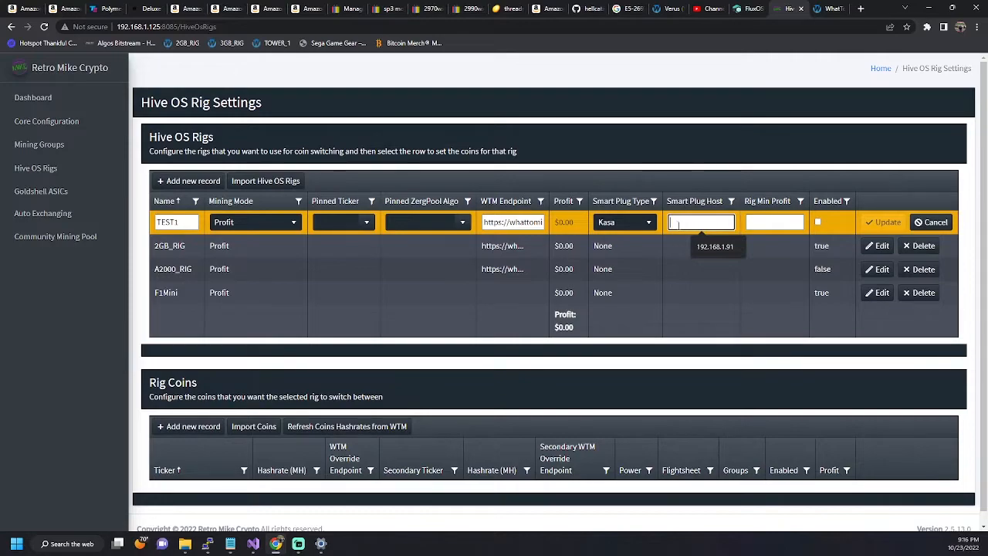
left_click(778, 222)
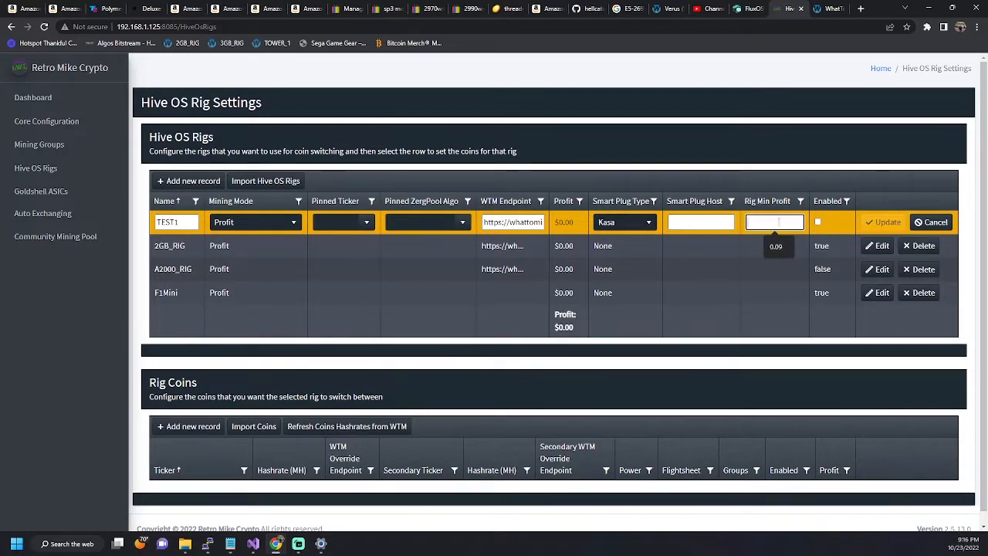
left_click(702, 222)
left_click(710, 248)
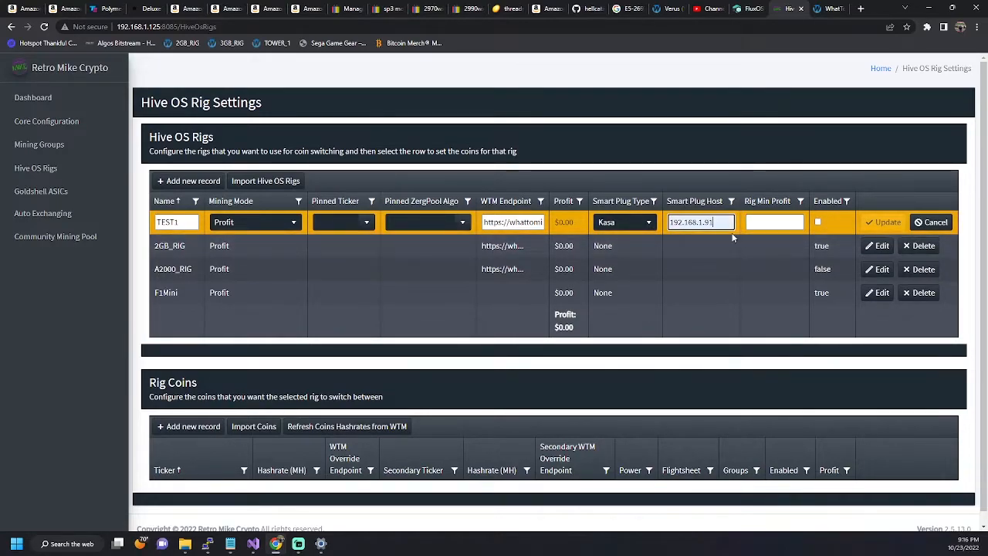
left_click(758, 223)
left_click(777, 248)
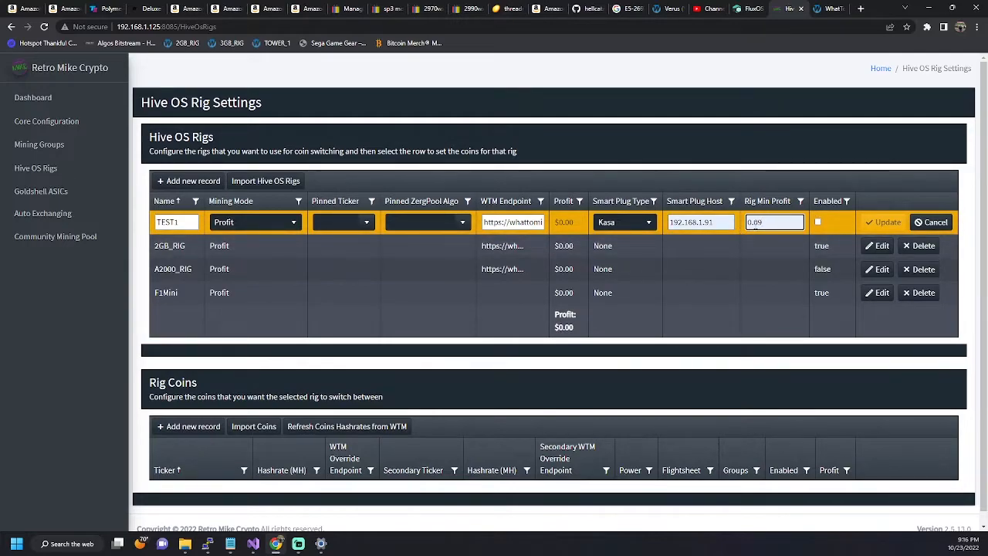
Clear the TEST1 rig's min profit and smart plug host, set its smart plug type to None, and save the record.
key("BackSpace")
key("shift+Tab")
key("BackSpace")
left_click(638, 225)
left_click(607, 239)
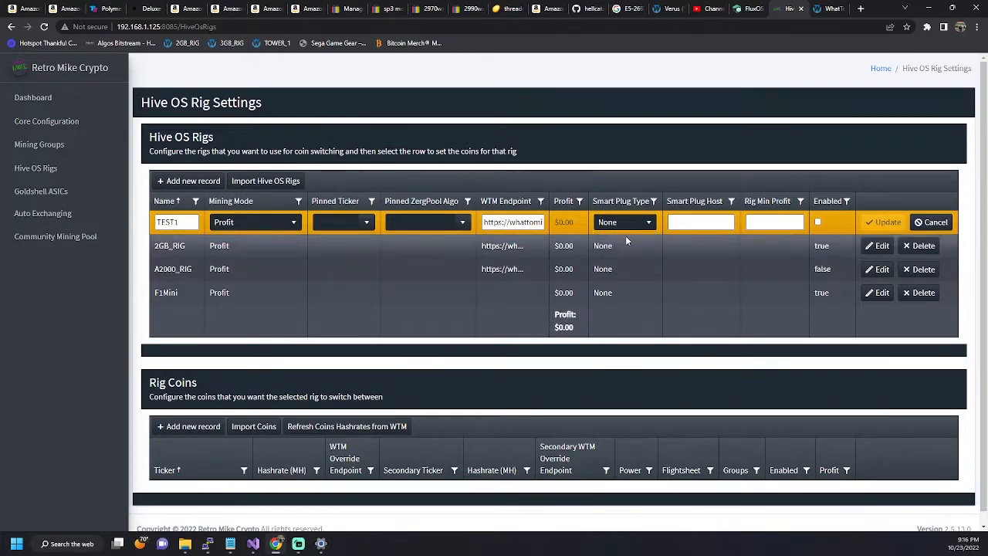
left_click(882, 222)
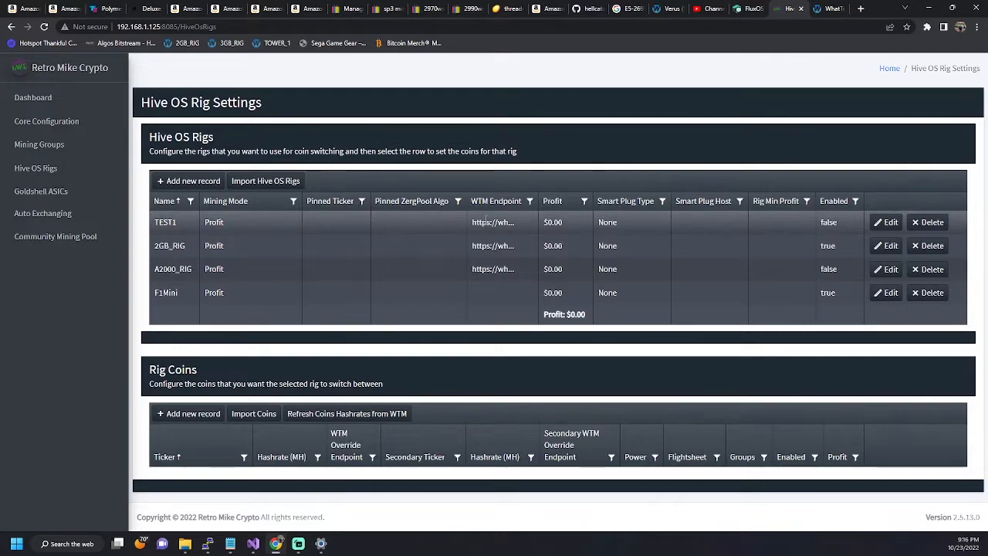
Delete the VRSC coin from the TEST1 rig and start a new rig coin record.
left_click(196, 221)
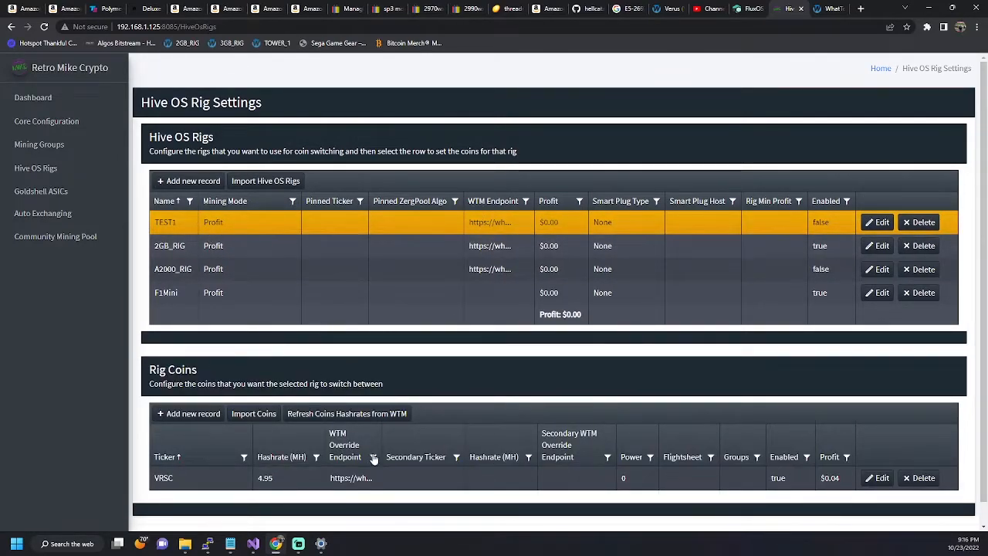
left_click(931, 479)
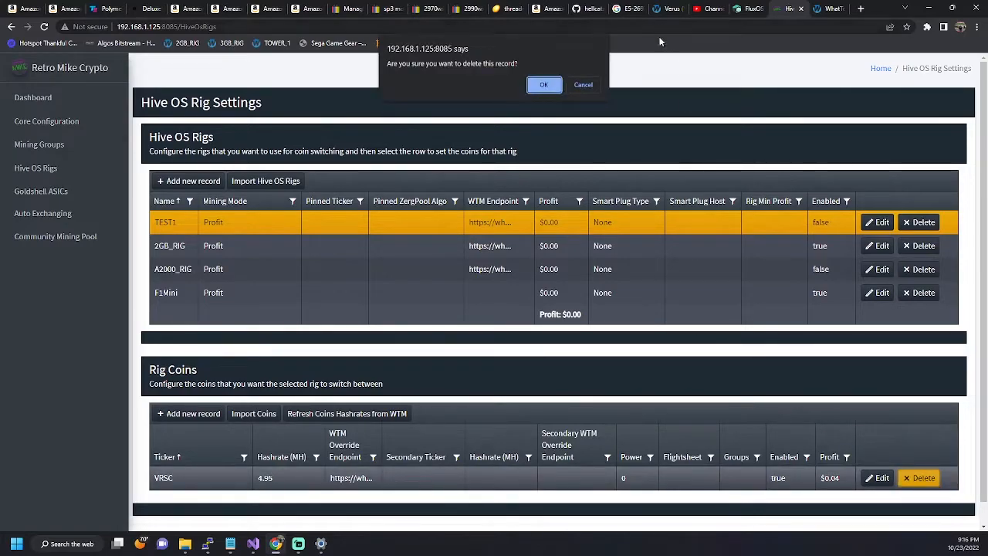
left_click(544, 85)
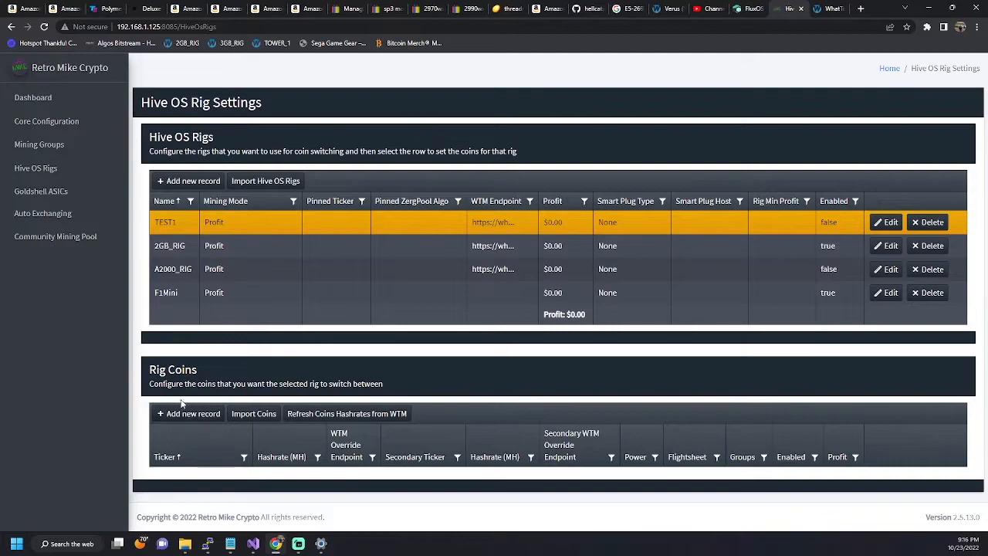
left_click(176, 456)
left_click(202, 416)
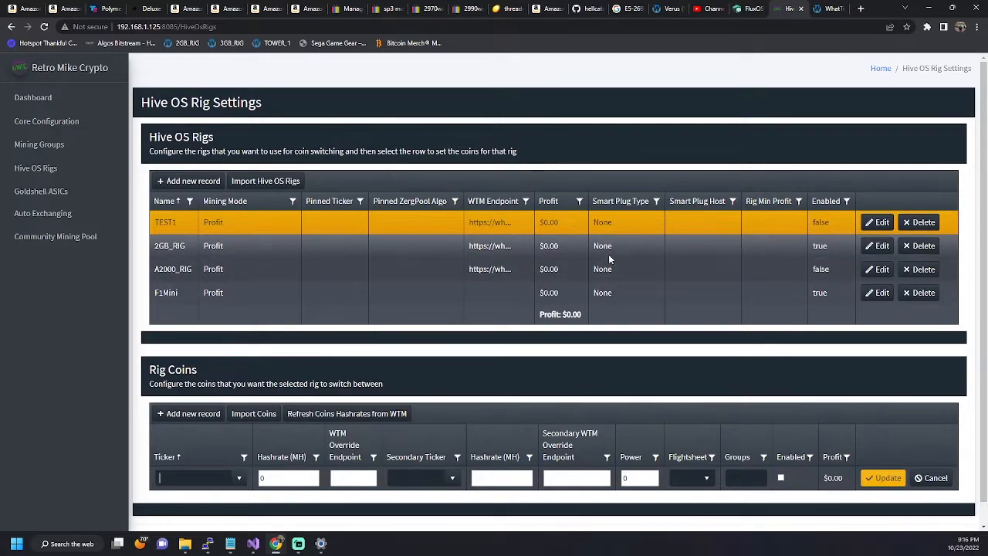
Return to WhatToMine, filter the coin calculators by "yec", and open the Ycash (YEC) calculator.
left_click(824, 8)
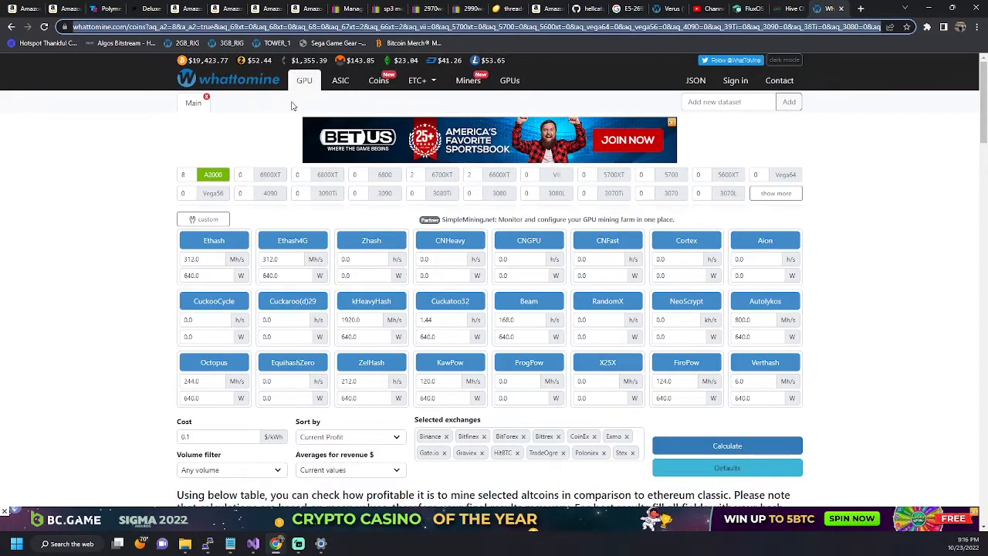
scroll(111, 426, "down", 3)
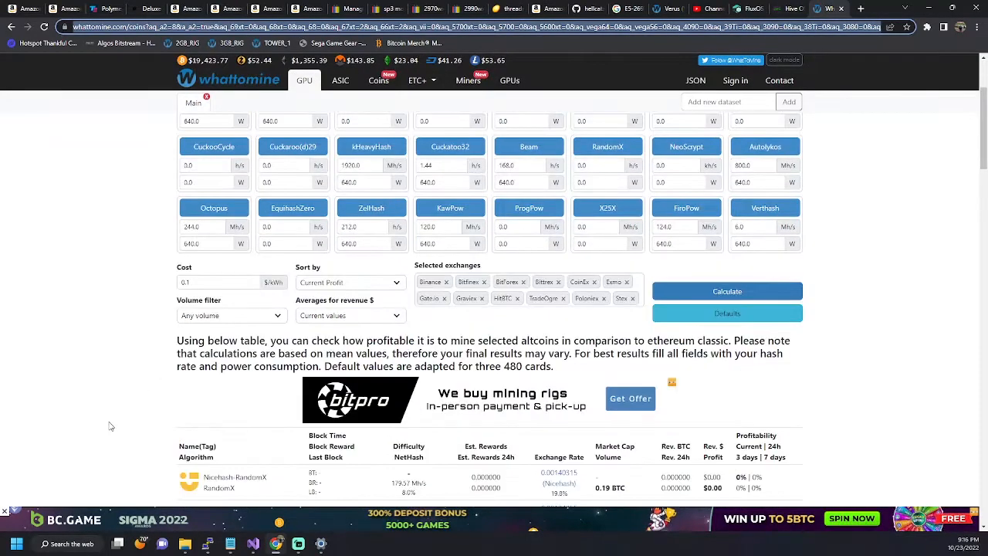
scroll(360, 313, "up", 3)
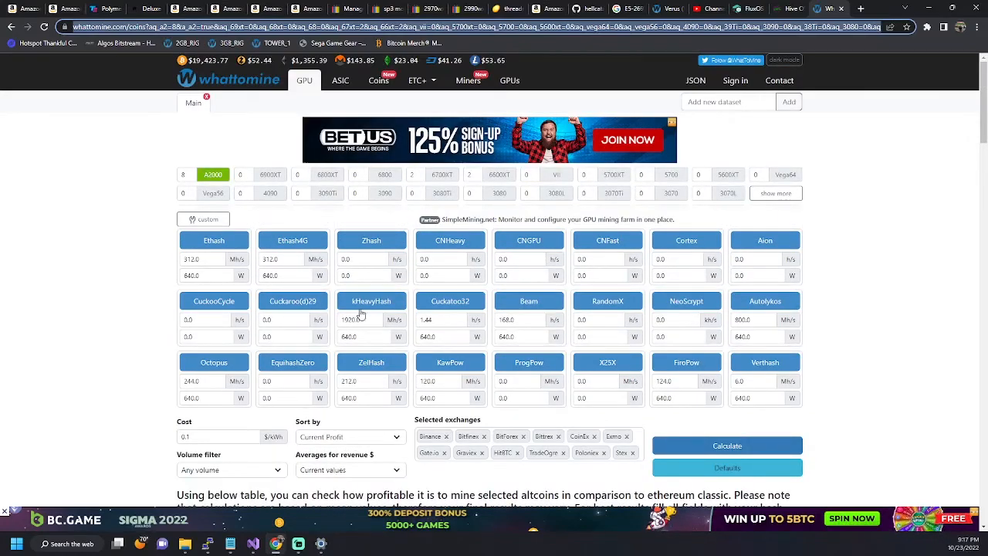
left_click(377, 83)
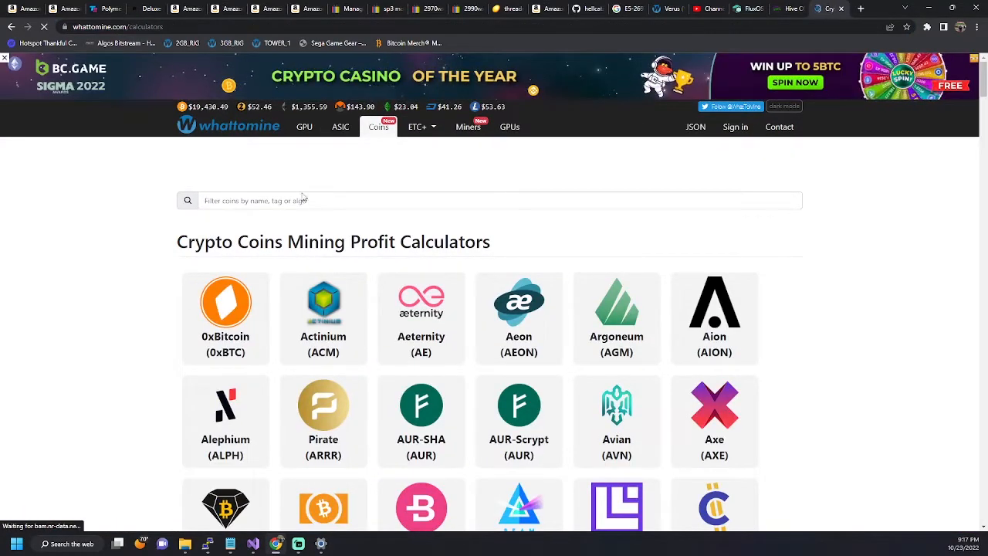
left_click(290, 198)
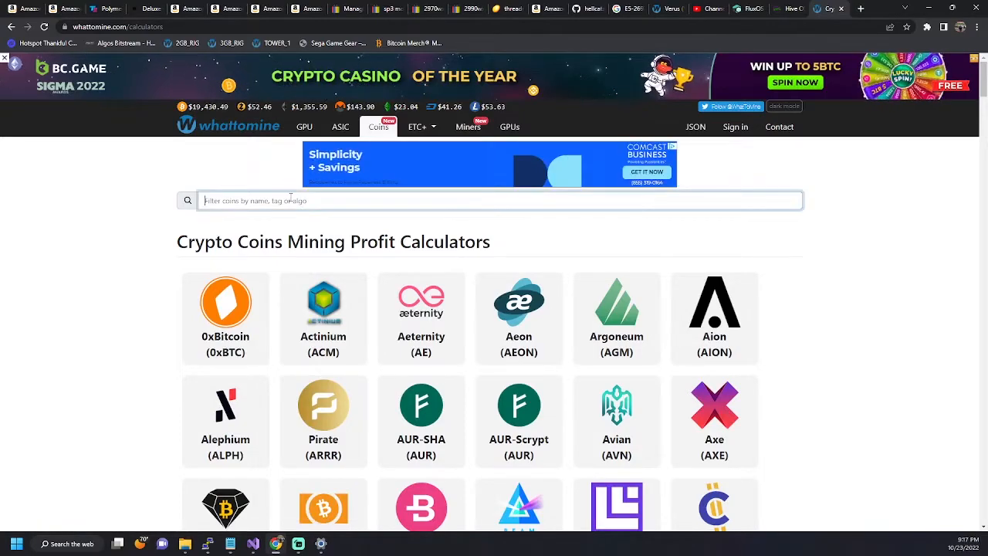
type("yec")
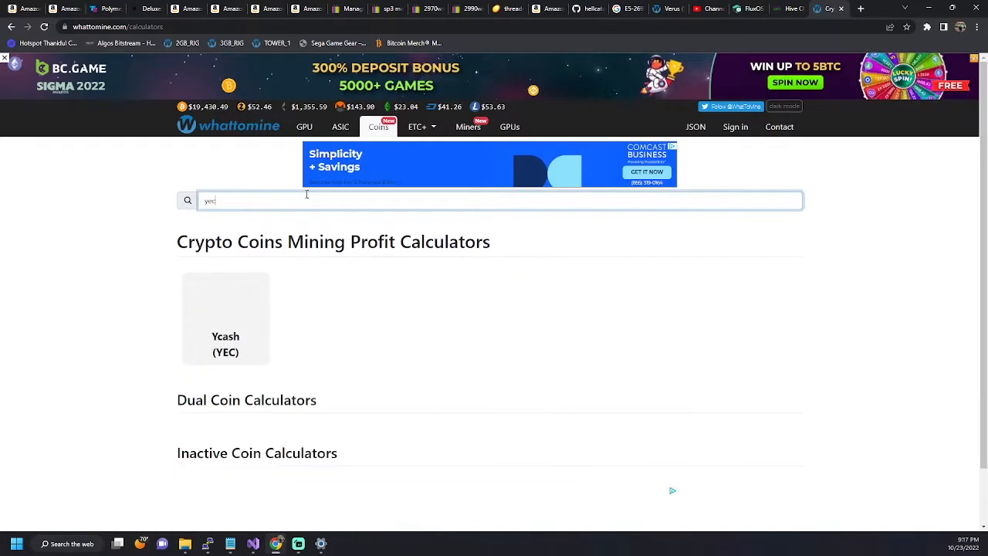
left_click(226, 344)
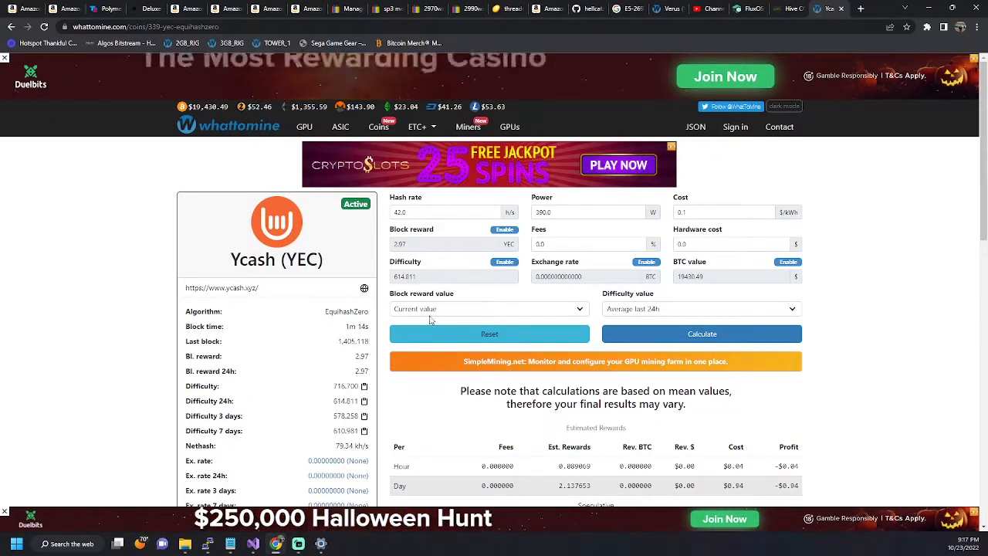
Calculate Ycash rewards using the current difficulty value, a hash rate of 100 h/s and power of 0 W.
left_click(668, 309)
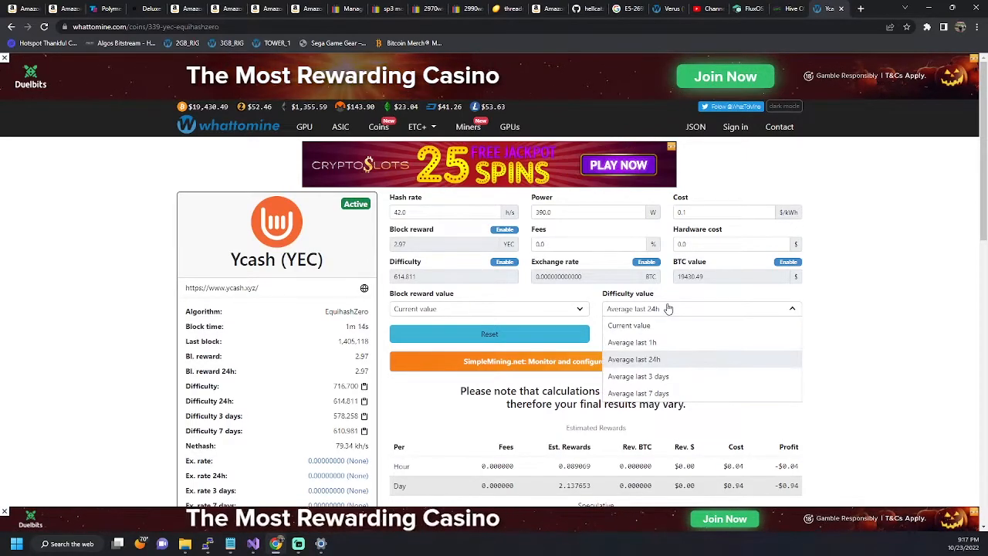
left_click(659, 324)
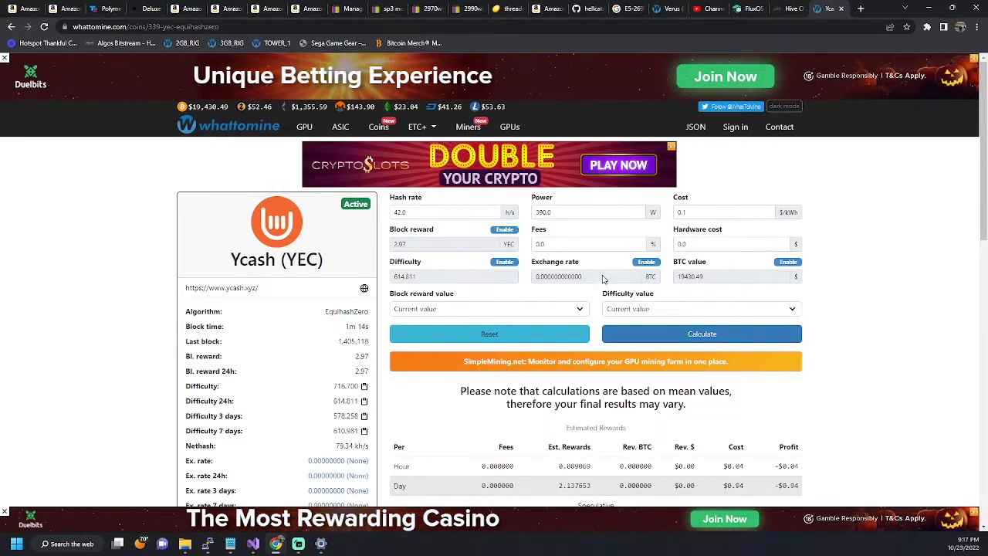
double_click(434, 212)
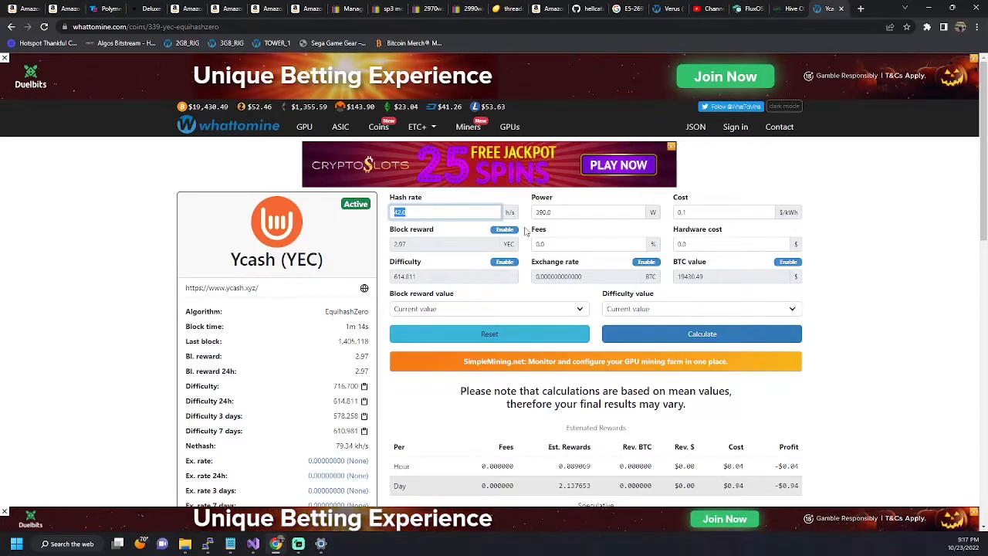
type("100")
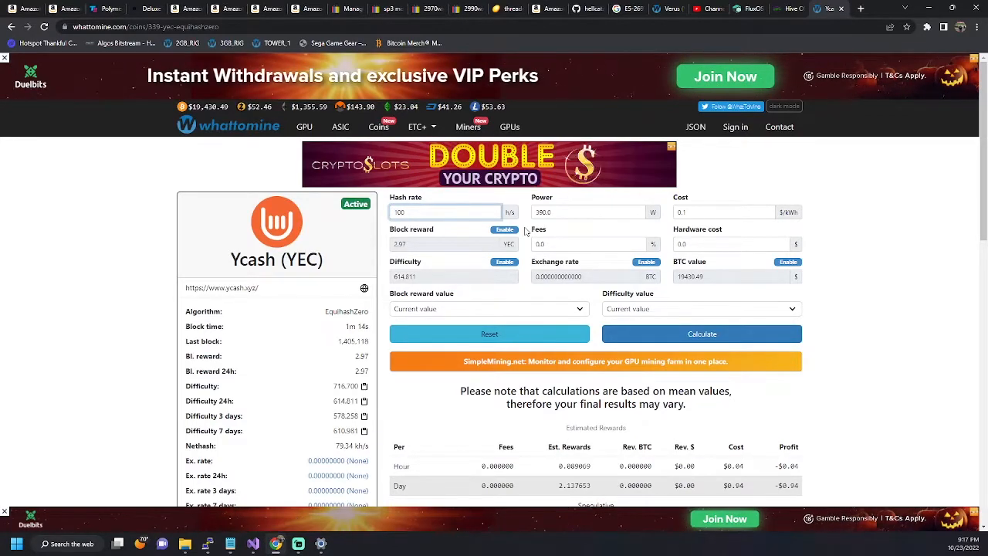
key("Tab")
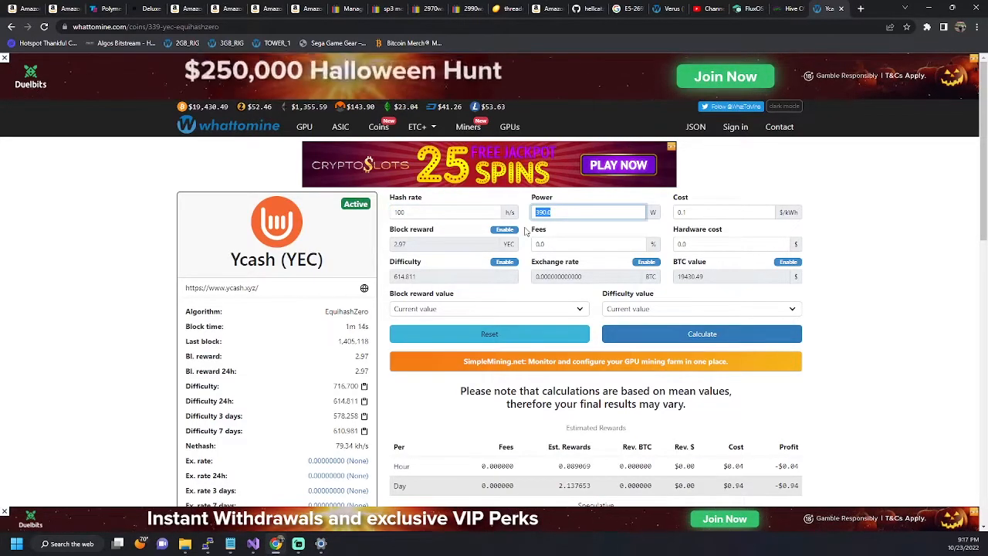
type("0")
left_click(726, 333)
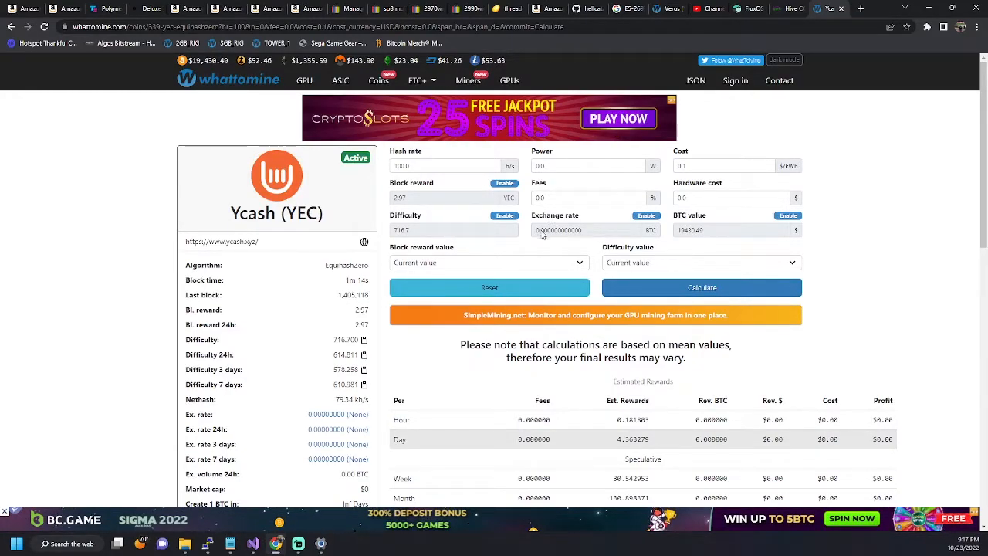
Enable a custom exchange rate in the Ycash calculator.
left_click_drag(587, 232, 527, 231)
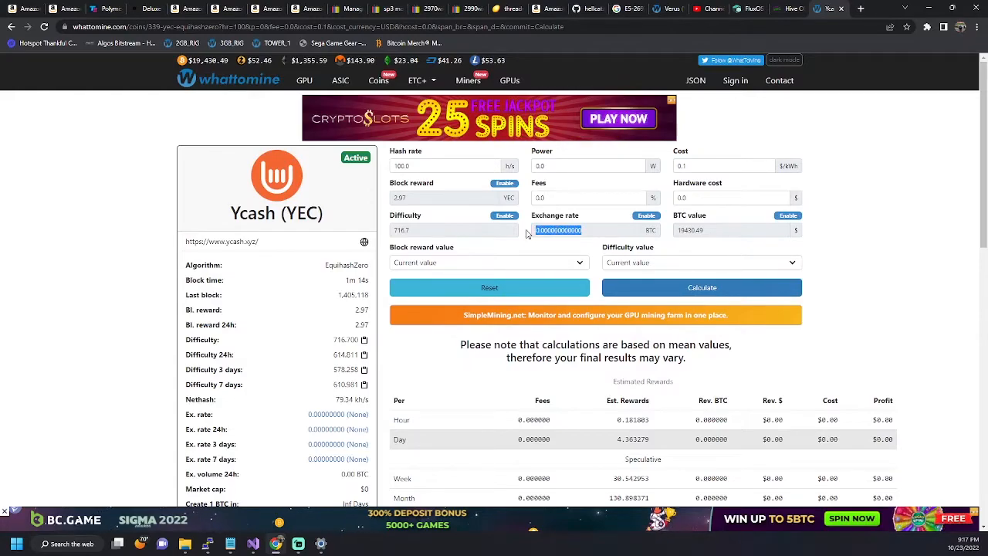
left_click(590, 229)
left_click(647, 216)
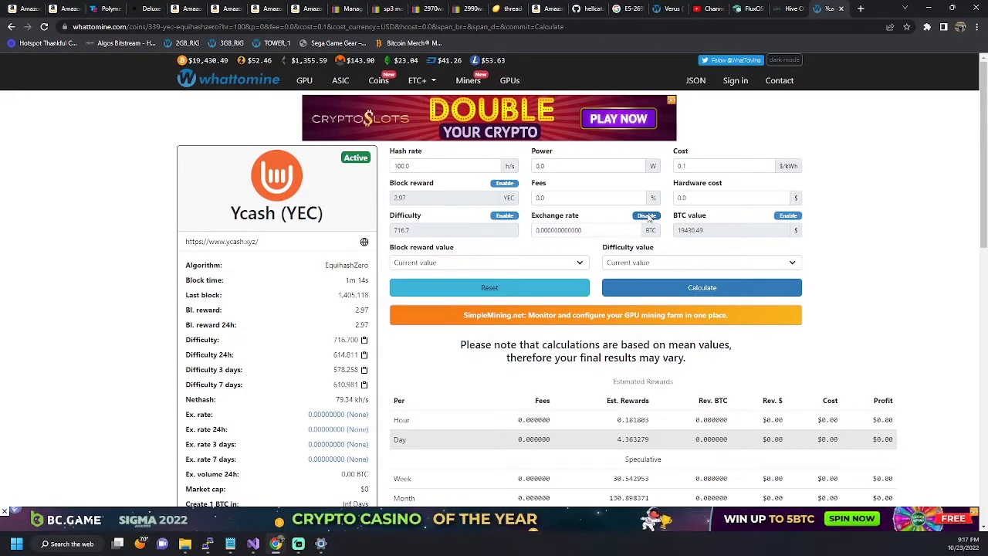
Open CoinMarketCap in a new tab, search for "yec" and open the Ycash (YEC) page.
left_click(861, 9)
type("c")
key("Return")
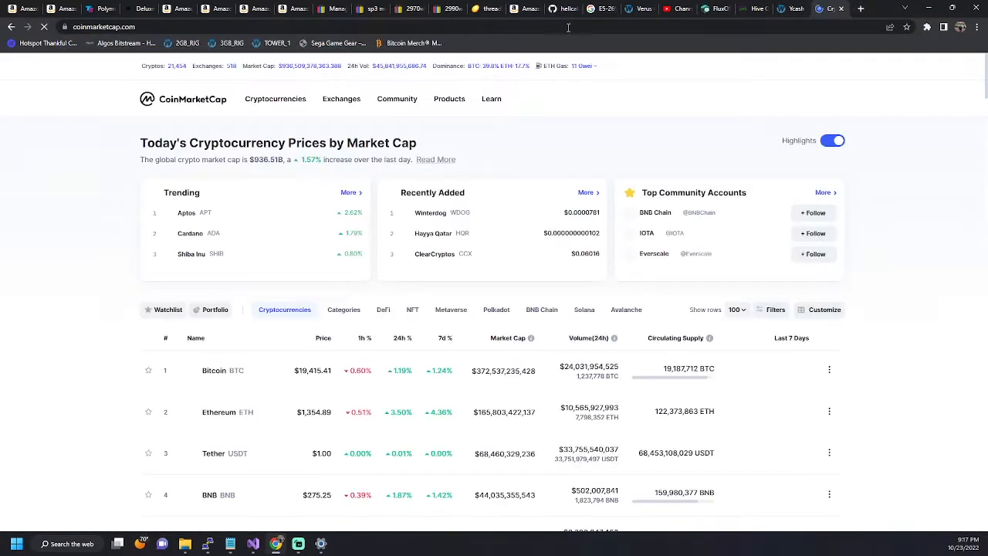
left_click(803, 100)
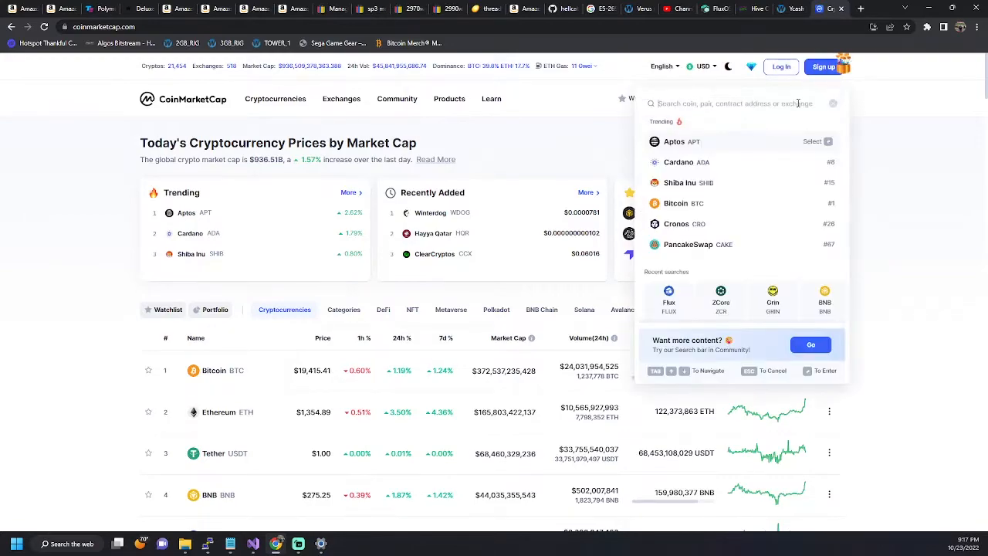
type("yec")
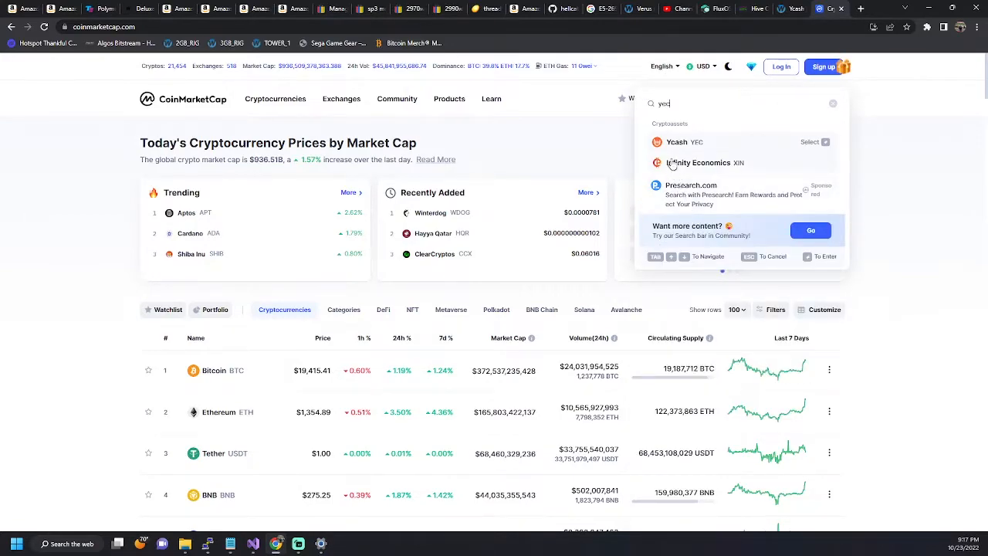
left_click(673, 140)
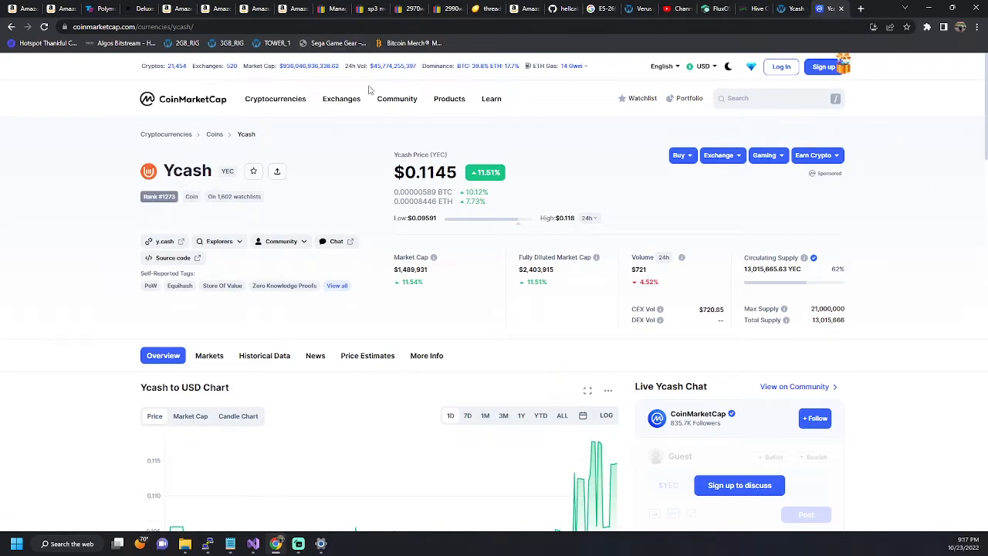
Copy Ycash's BTC price of 0.00000589 into the WhatToMine calculator's exchange rate and recalculate.
left_click_drag(437, 190, 394, 193)
key("ctrl+c")
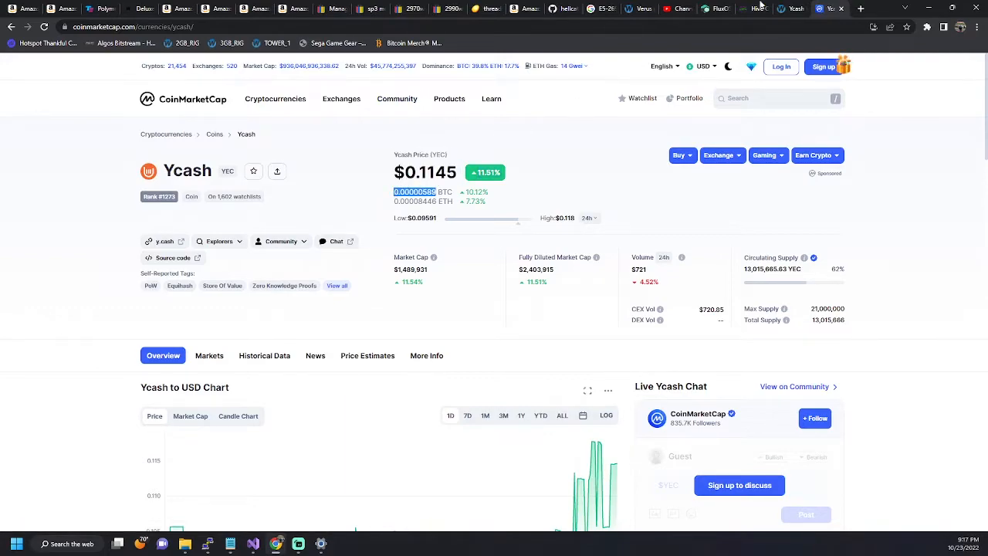
left_click(791, 8)
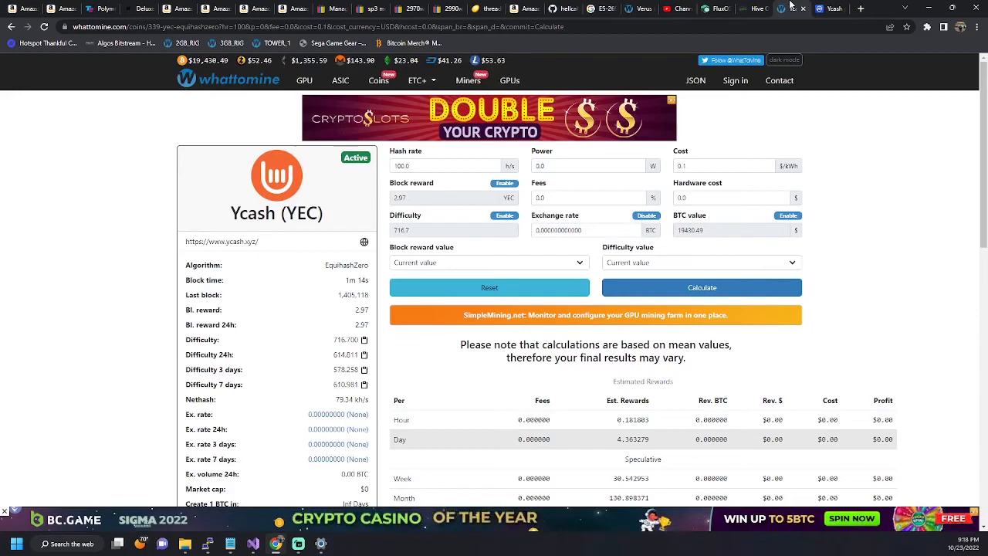
double_click(564, 230)
key("ctrl+v")
left_click(699, 287)
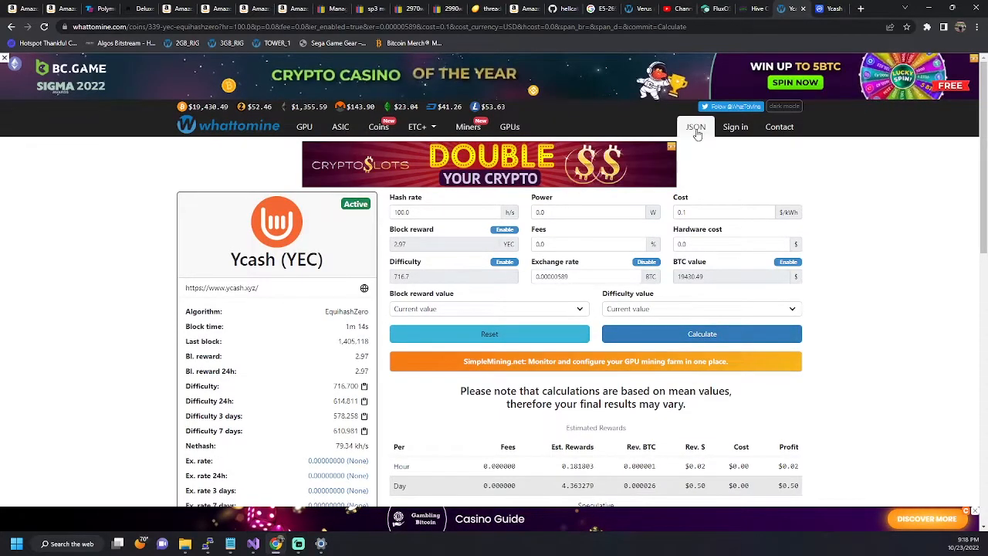
Copy the URL of the Ycash calculation's JSON output and return to the Hive OS rig settings.
left_click(696, 126)
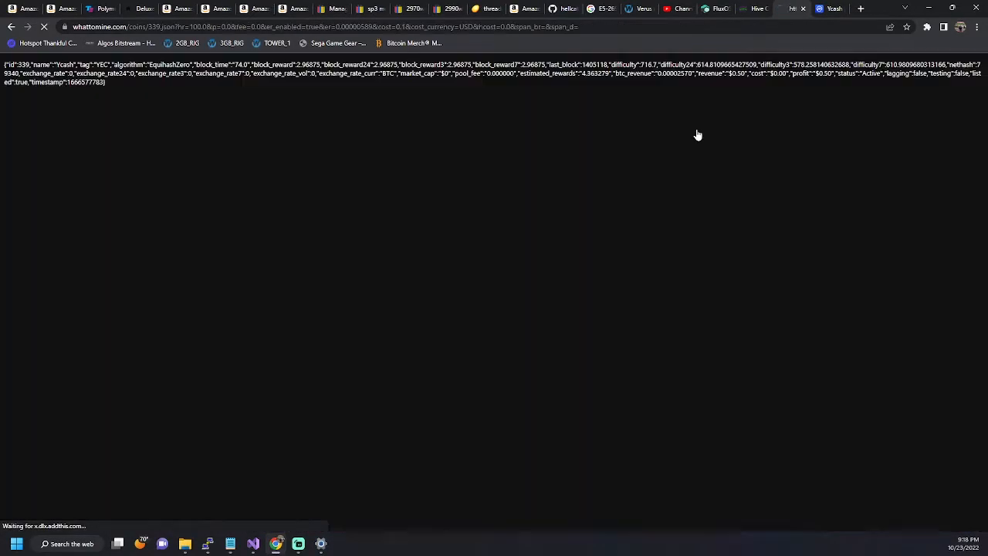
left_click(272, 29)
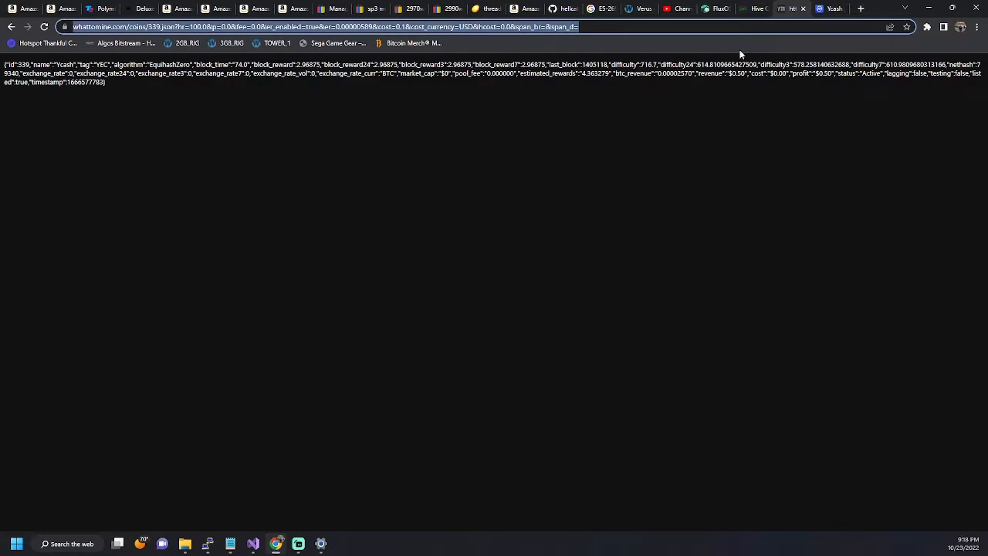
left_click(752, 9)
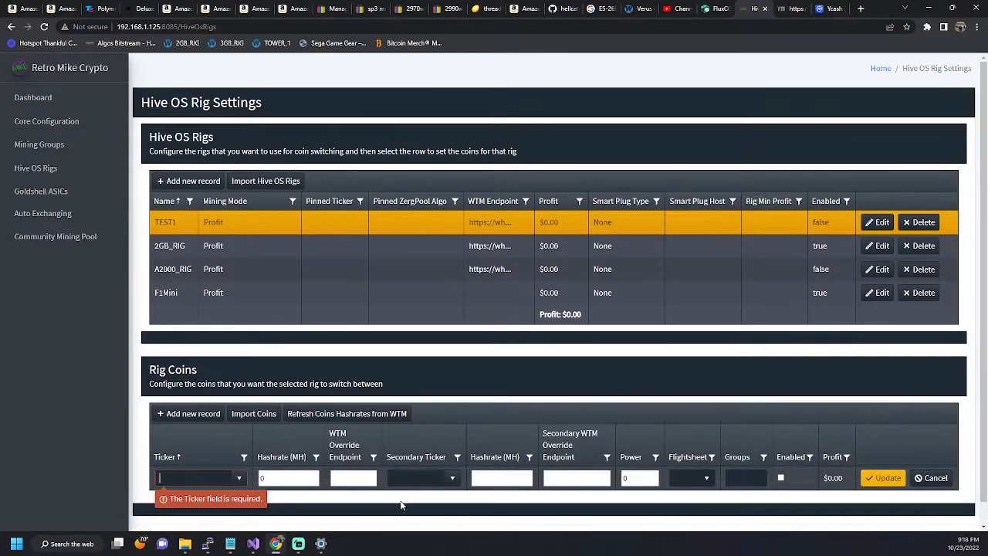
Set the new rig coin's ticker to Ycash (YEC) and paste the copied JSON URL as its WTM override endpoint.
scroll(400, 502, "down", 1)
left_click(242, 455)
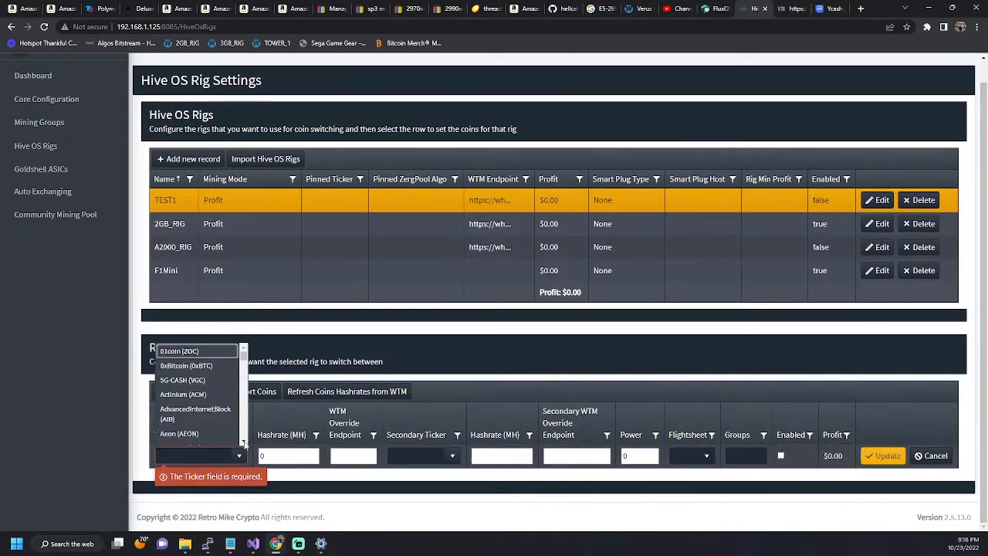
scroll(244, 360, "down", 3)
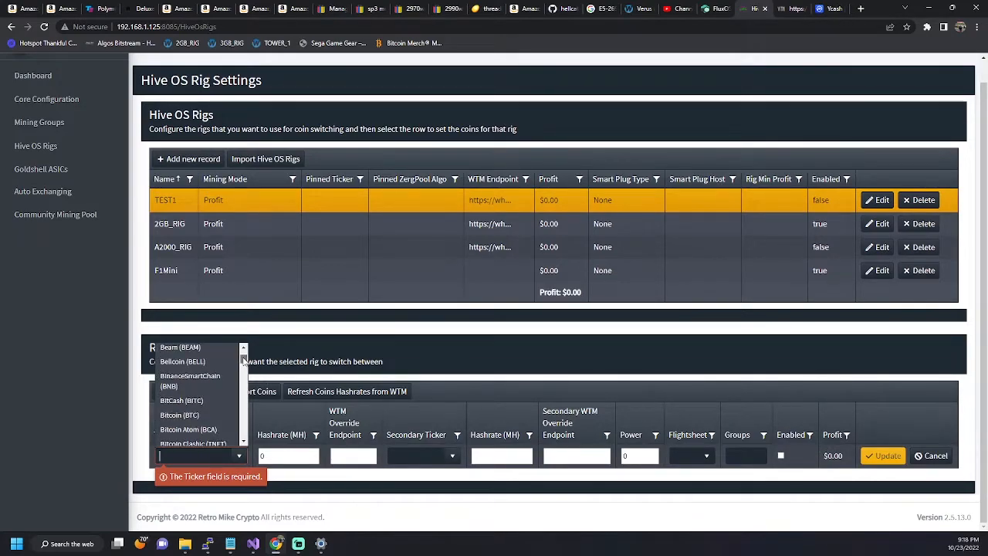
left_click_drag(244, 361, 247, 352)
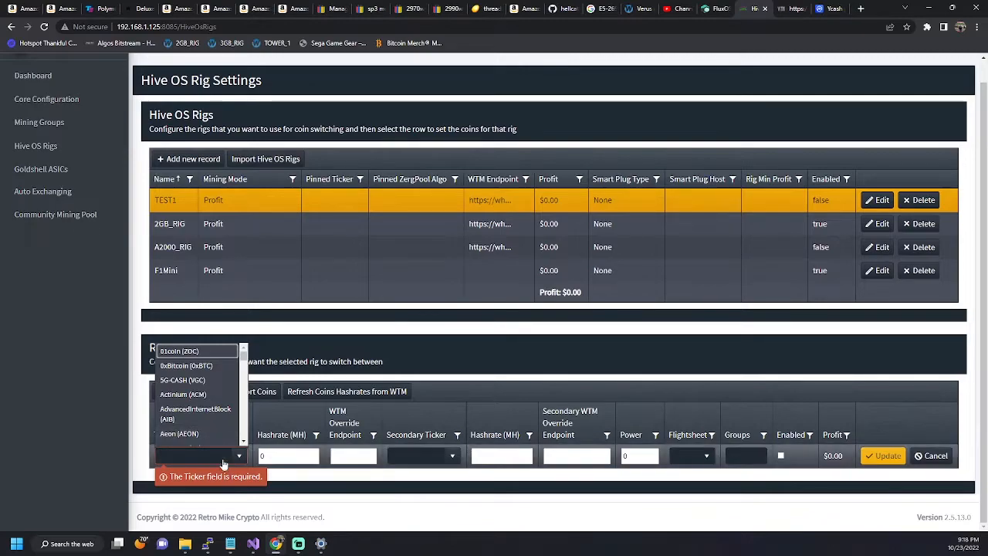
type("Y")
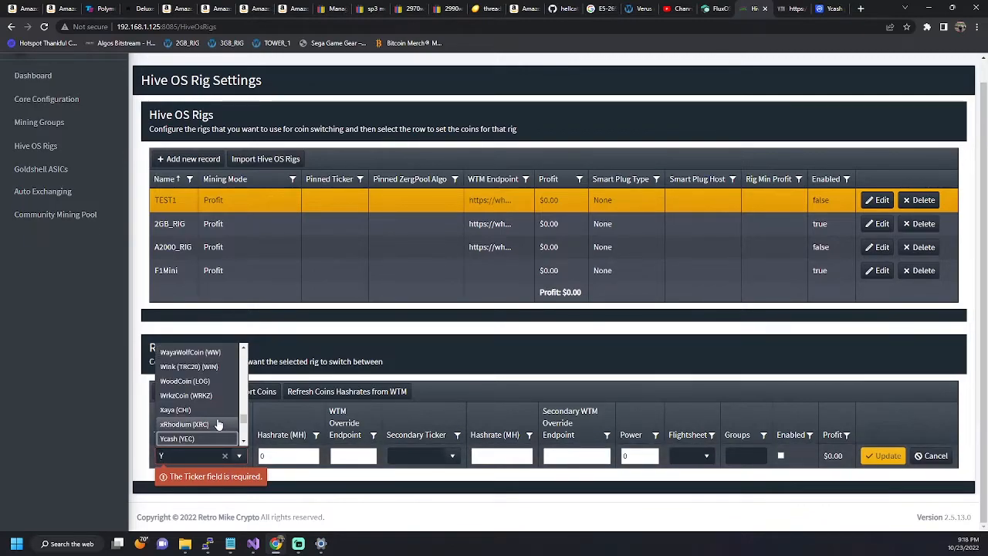
left_click(184, 439)
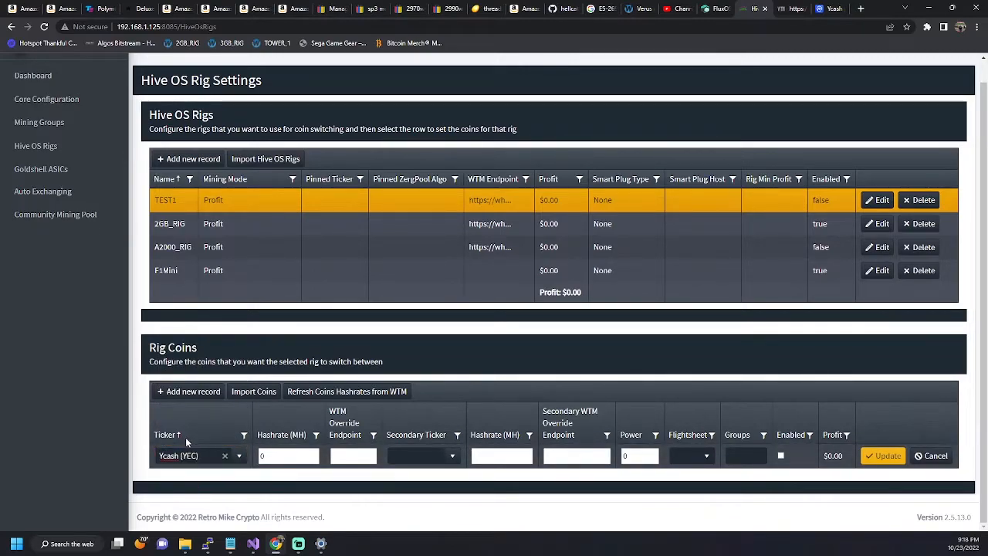
left_click(352, 460)
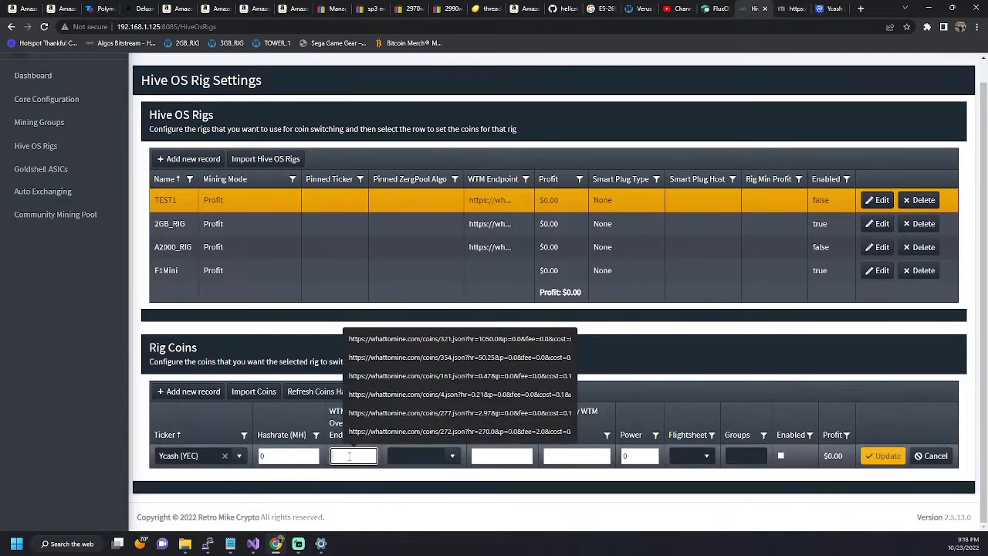
key("ctrl+v")
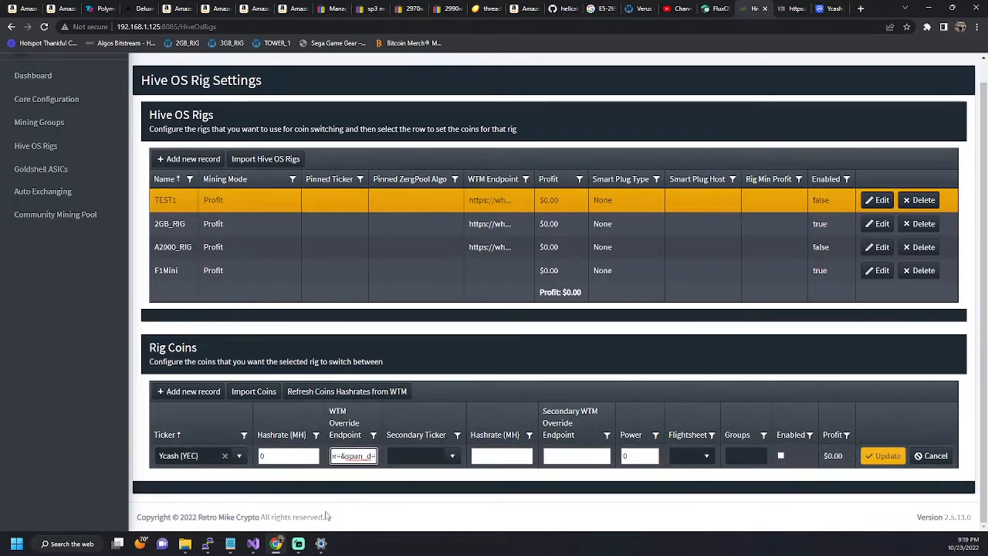
Set the new rig coin's secondary ticker to Verus (VRSC).
left_click(453, 463)
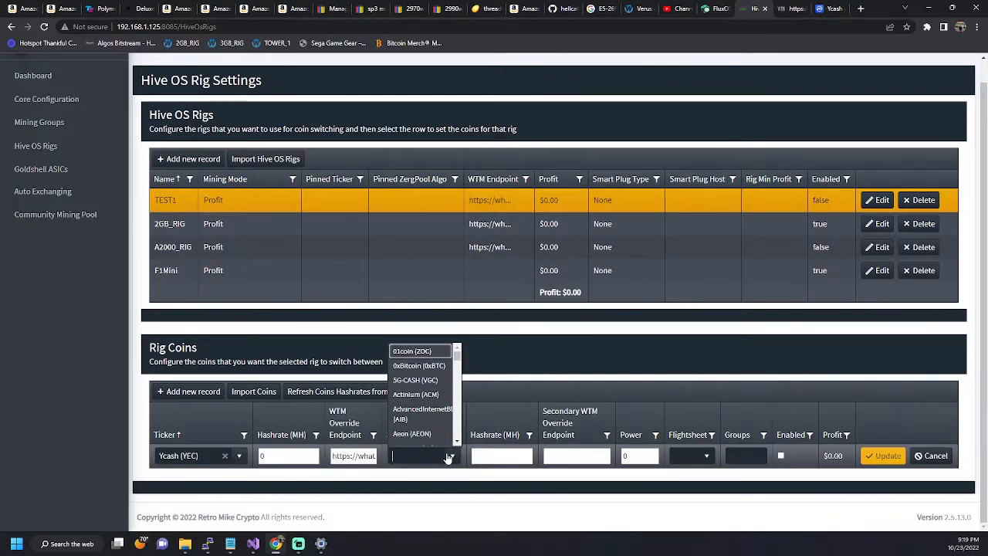
type("verus")
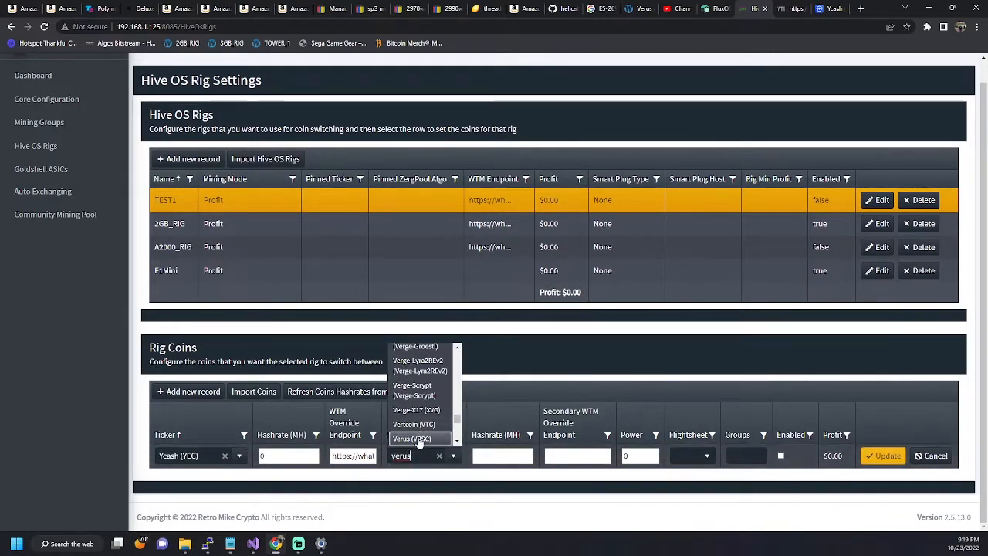
left_click(418, 439)
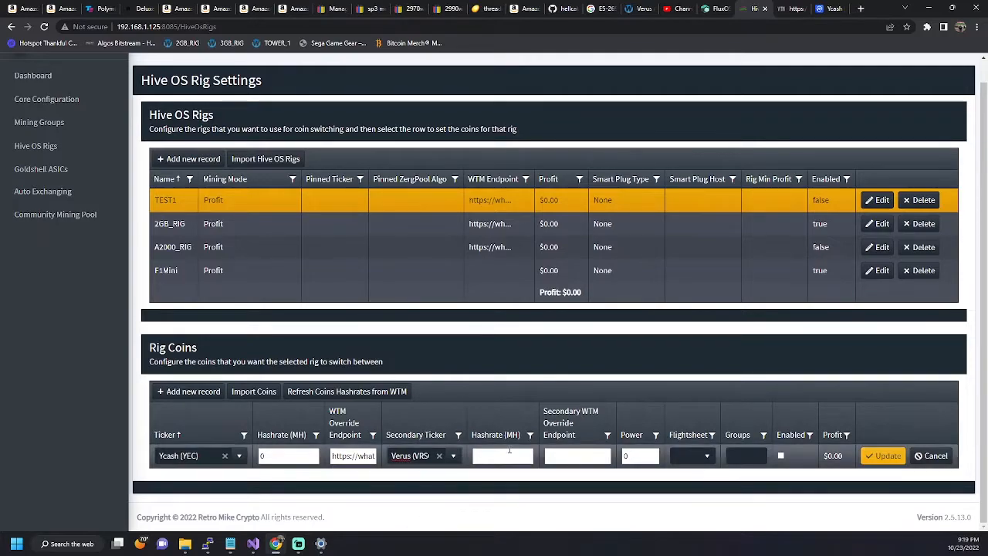
left_click(509, 455)
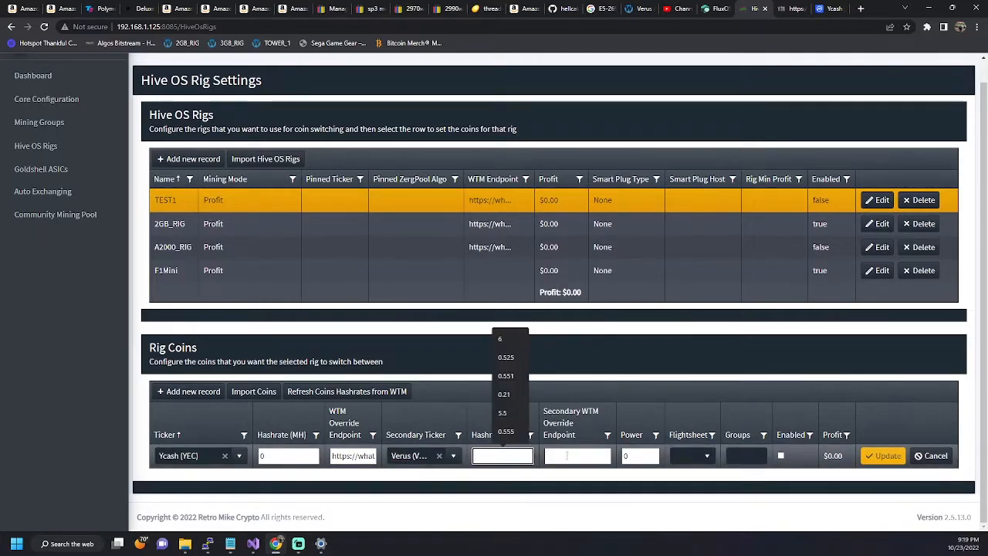
Return to WhatToMine, filter the coin calculators by "vrsc" and open the Verus (VRSC) calculator.
left_click(836, 9)
left_click(791, 8)
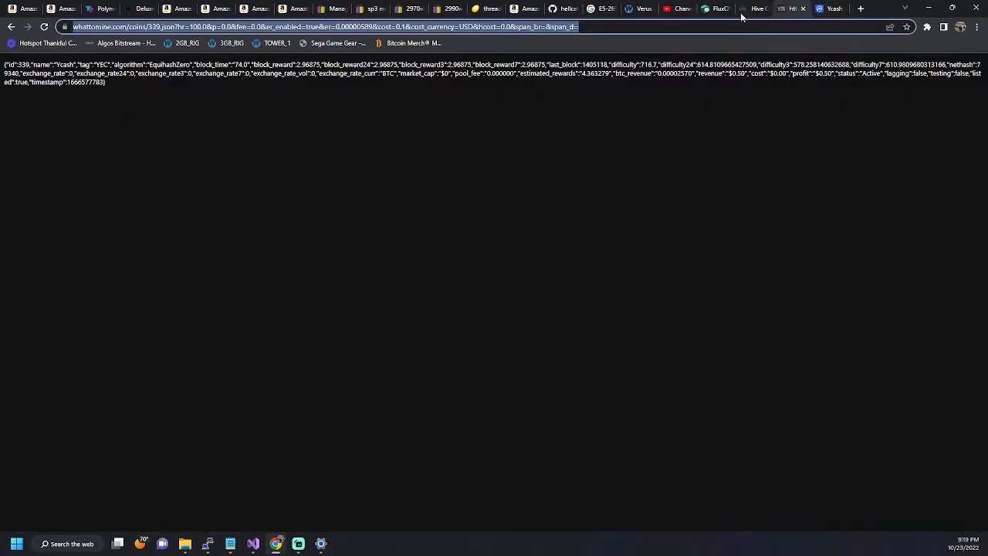
key("alt+Left")
left_click(374, 131)
left_click(355, 202)
type("v")
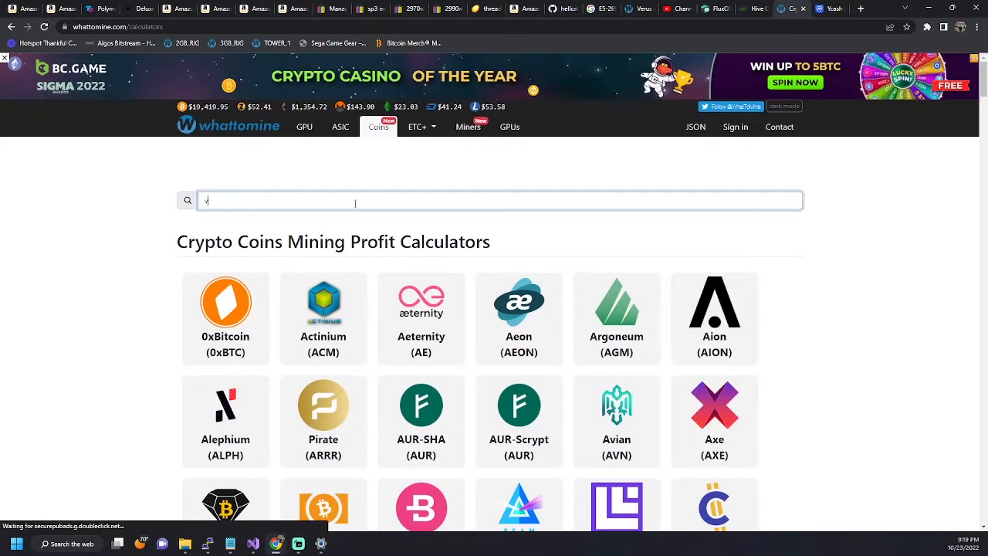
type("rsc")
left_click(229, 348)
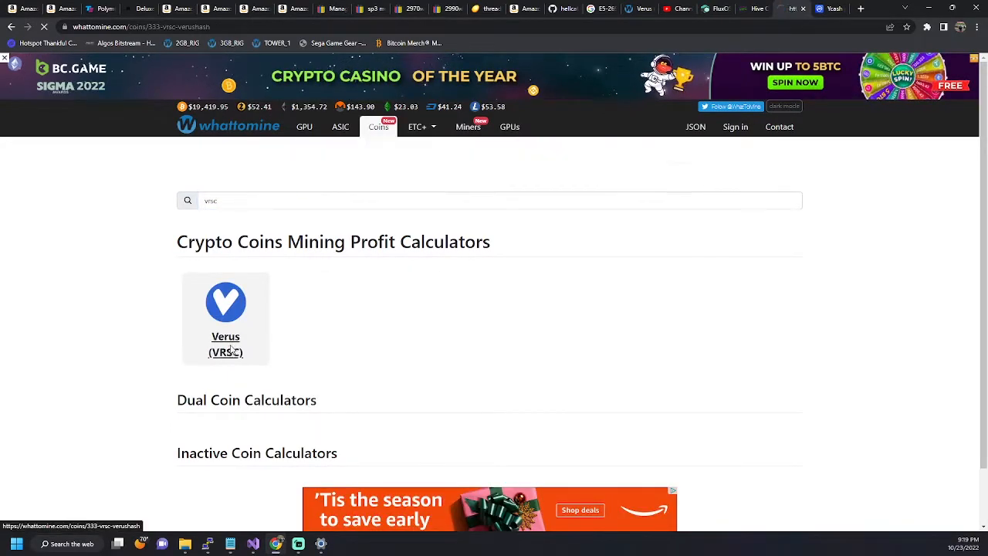
Calculate Verus mining profit with the power set to 0 W and the difficulty value set to Current value.
left_click(430, 211)
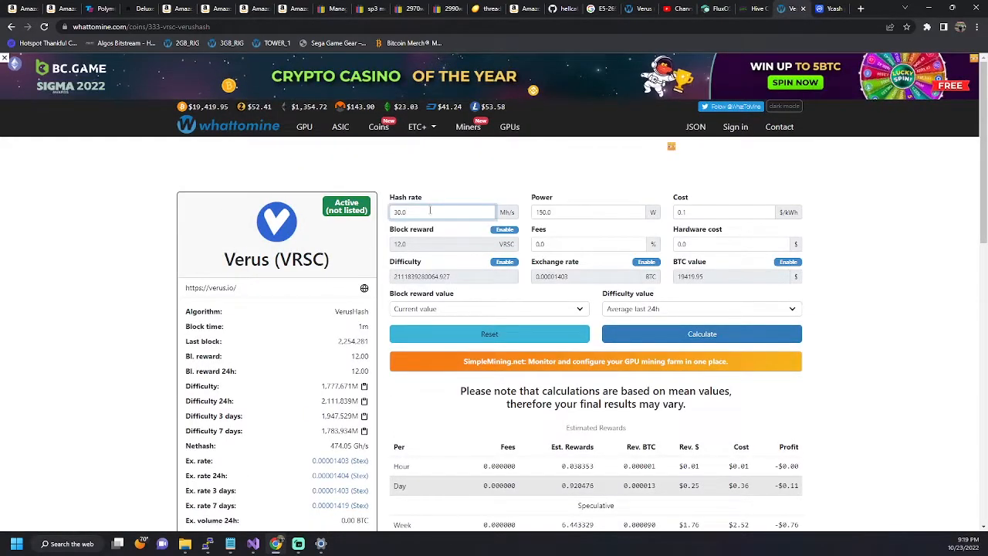
key("Tab")
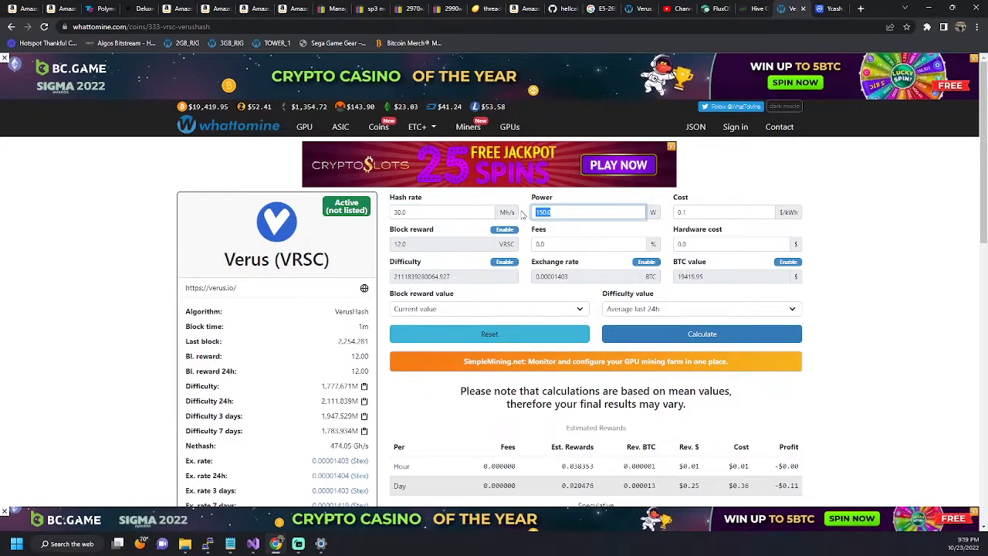
type("0")
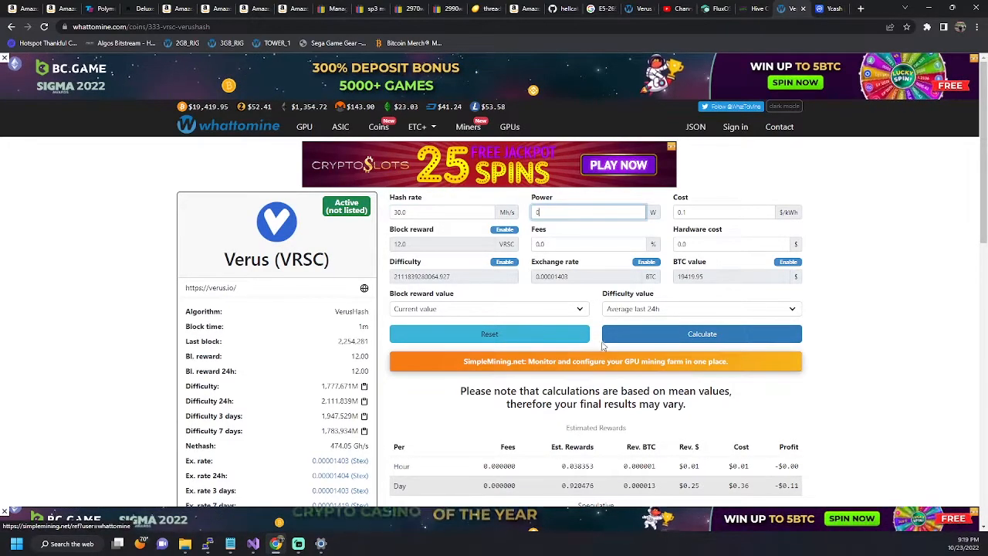
left_click(638, 309)
left_click(635, 324)
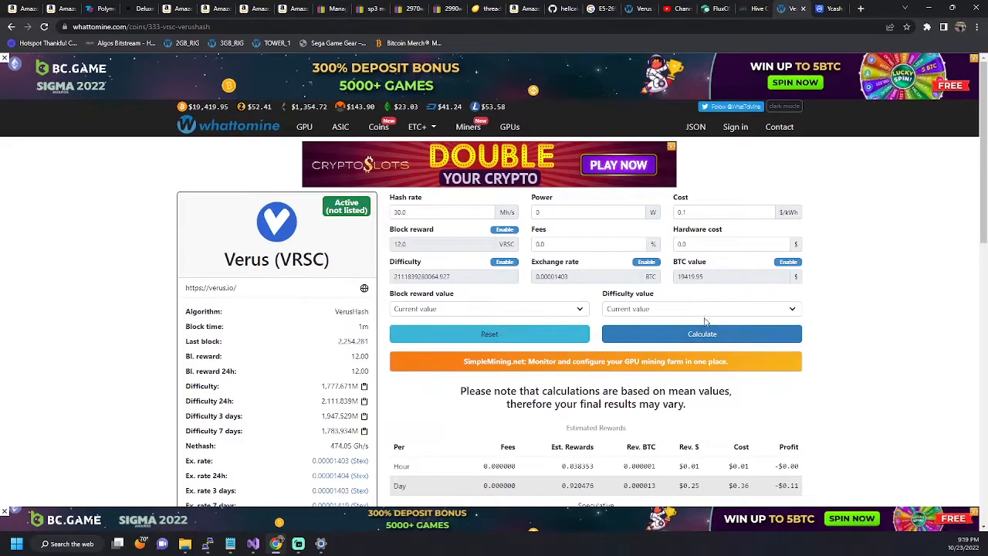
left_click(695, 334)
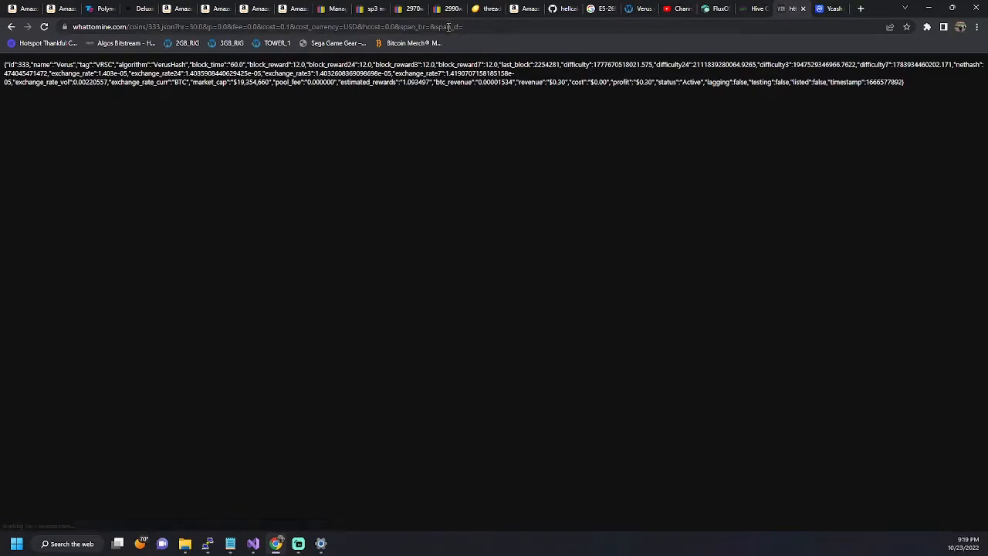
Copy the Verus JSON output's URL into the new rig coin's secondary WTM override endpoint and set its power to 500.
left_click(447, 26)
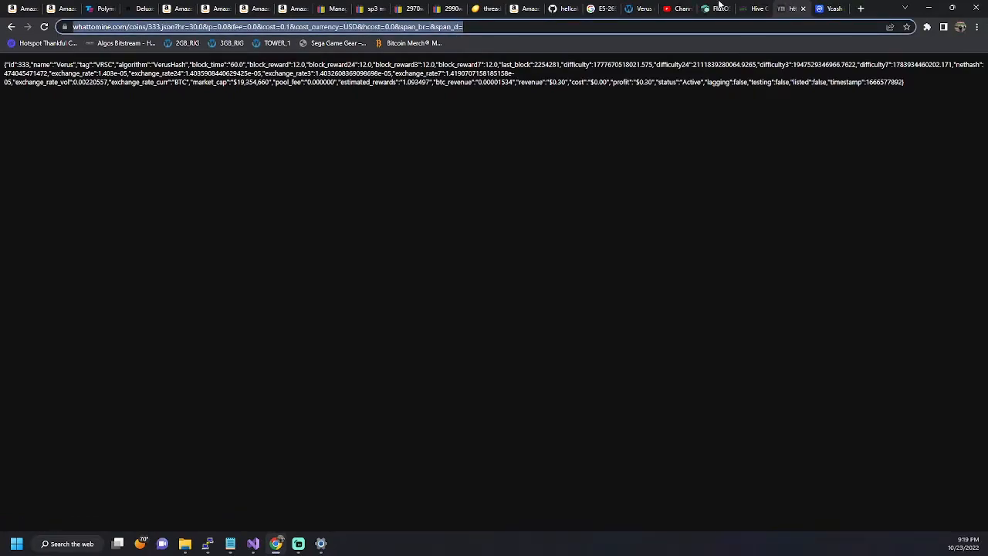
left_click(753, 8)
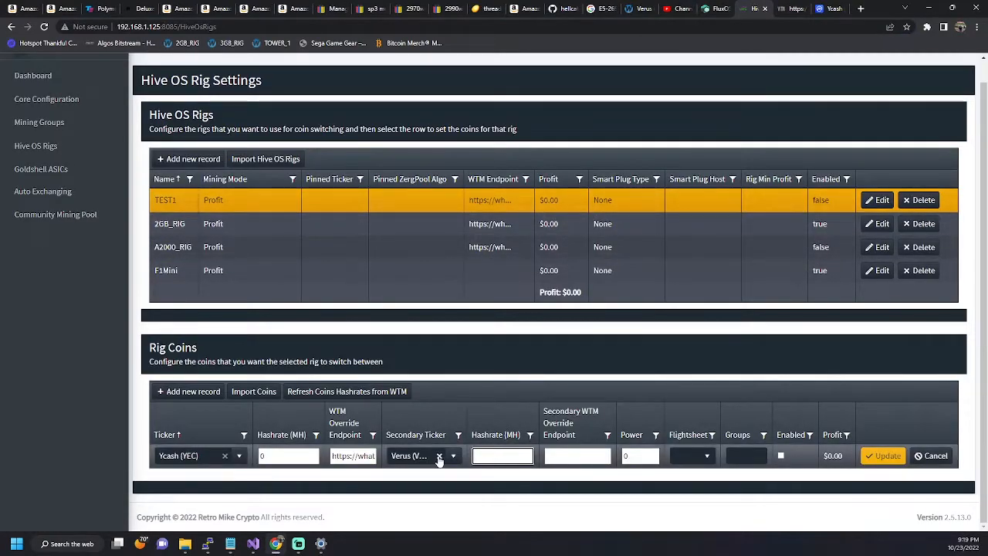
left_click(573, 456)
key("ctrl+v")
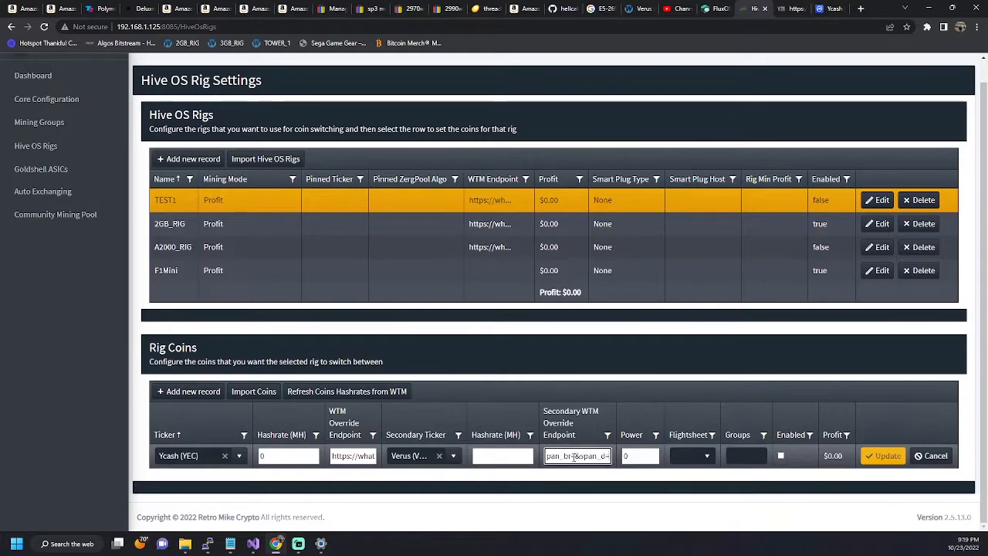
key("Tab")
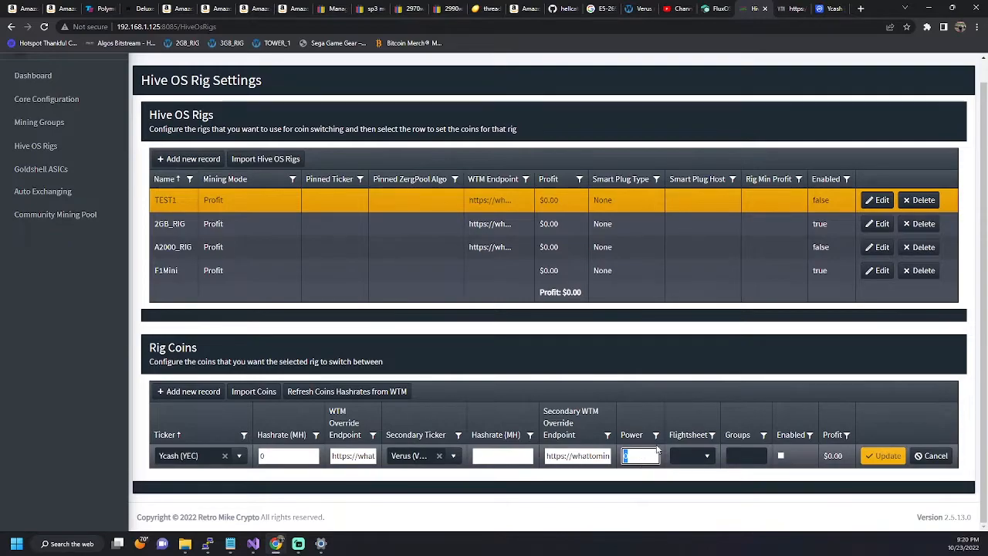
type("500")
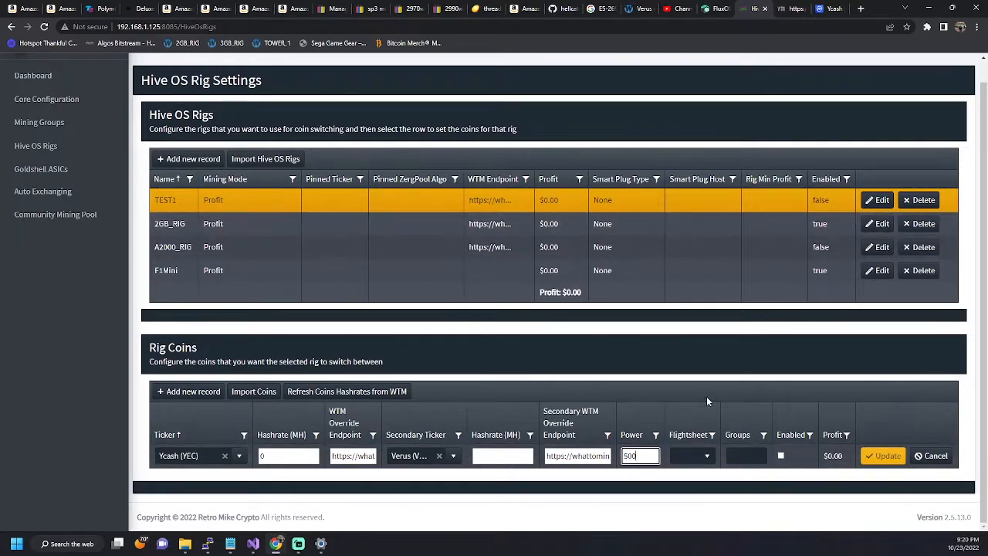
Try the flightsheet 2GB_RIG_NICEHASH_ZHASH for the new rig coin, browse the other flightsheets and reset the selection to blank.
left_click(707, 456)
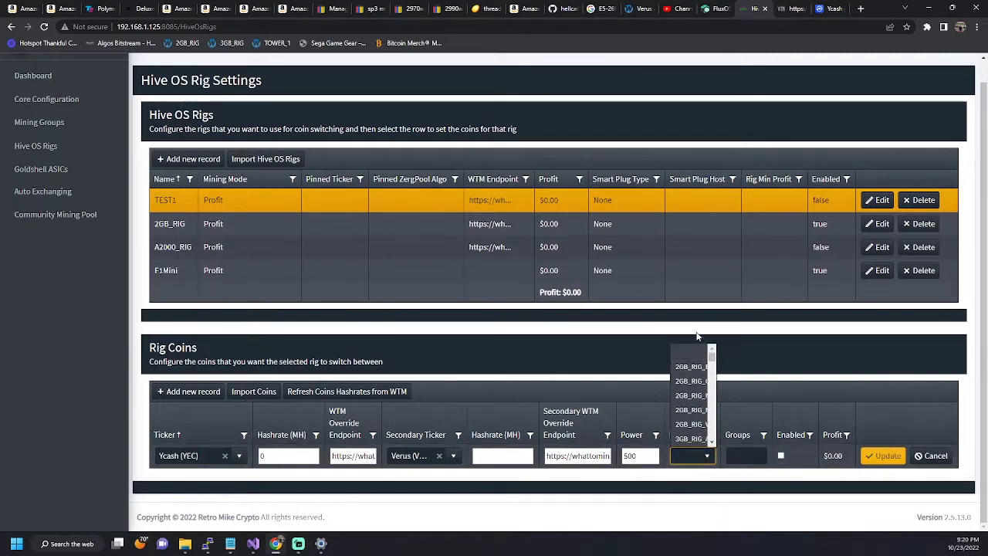
left_click(690, 409)
left_click(728, 464)
scroll(690, 409, "down", 3)
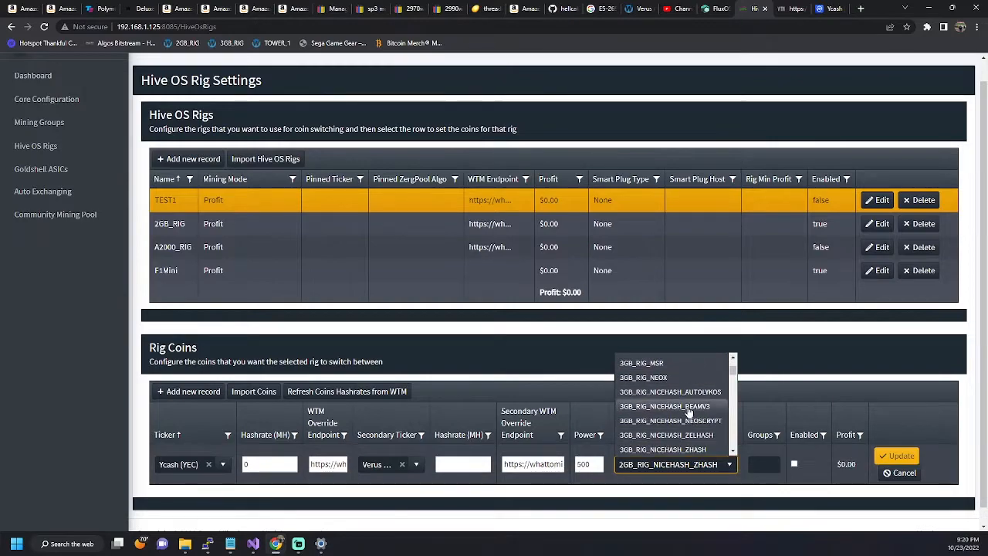
scroll(690, 423, "down", 5)
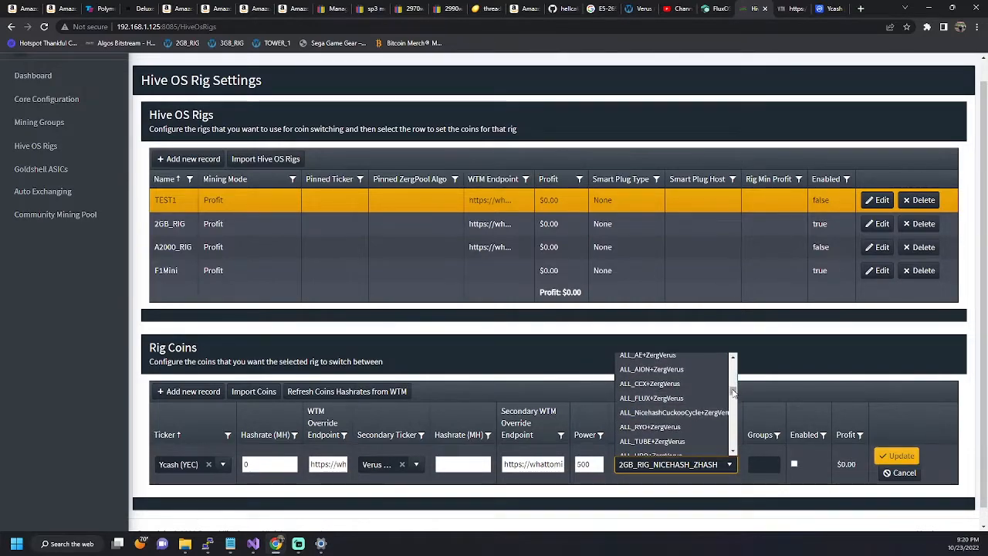
left_click_drag(732, 403, 755, 352)
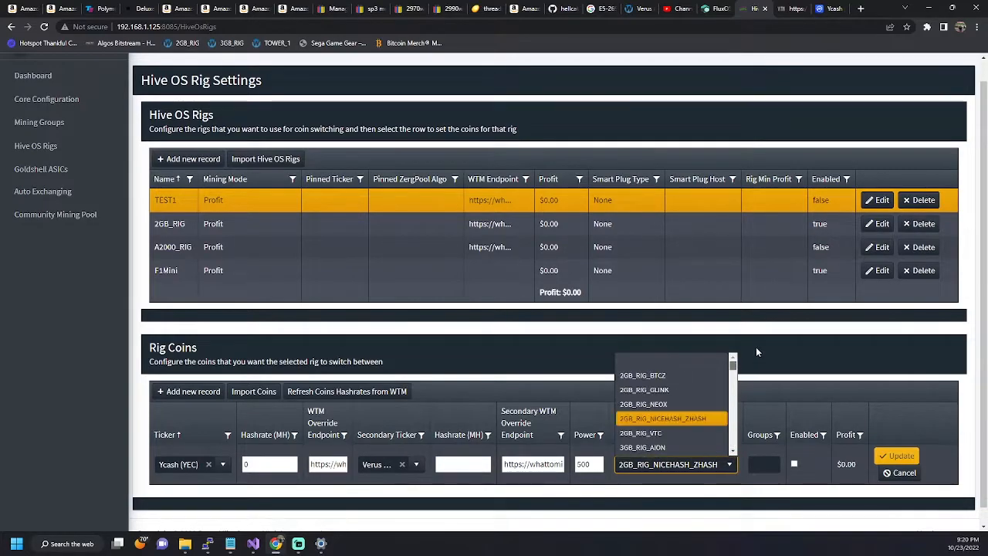
left_click(685, 363)
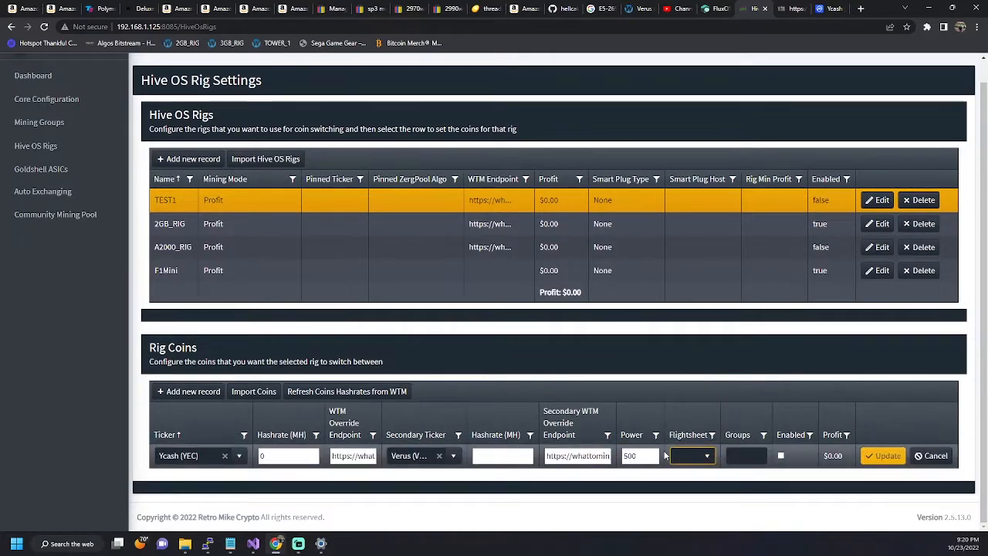
Check the groups available for the new Ycash and Verus rig coin and save the record without a group.
left_click(758, 459)
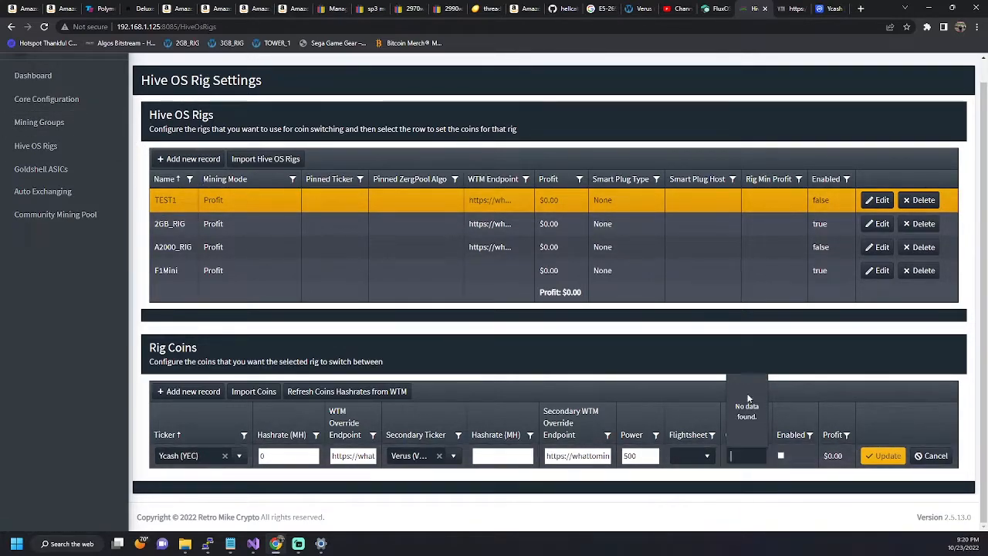
left_click(752, 475)
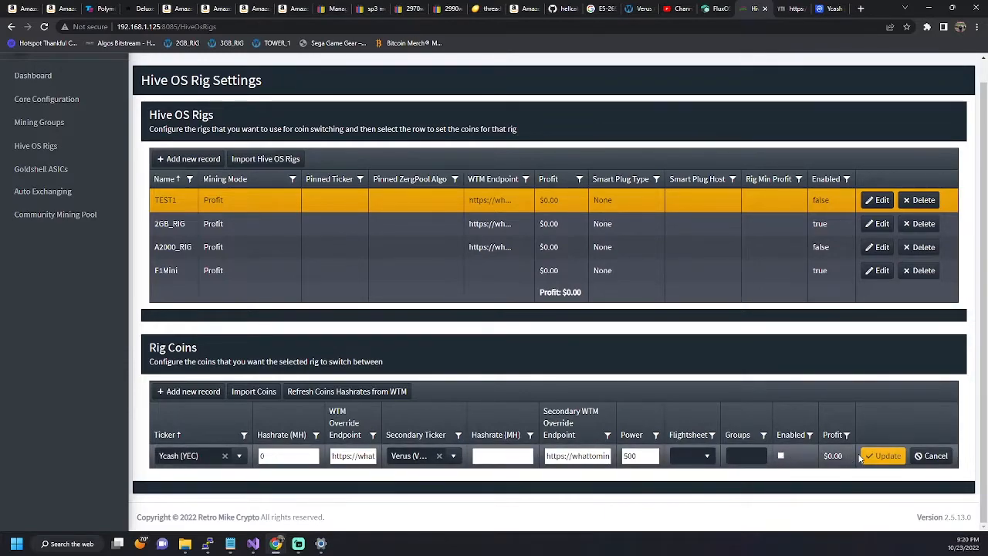
left_click(881, 456)
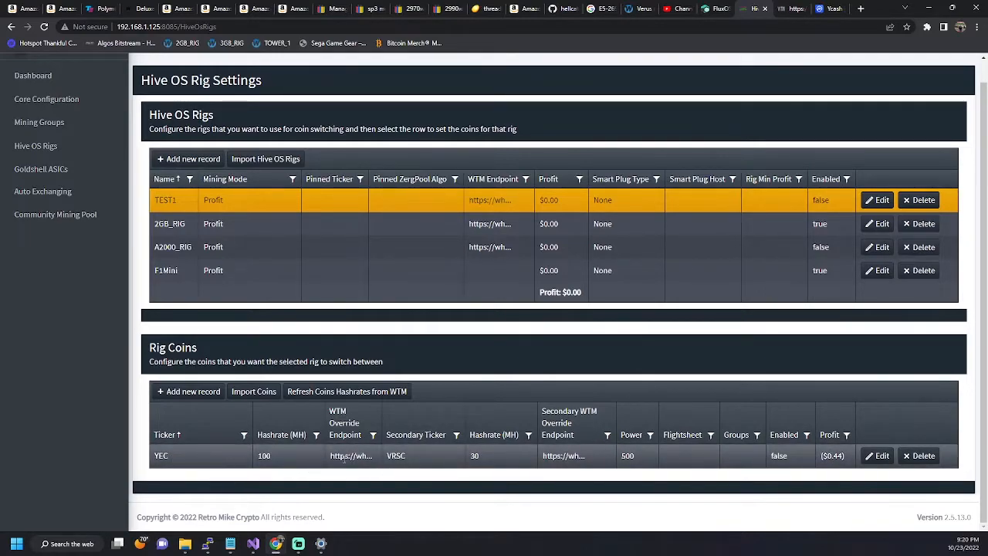
Set the YEC rig coin's power to 0 and save the record.
left_click(879, 457)
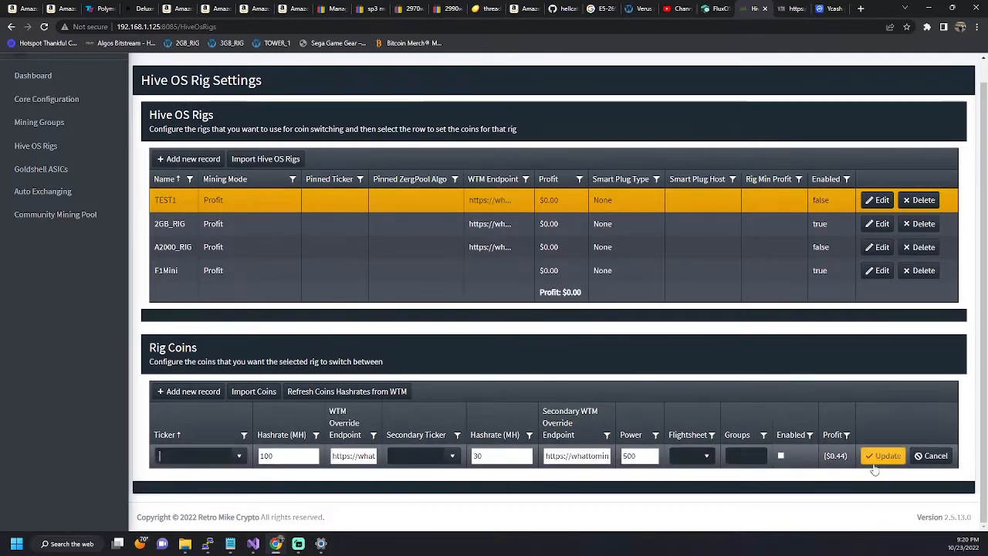
left_click(639, 459)
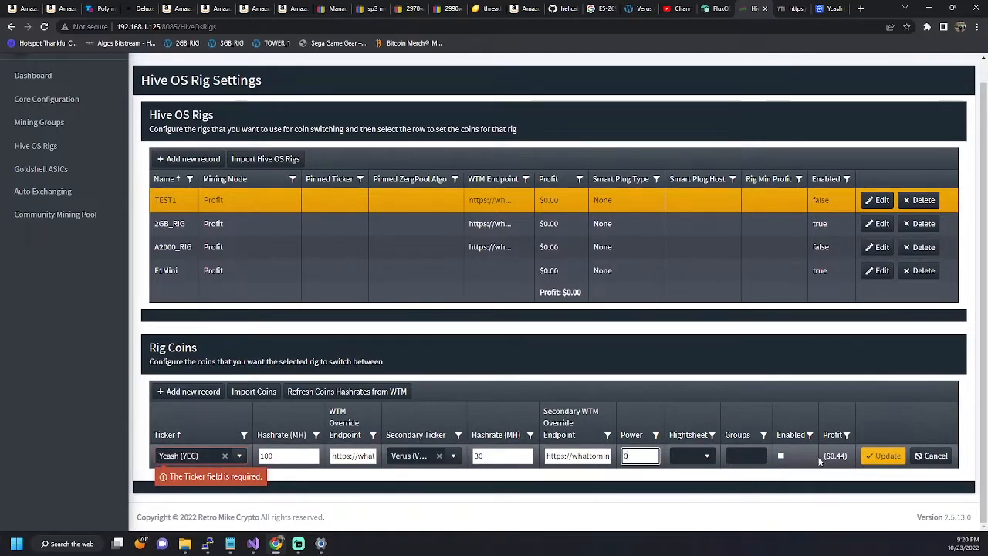
left_click(882, 455)
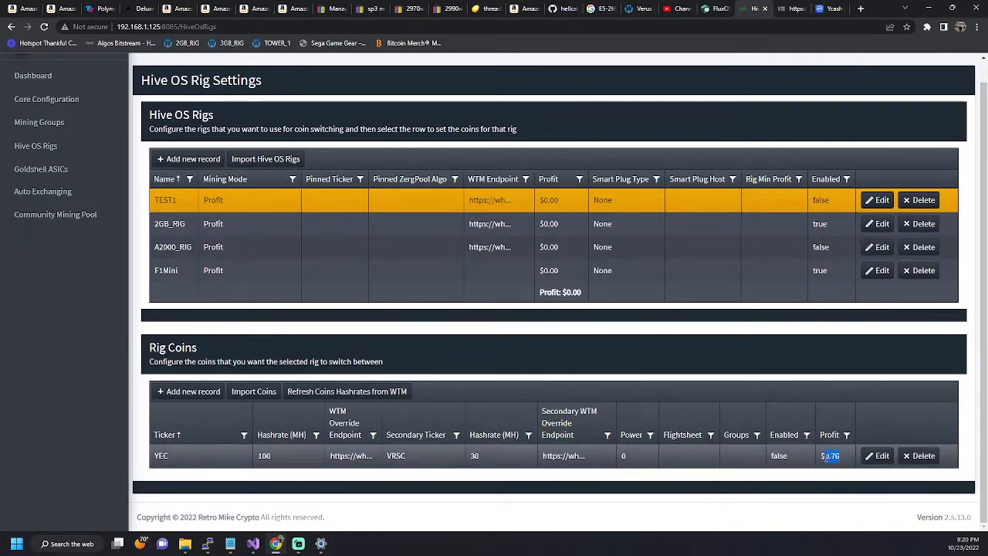
left_click(877, 455)
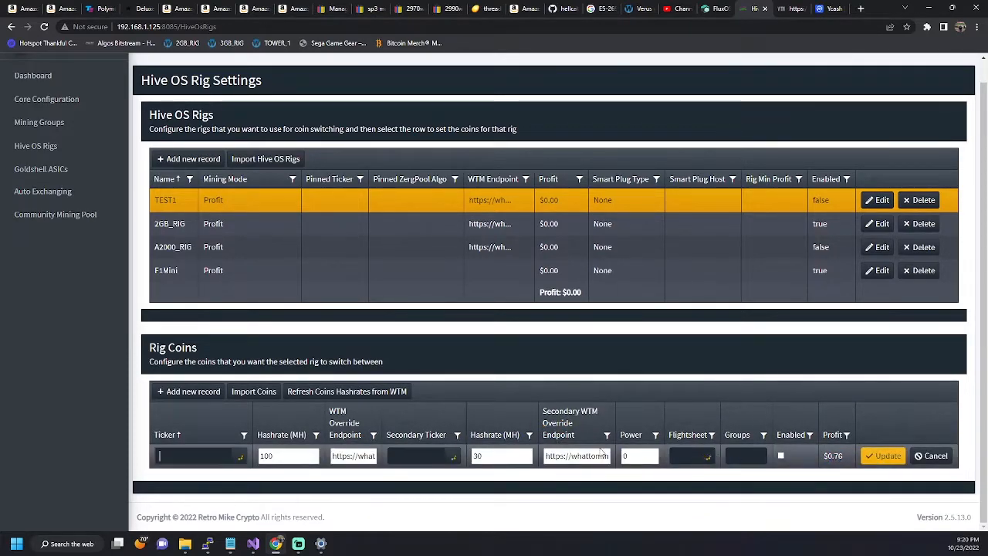
left_click(624, 455)
key("alt+Left")
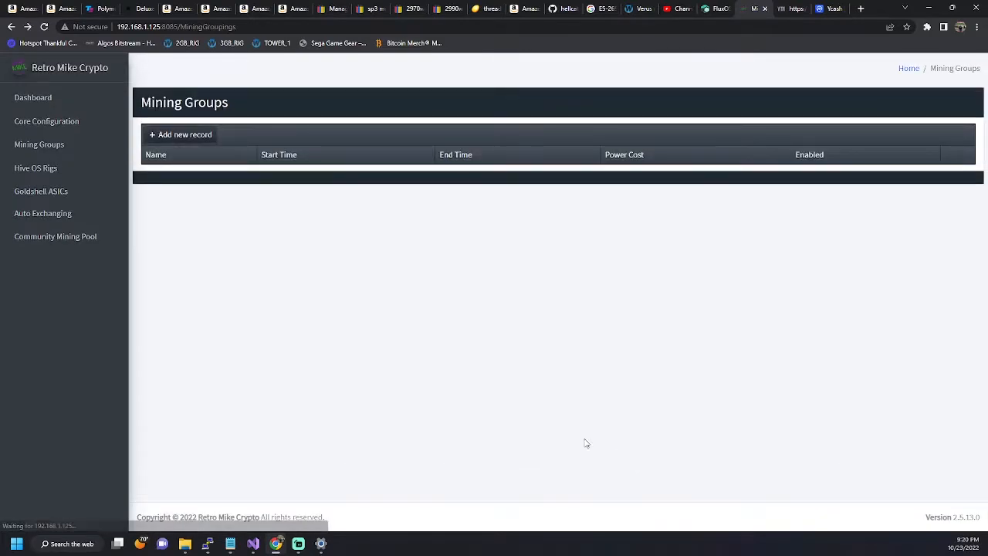
left_click(27, 27)
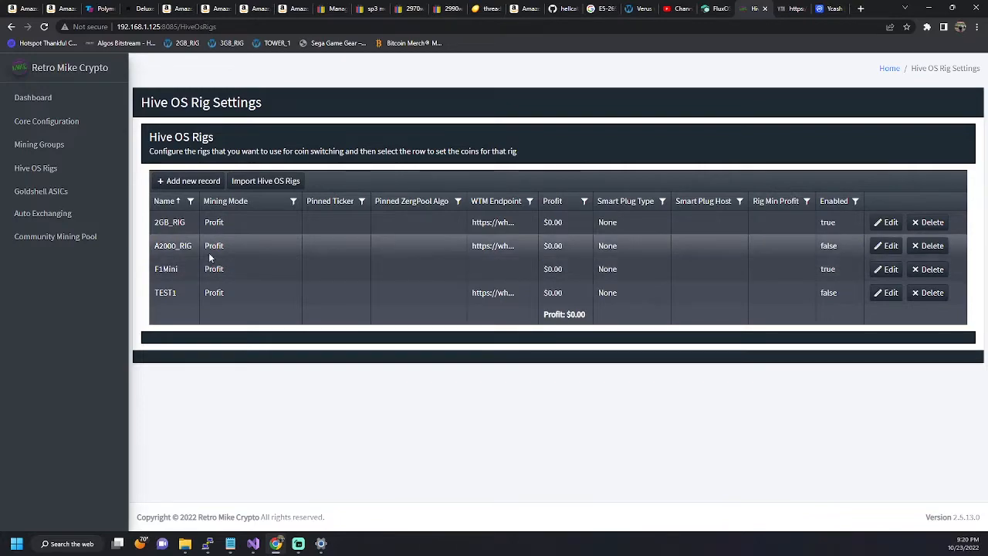
left_click(194, 294)
scroll(658, 438, "down", 1)
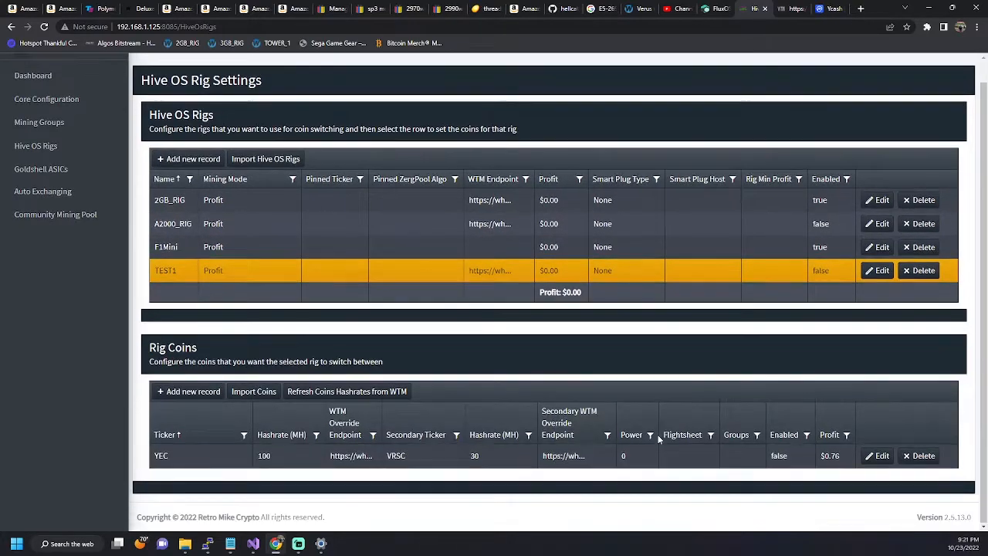
Set the YEC rig coin's power to 500 and save the record.
left_click(878, 456)
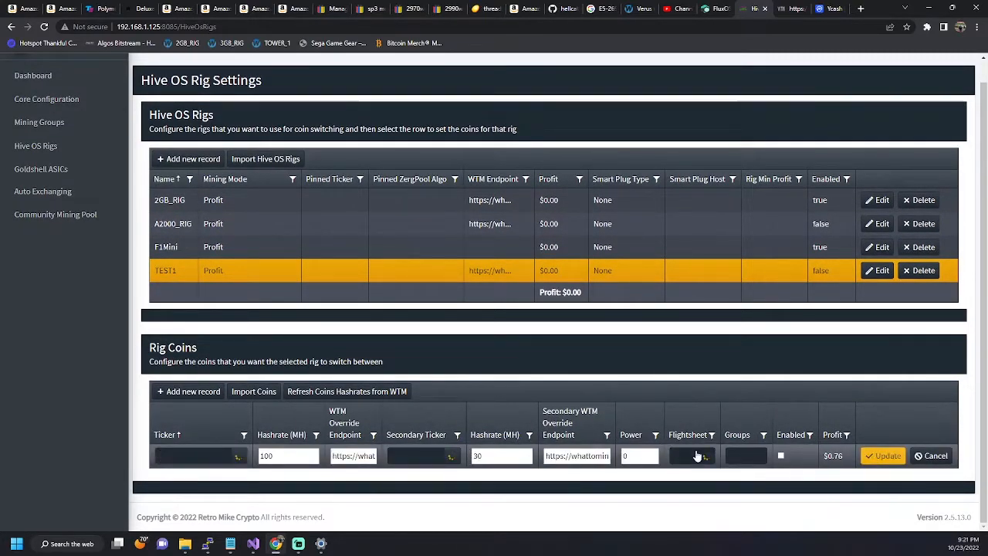
left_click(639, 455)
type("500")
left_click(879, 456)
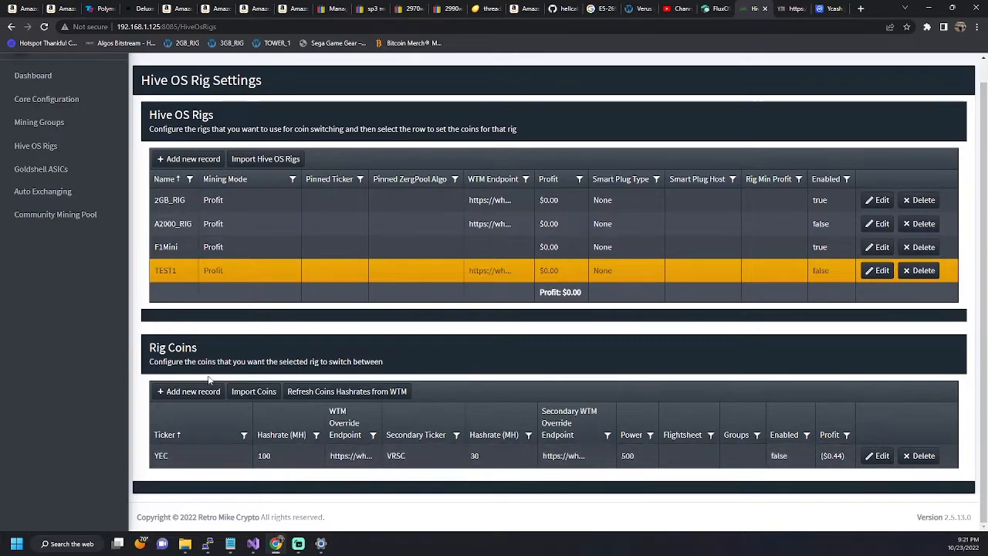
Add another rig coin record to TEST1 and look up the Nicehash options for its ticker.
left_click(182, 393)
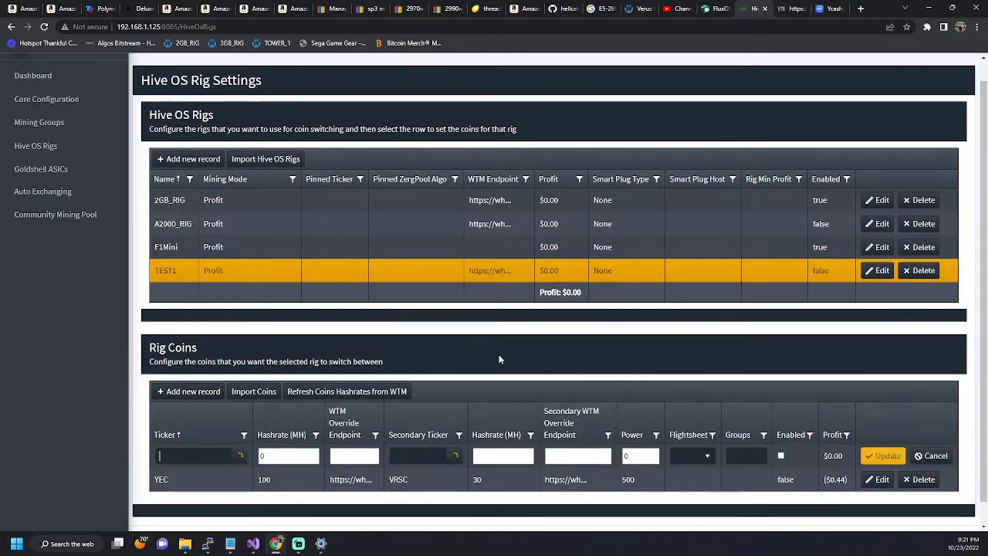
scroll(499, 359, "down", 1)
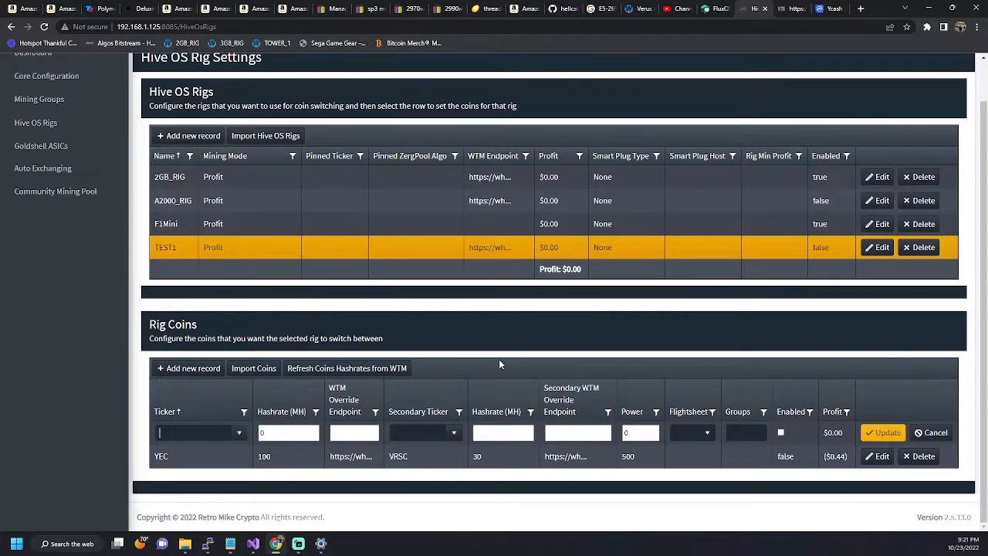
left_click(237, 435)
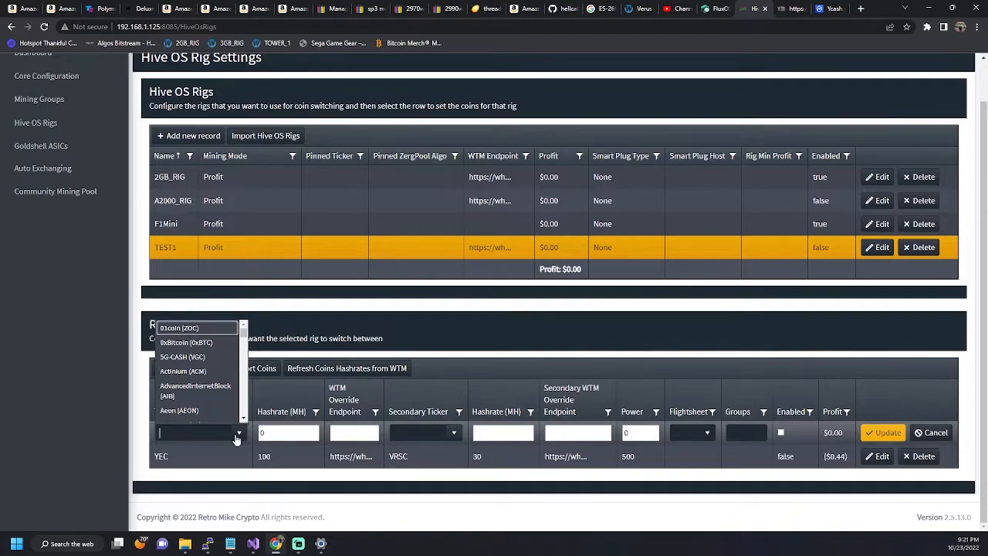
type("Niceha")
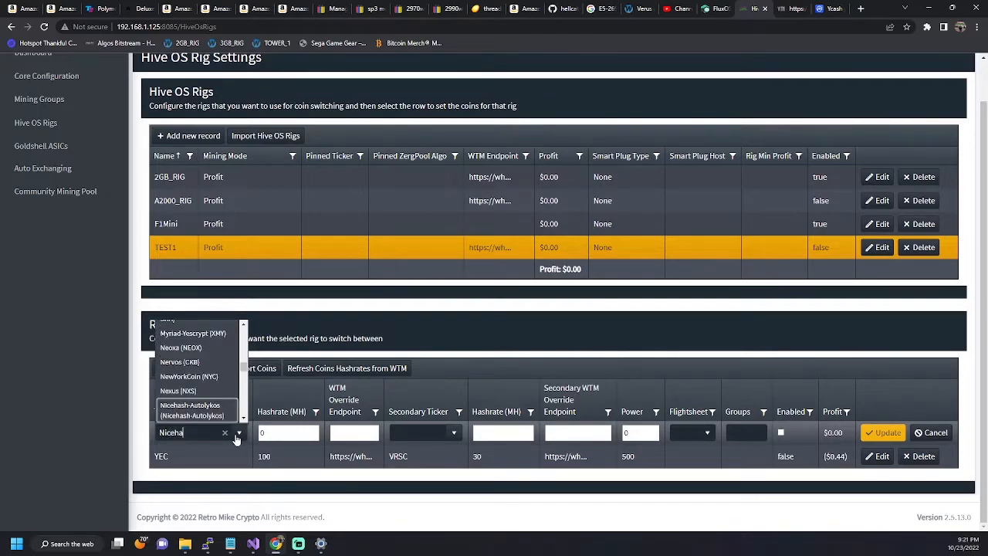
scroll(201, 403, "down", 1)
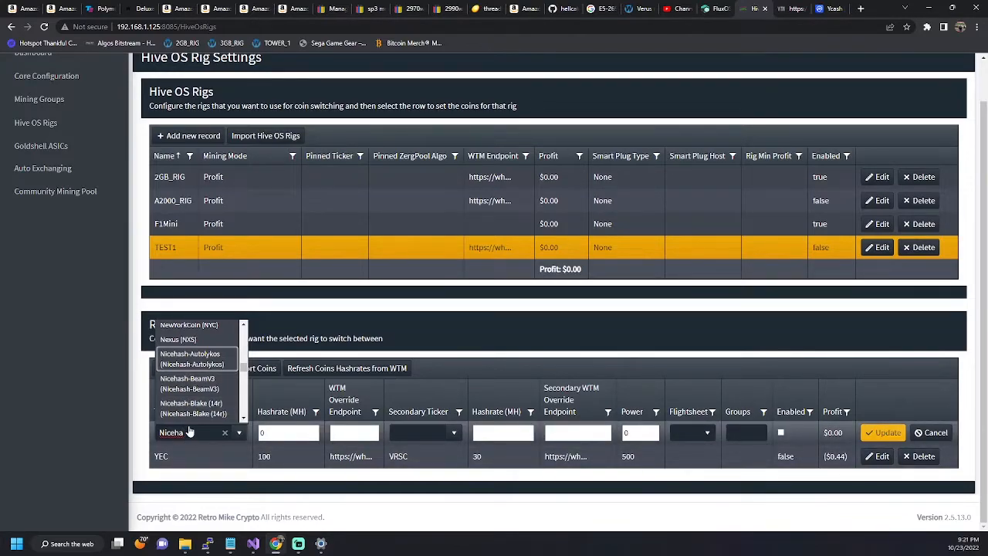
Search the ticker options for "Zerg" and set the new rig coin's ticker to Zerg-etchash.
type("Zerg")
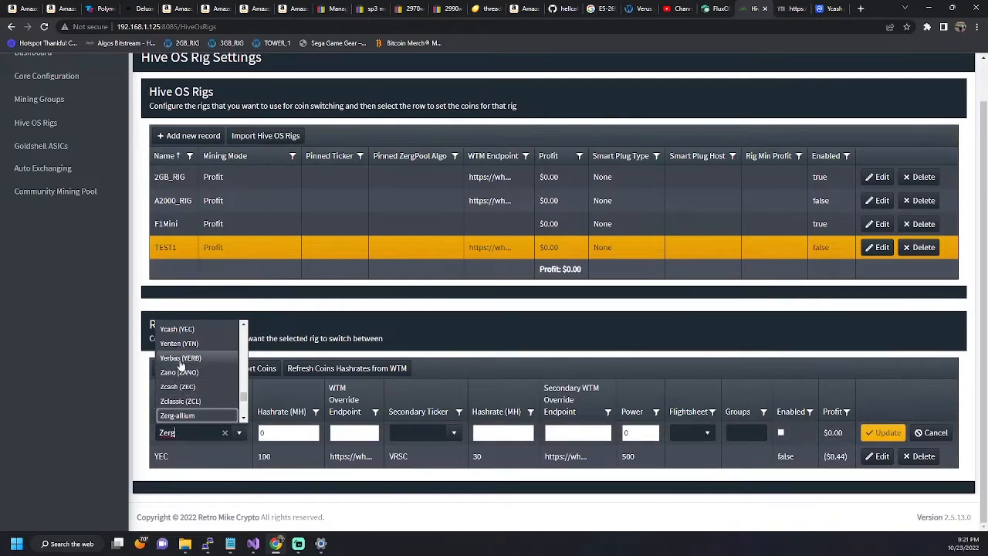
scroll(202, 382, "down", 2)
scroll(202, 382, "down", 3)
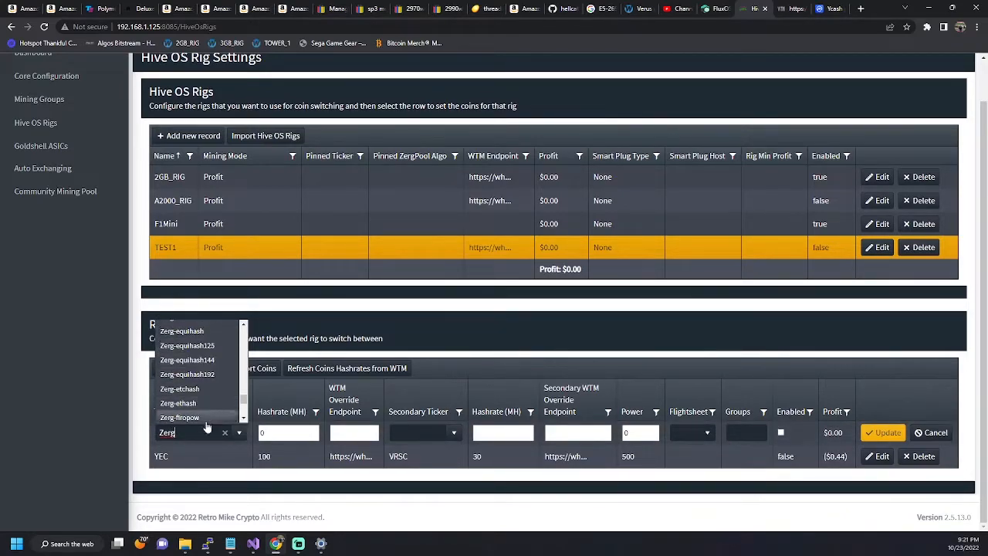
left_click(185, 389)
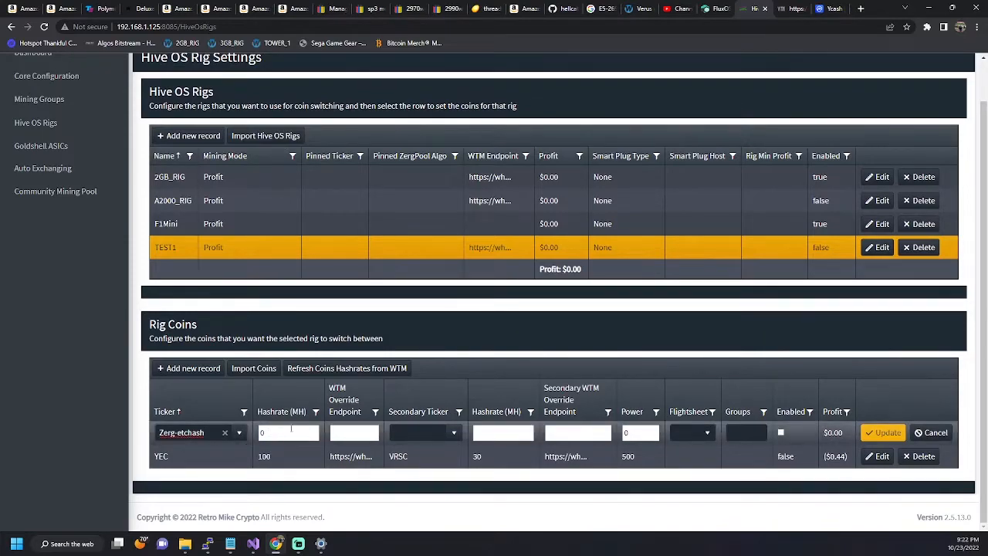
Set the new rig coin's primary hashrate to 100 MH and change its ticker to Zerg-equihash144.
double_click(285, 432)
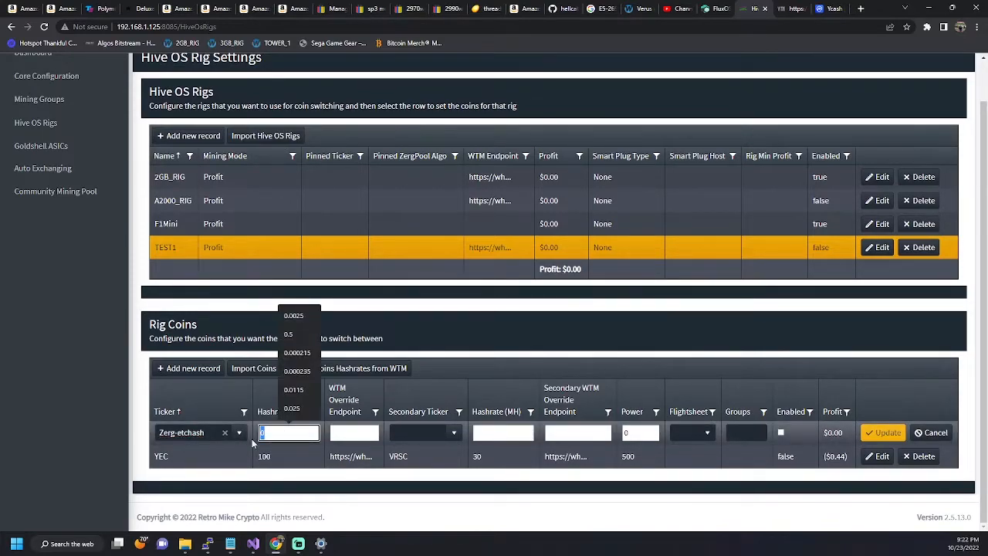
type("100")
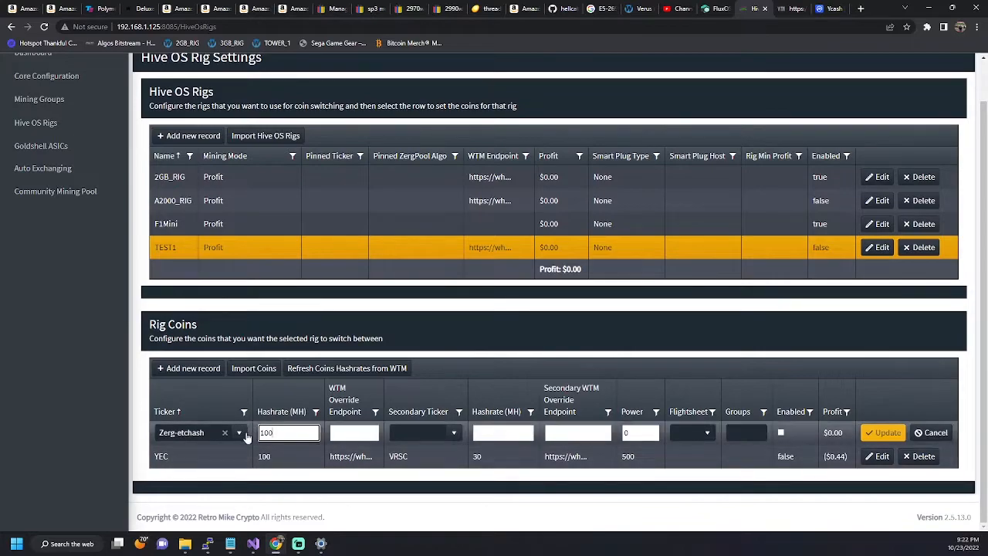
left_click(239, 434)
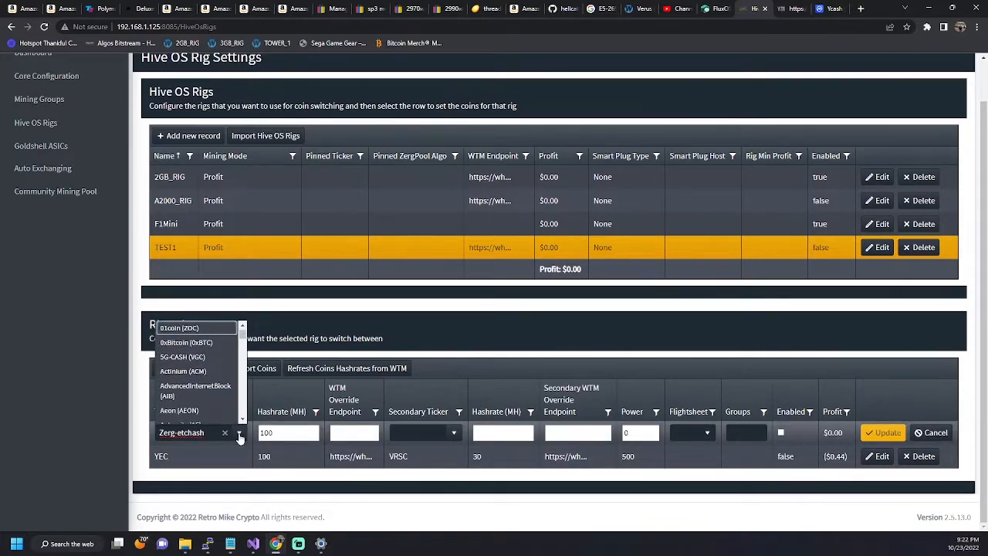
key("BackSpace")
key("BackSpace")
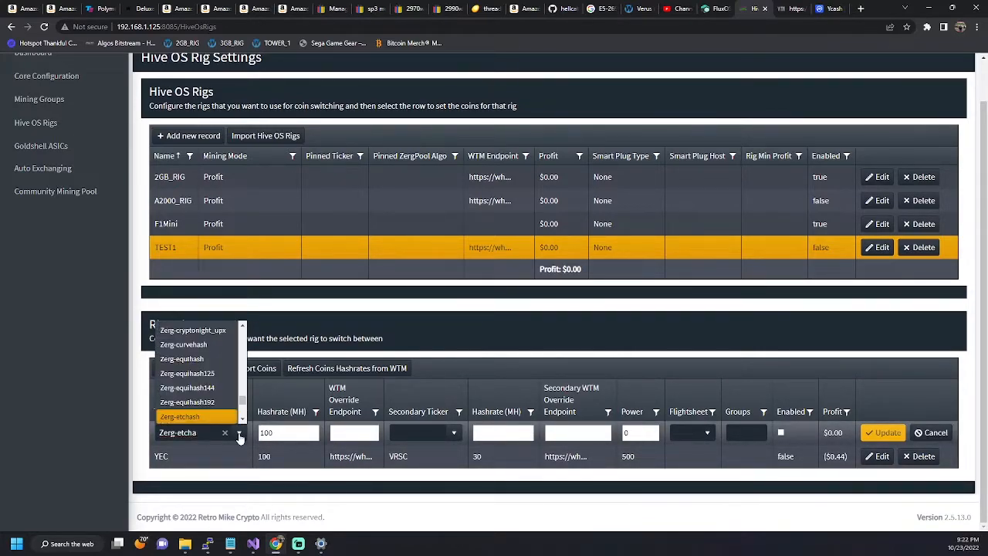
key("BackSpace")
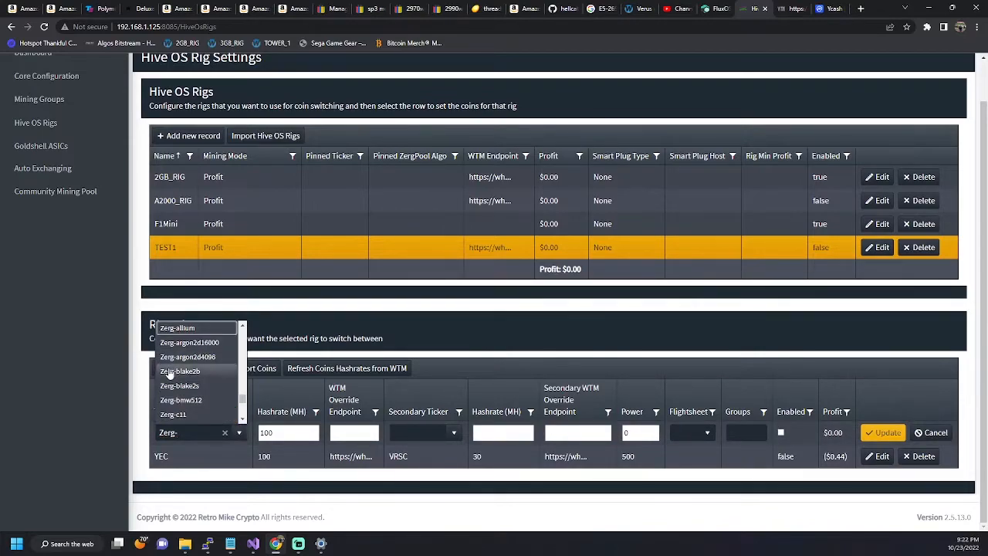
type("e")
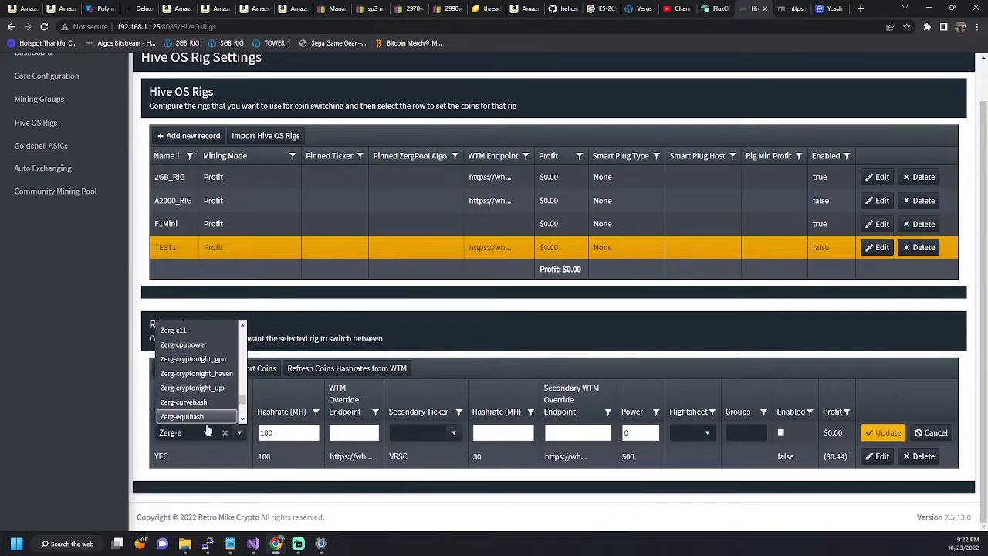
scroll(199, 369, "down", 2)
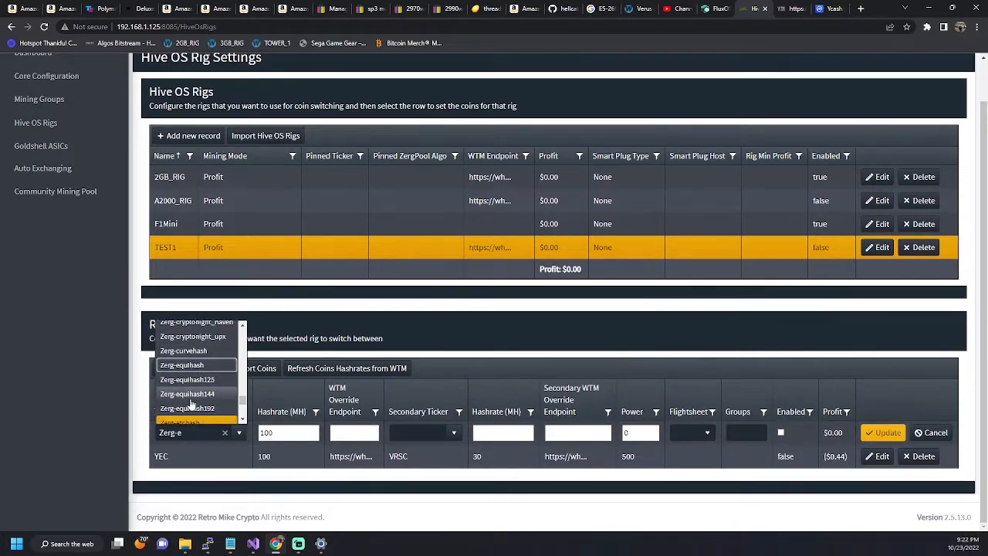
left_click(185, 403)
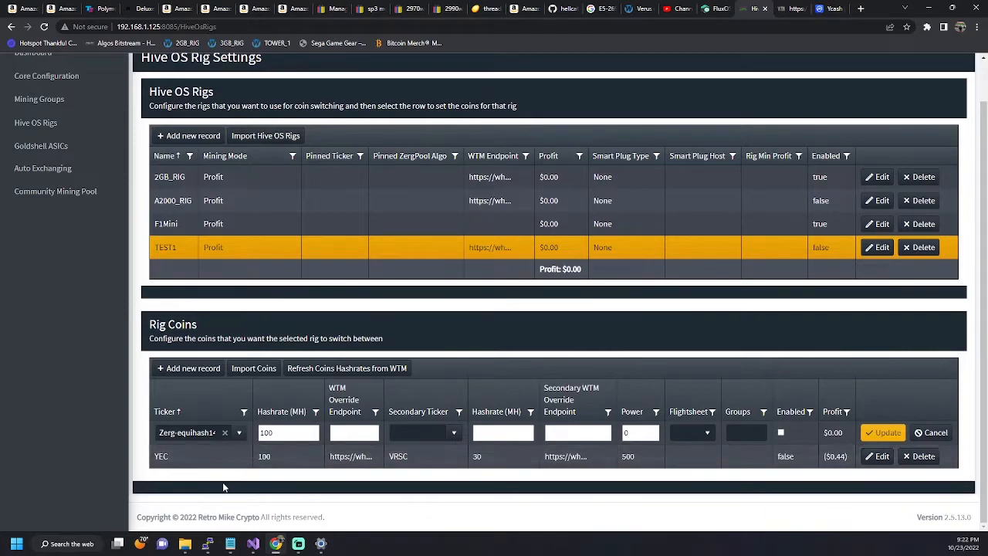
key("Tab")
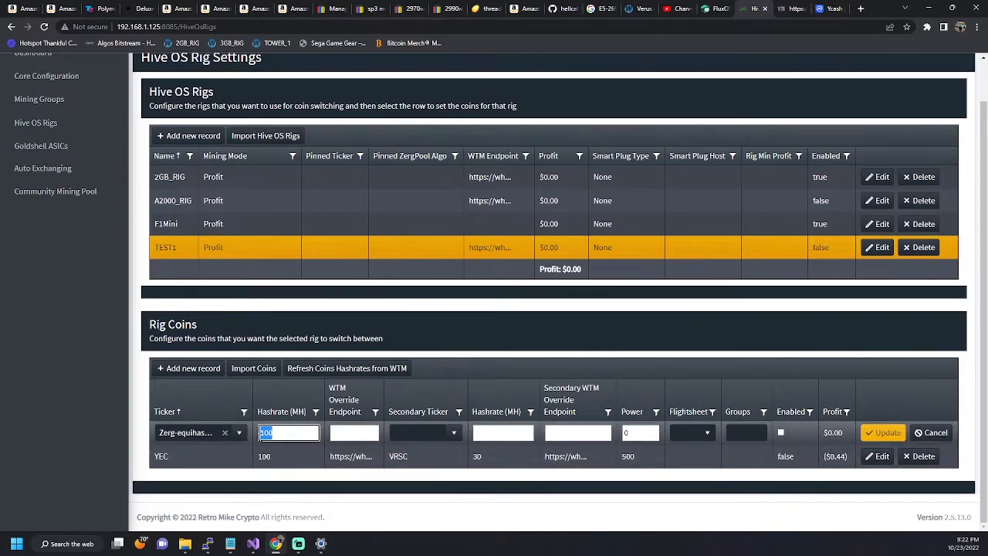
left_click(273, 434)
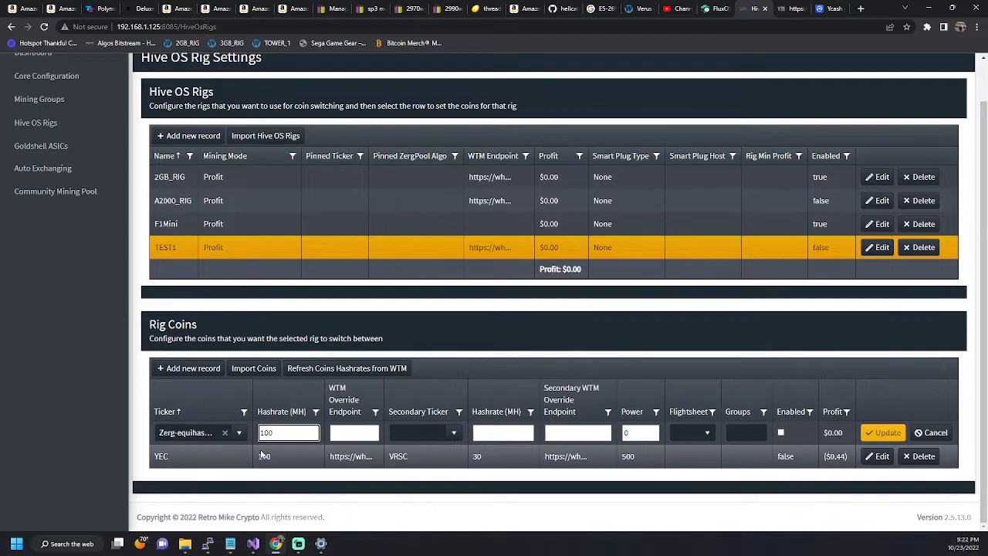
Search the web in a new browser tab for "hashpower converter", open the CoinGuides HashPower Calculator, and convert 100 H/s.
left_click(861, 8)
type("hashpower")
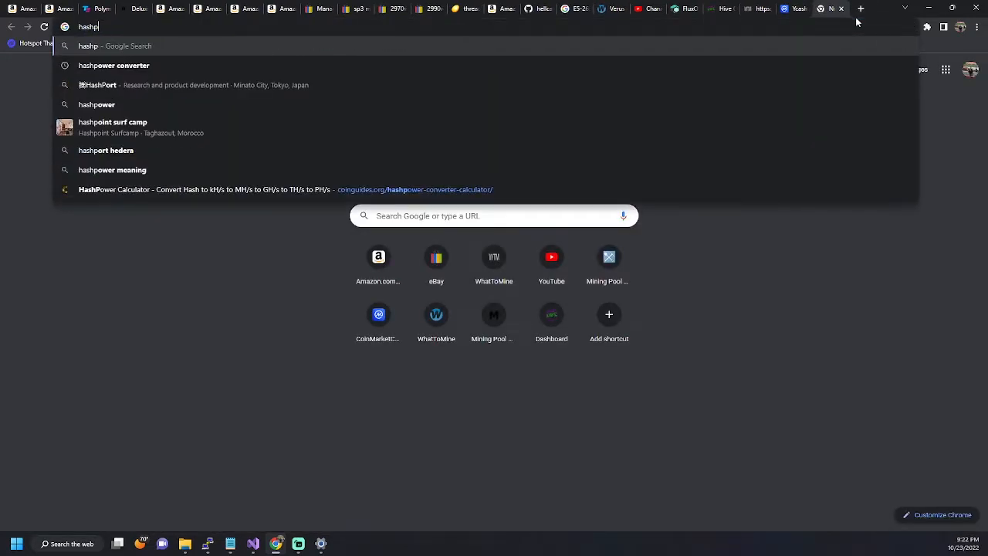
key("Down")
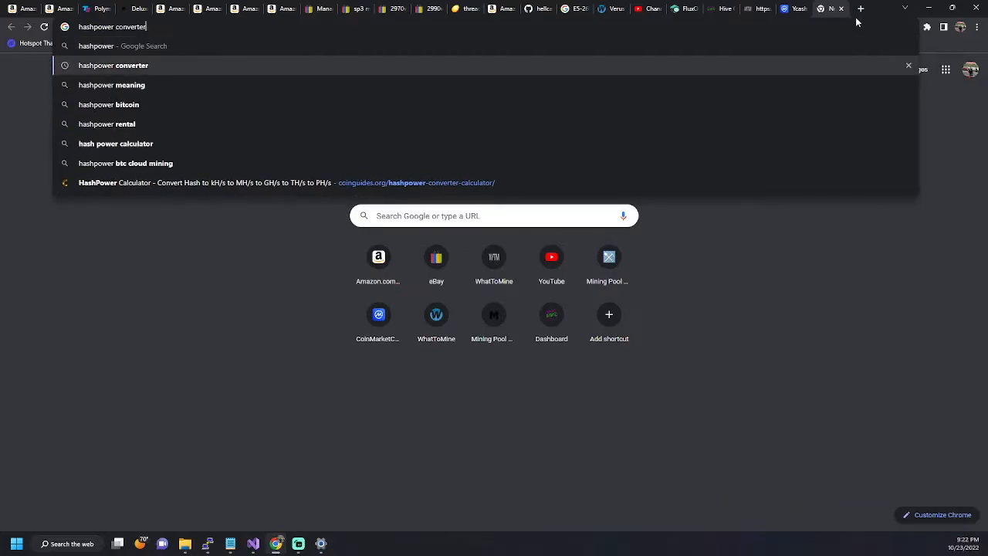
key("Return")
left_click(300, 177)
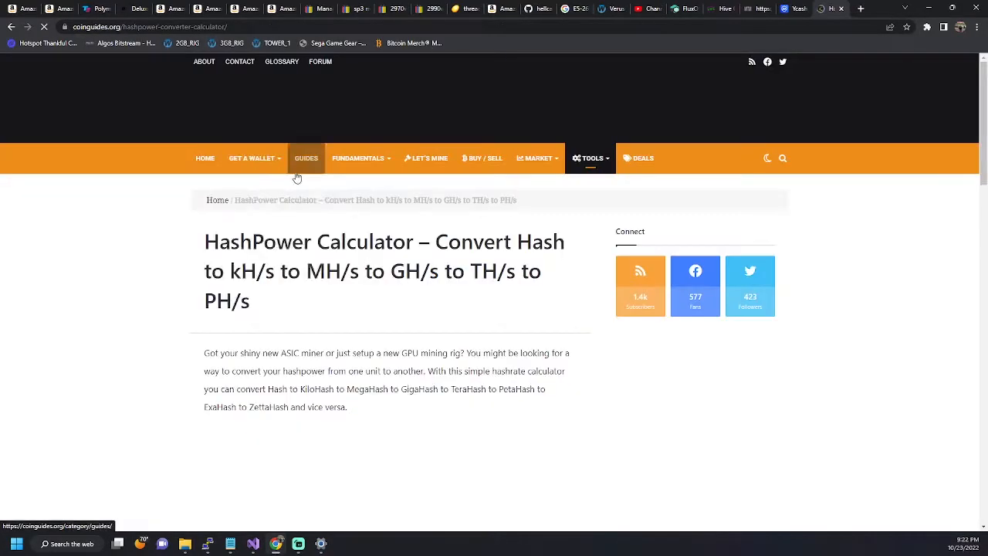
scroll(113, 353, "down", 3)
left_click(295, 314)
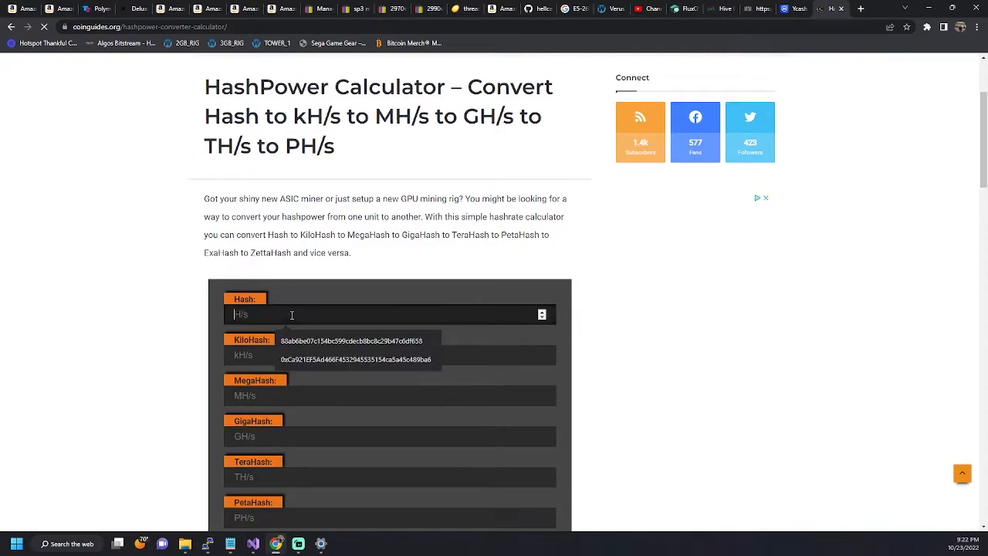
type("100")
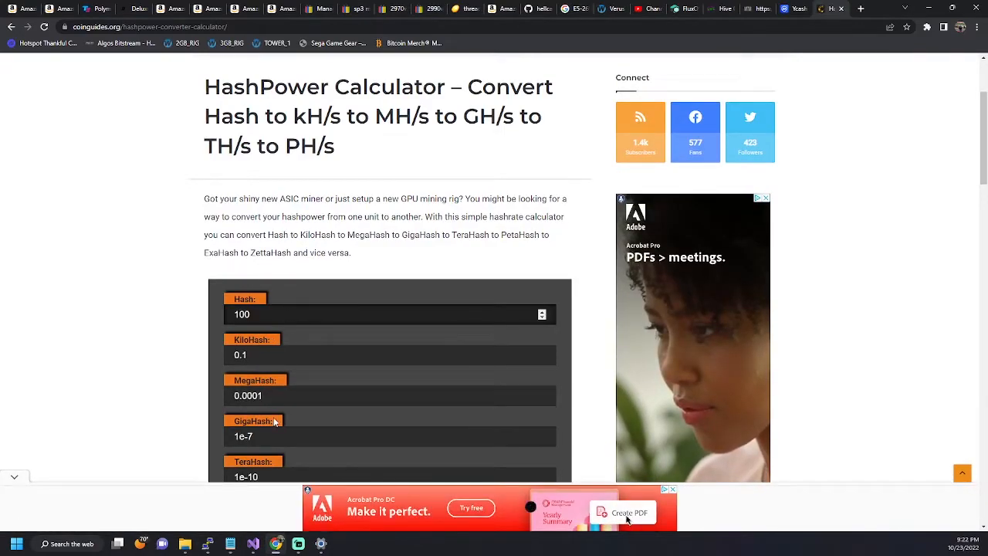
Copy the calculator's MegaHash value of 0.0001 into the Zerg-equihash144 rig coin's primary hashrate, leaving the WTM override endpoint empty.
left_click_drag(270, 395, 211, 394)
key("ctrl+c")
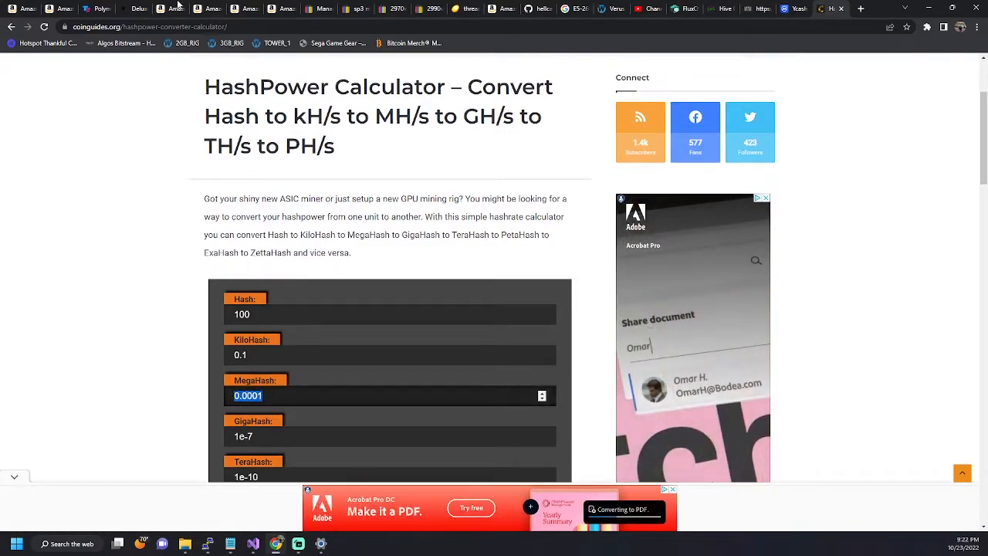
left_click(727, 6)
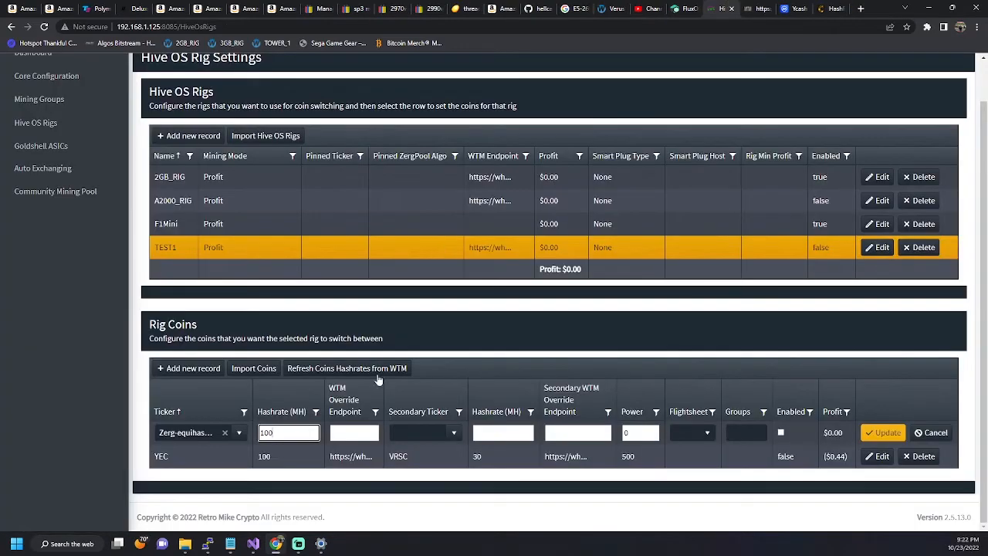
left_click_drag(287, 434, 242, 441)
key("ctrl+v")
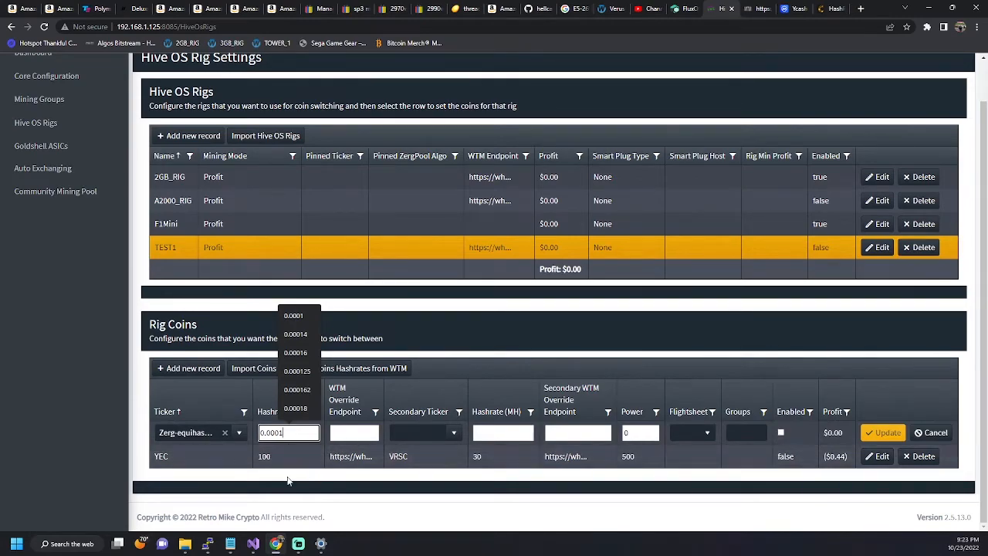
left_click(359, 430)
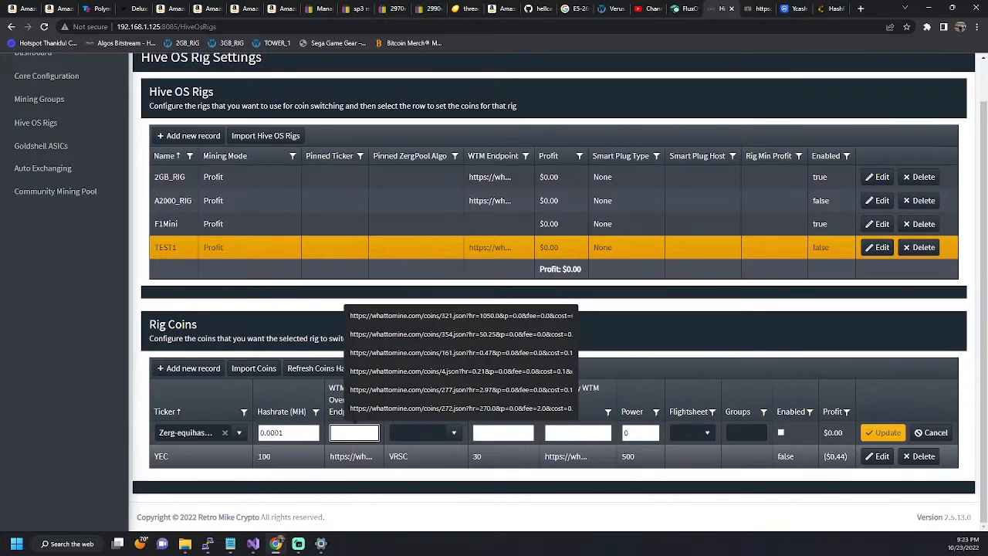
left_click(362, 476)
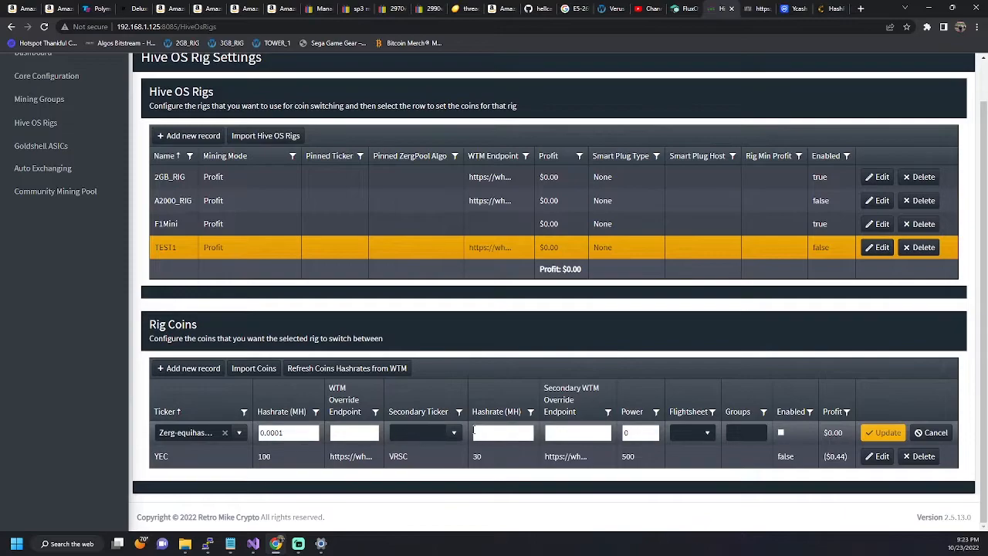
Set the Zerg-equihash144 rig coin's secondary ticker to Zerg-verushash with a secondary hashrate of 6 MH.
left_click(446, 433)
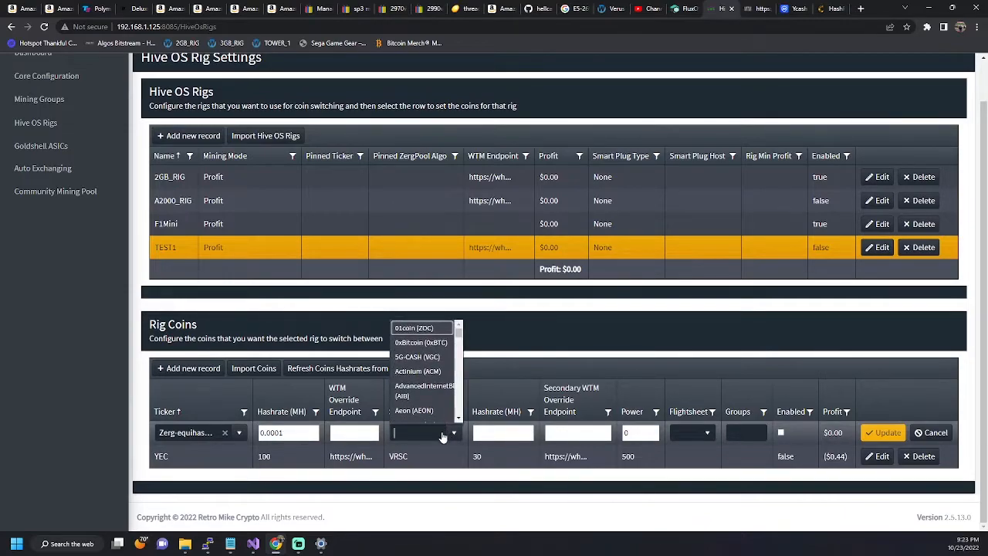
type("zerg-verus")
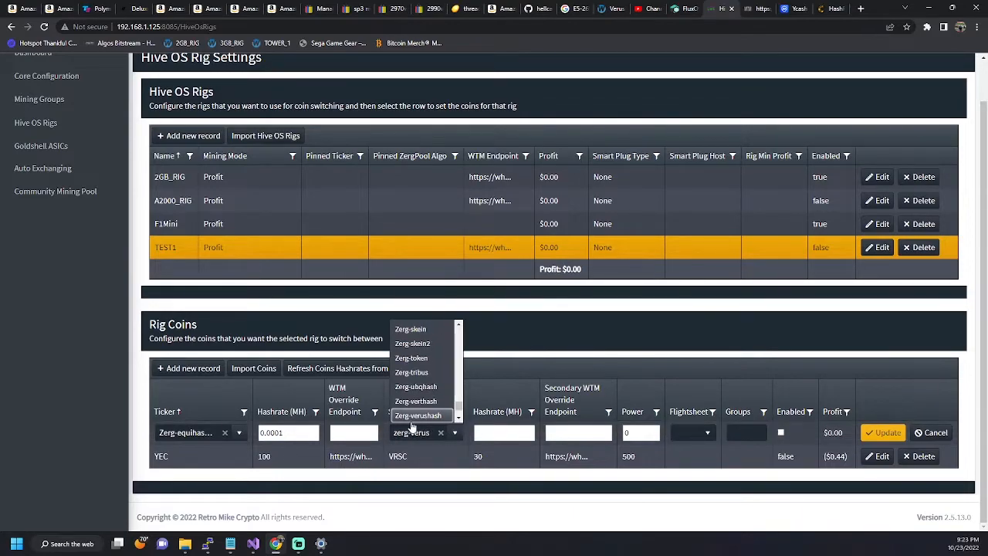
left_click(423, 415)
left_click(508, 432)
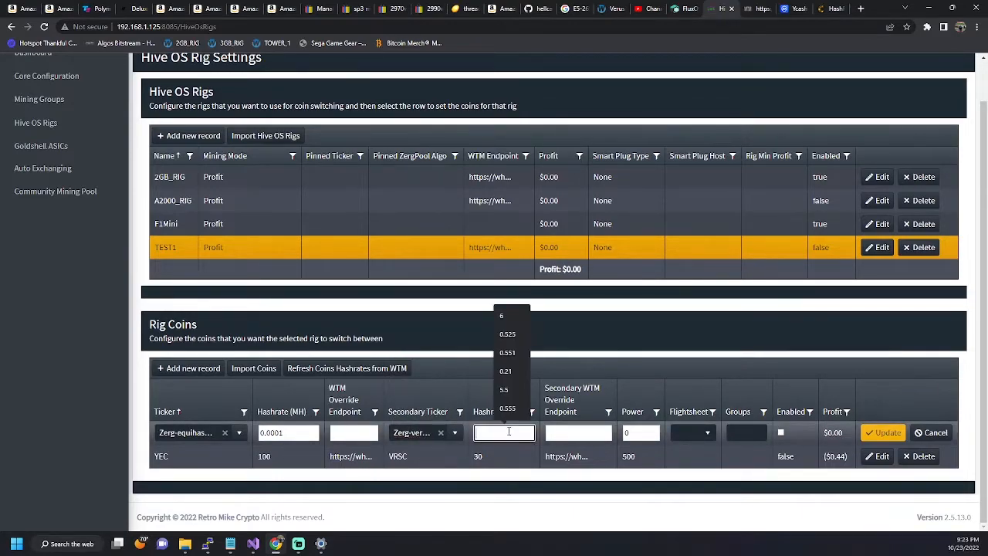
type("6")
key("Tab")
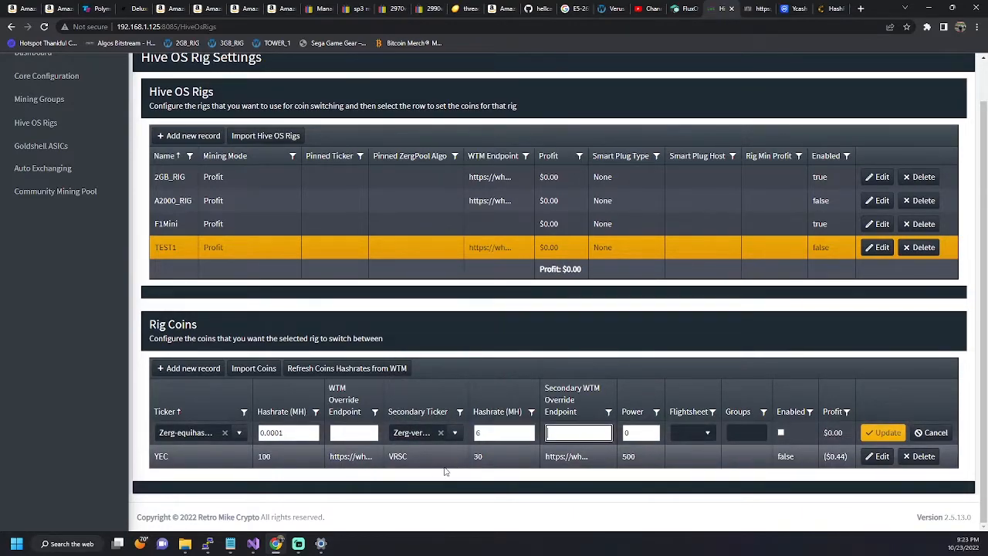
left_click(633, 433)
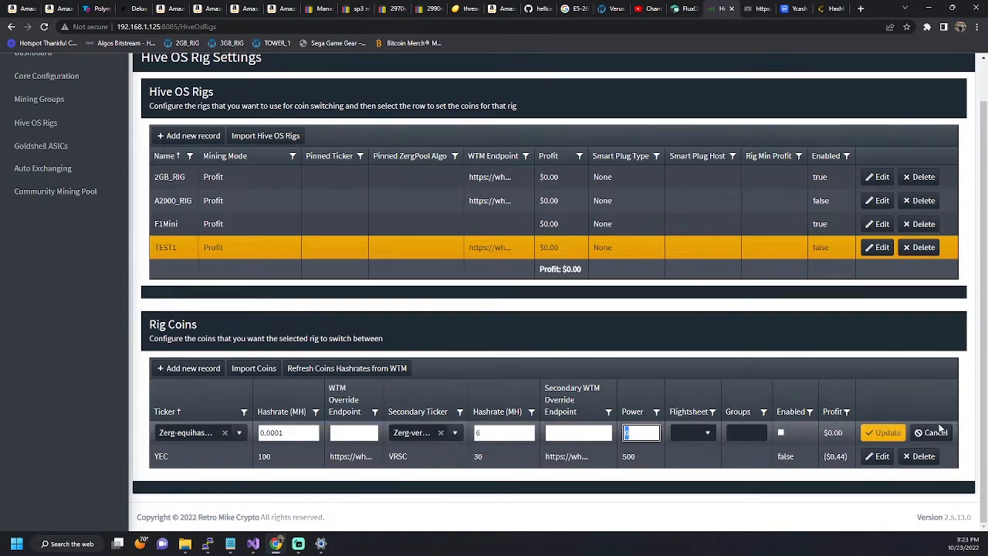
Search the new rig coin's primary ticker options for "prohash" and look through the Prohashing algorithms.
left_click(238, 432)
type("prohas")
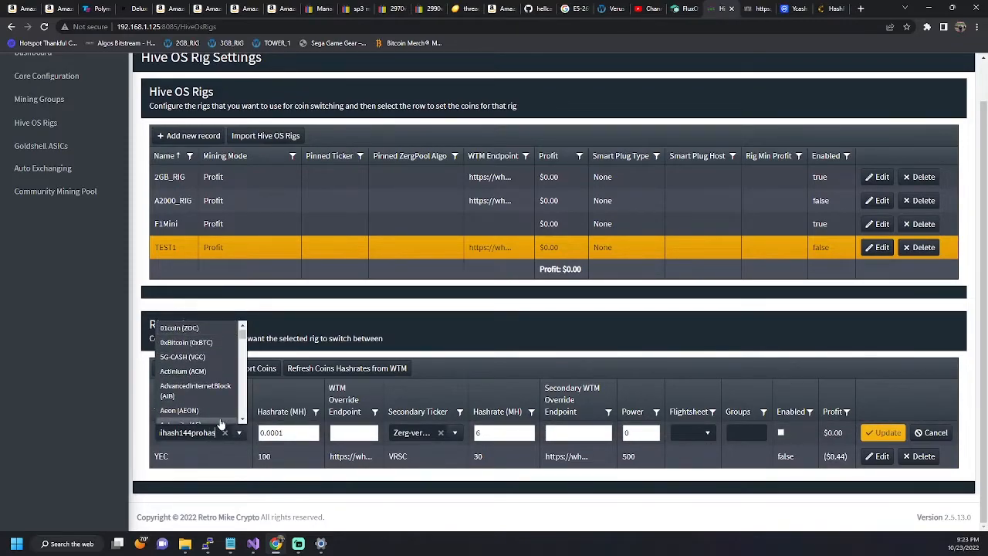
key("ctrl+a")
type("pro")
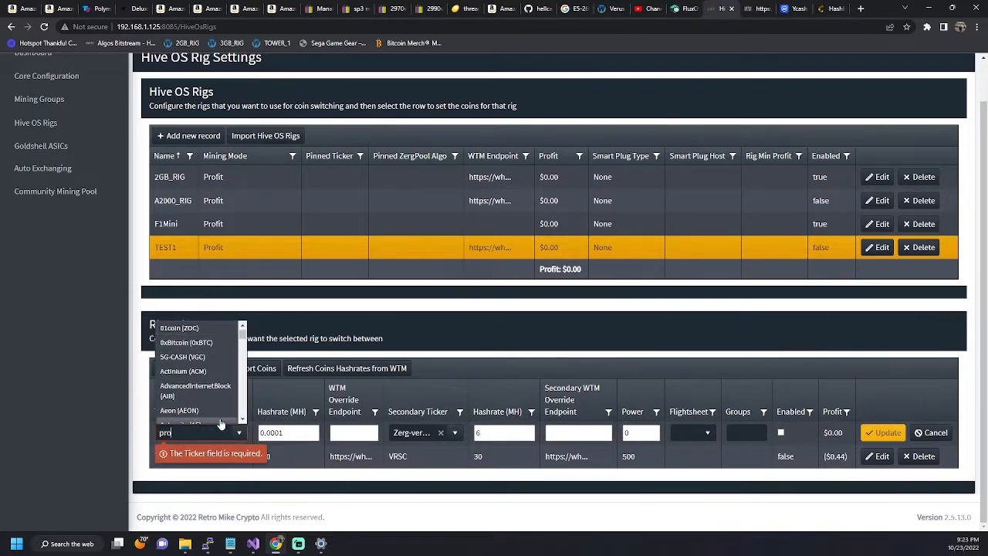
type("hash")
scroll(190, 371, "down", 3)
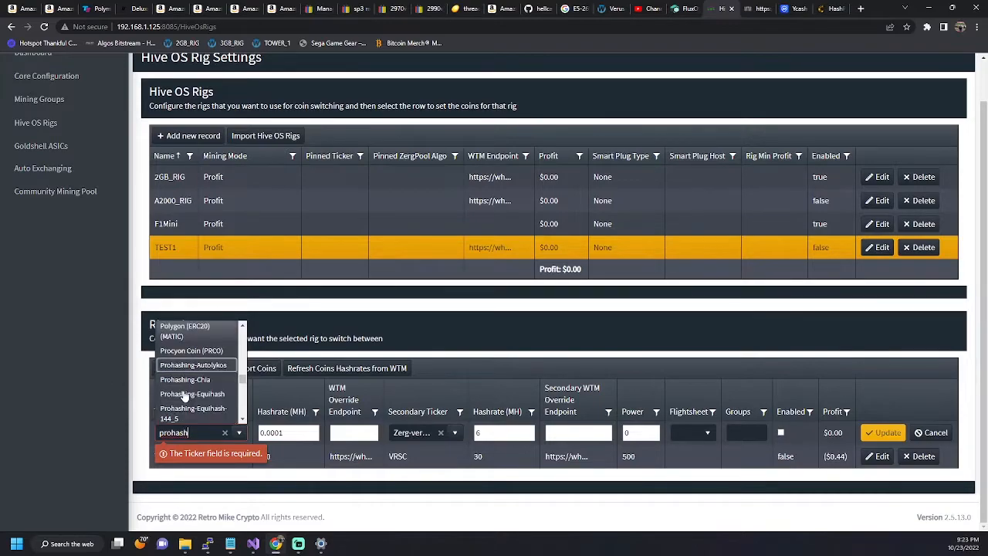
scroll(189, 370, "down", 6)
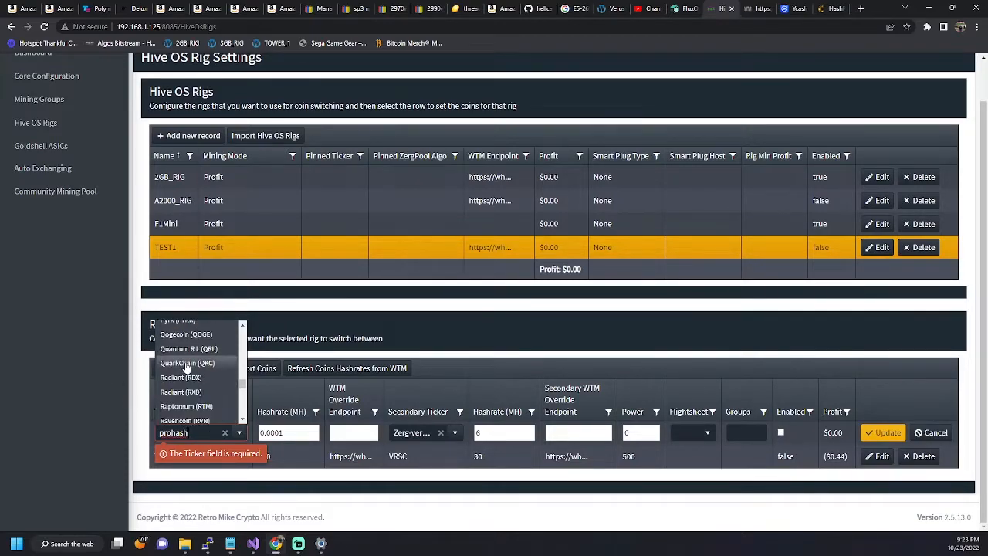
scroll(205, 384, "up", 5)
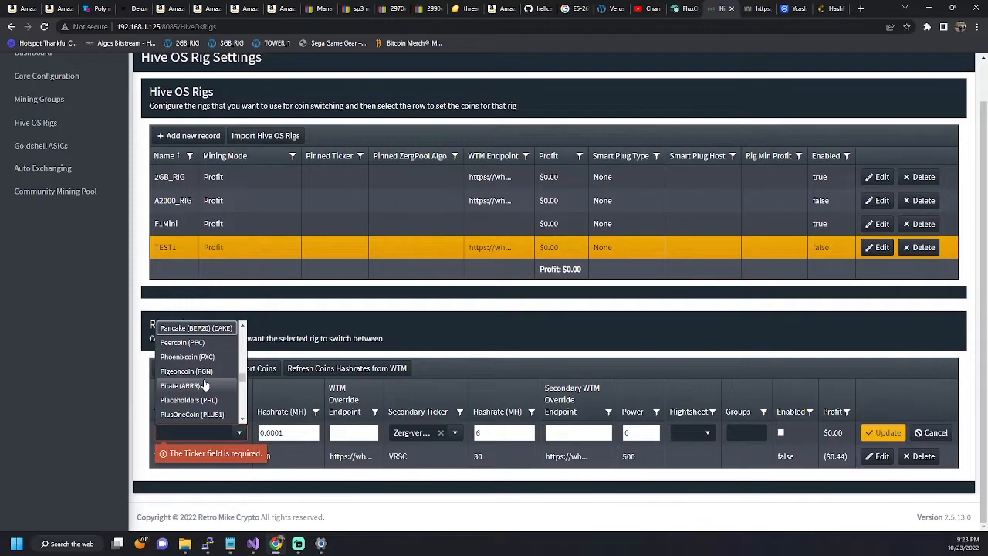
Search the primary ticker options for "mining", look through the MiningDutch algorithms, and clear the ticker search text.
type("mining")
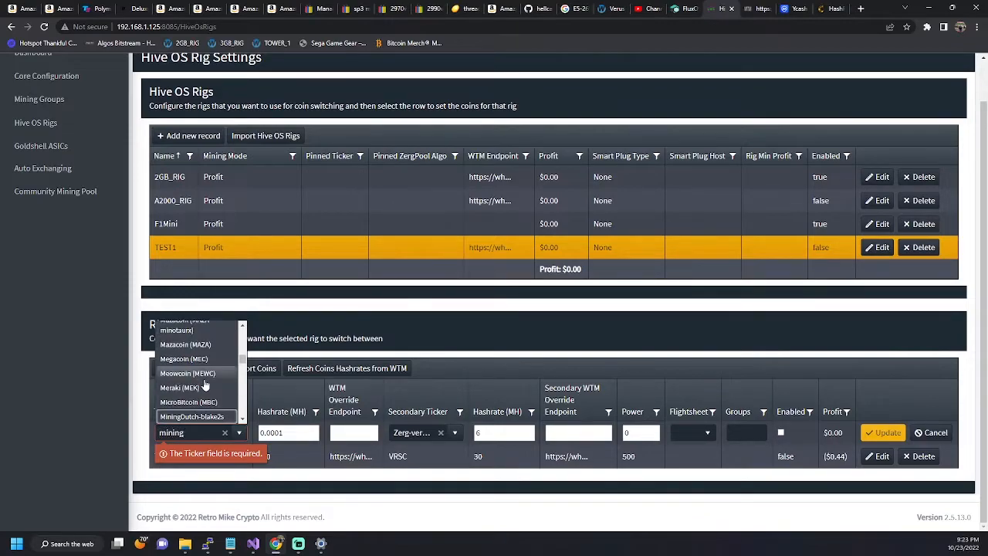
scroll(186, 384, "down", 3)
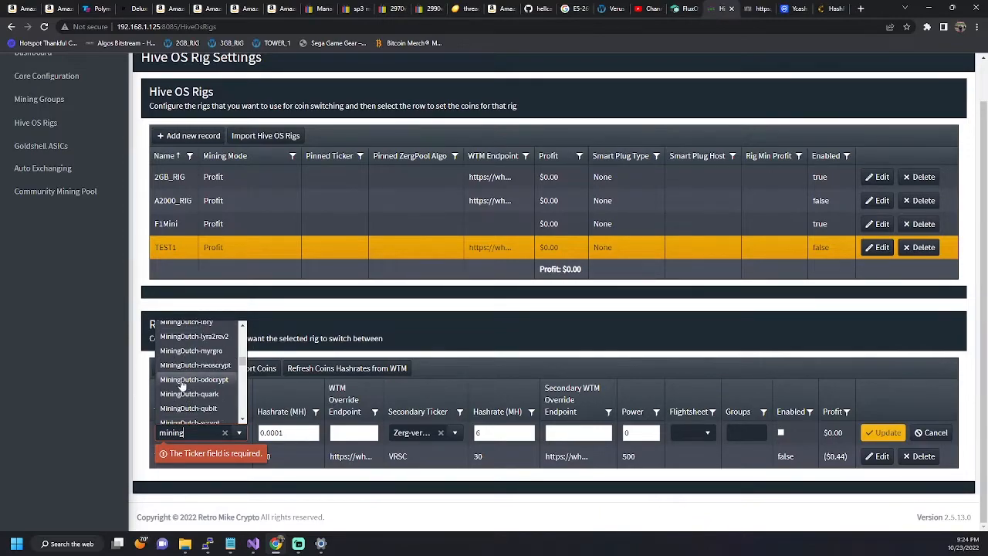
scroll(185, 397, "down", 3)
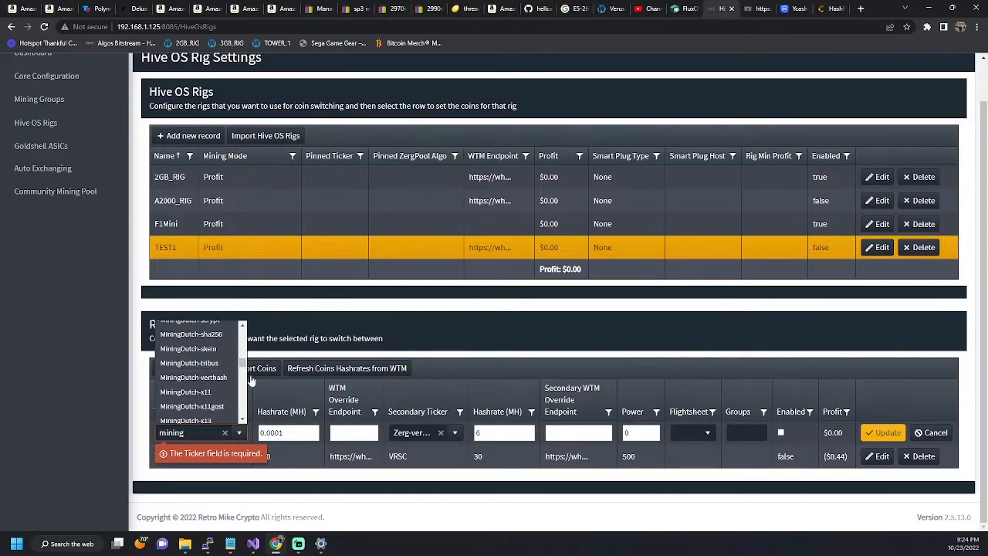
left_click(529, 360)
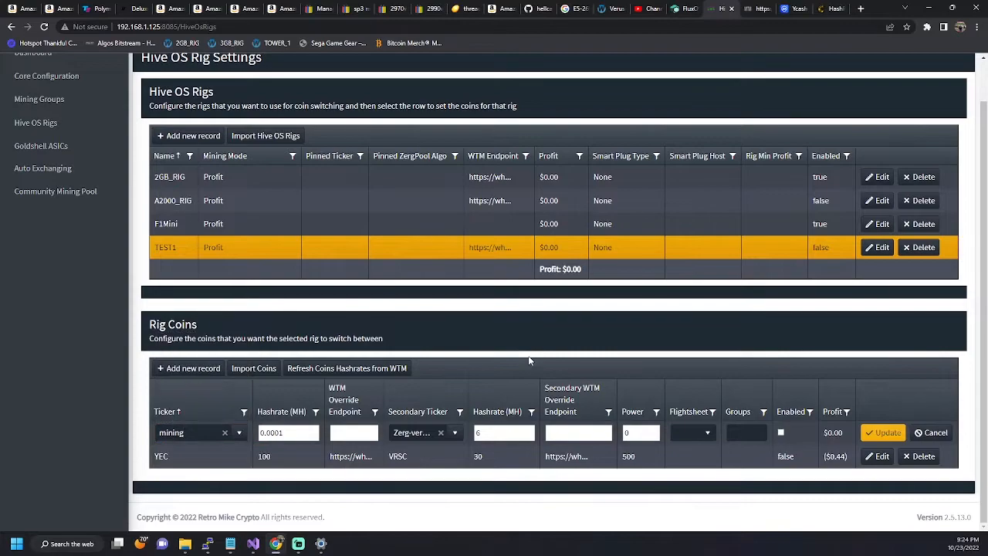
left_click(224, 433)
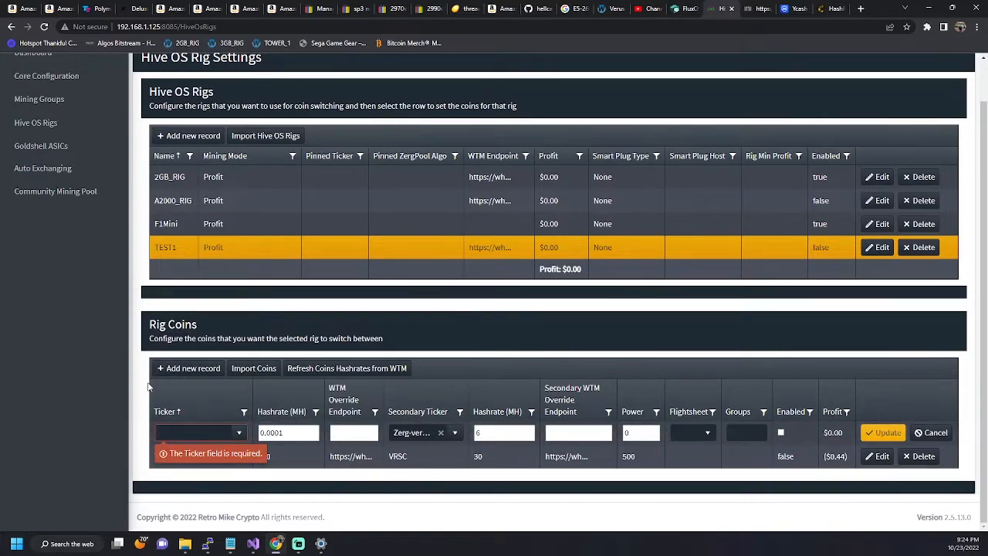
Discard the unsaved rig coin and open the Goldshell ASIC settings to view the rig coins of Goldshell-CKBox.
left_click(931, 432)
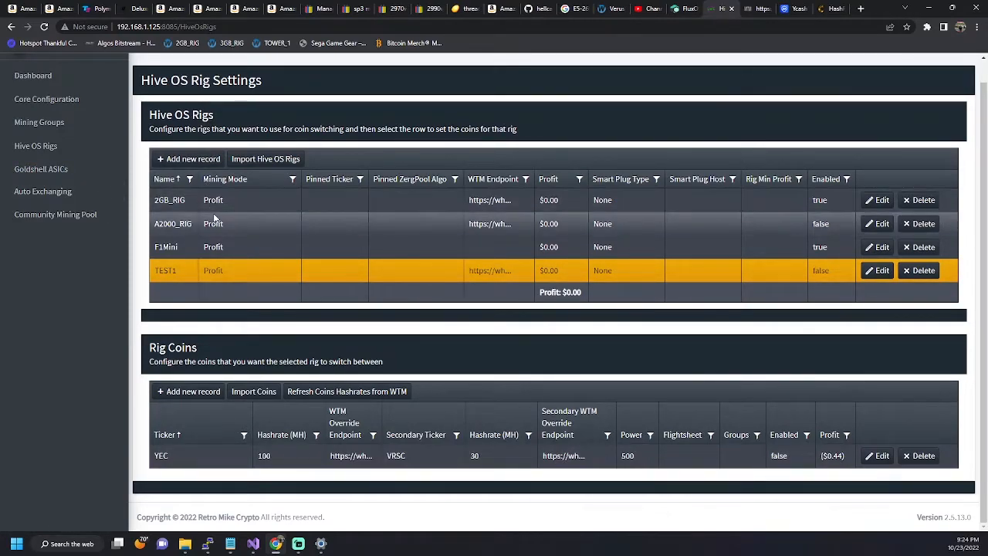
left_click(20, 199)
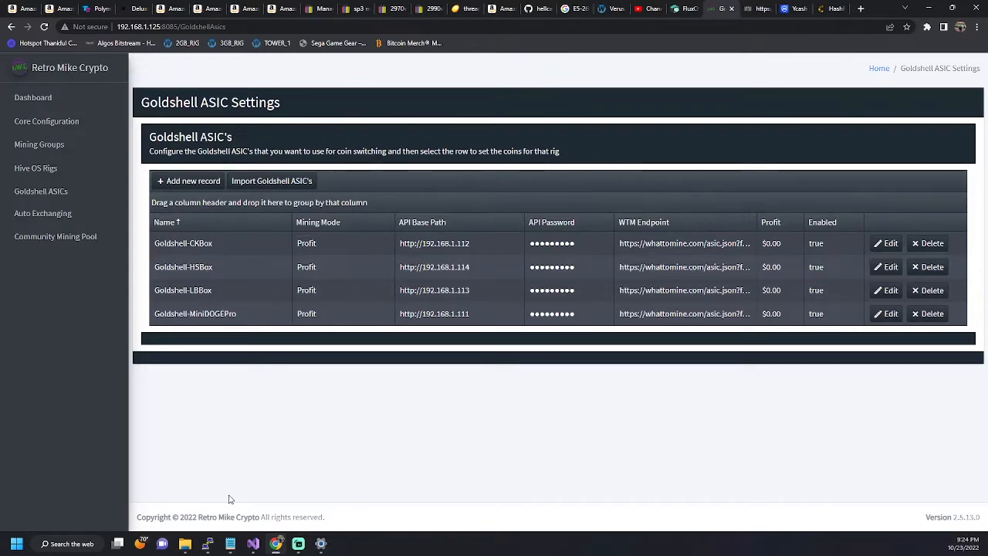
left_click(191, 250)
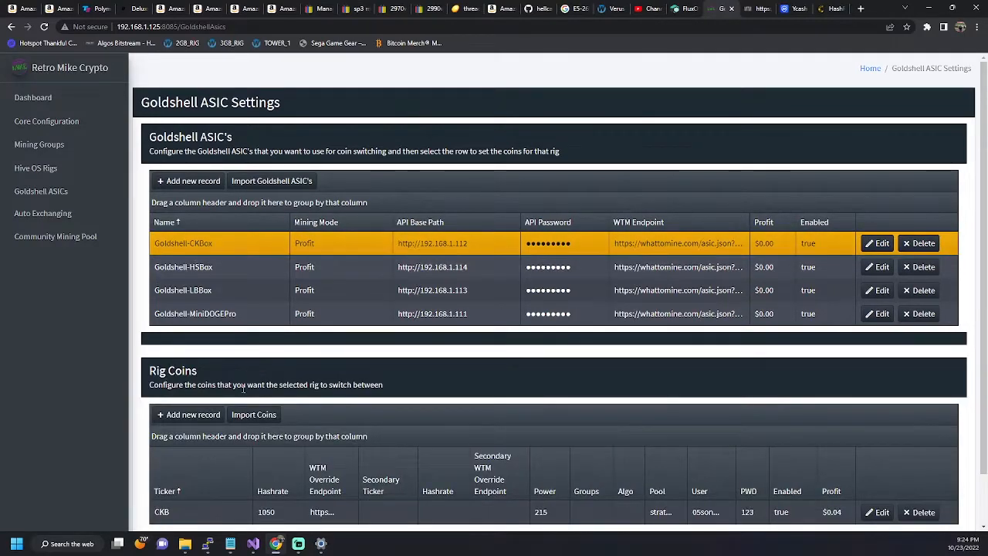
scroll(230, 402, "down", 2)
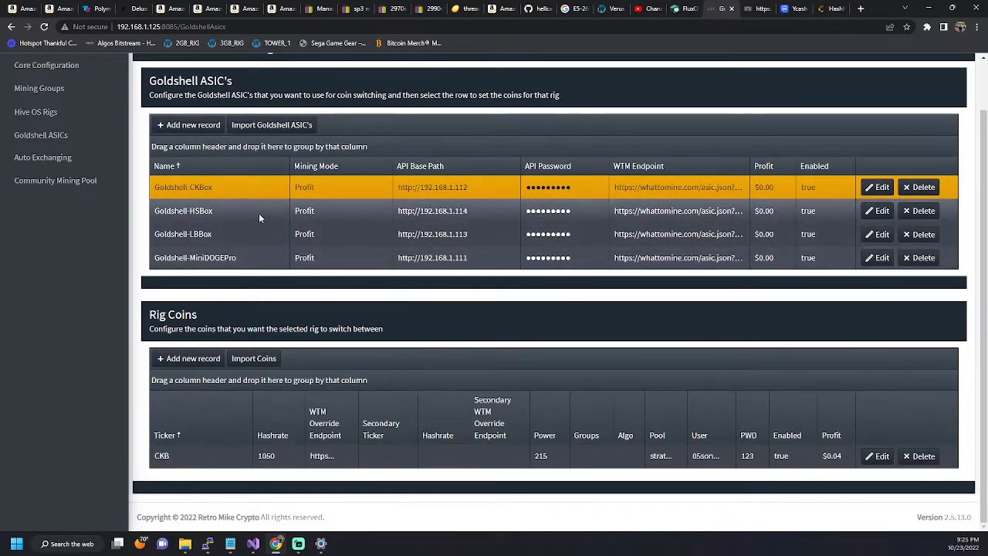
Examine the Goldshell-LBBox rig coins, comparing the profit of LBC, MiningDutch-lbry and Zerg-lbry.
left_click(220, 241)
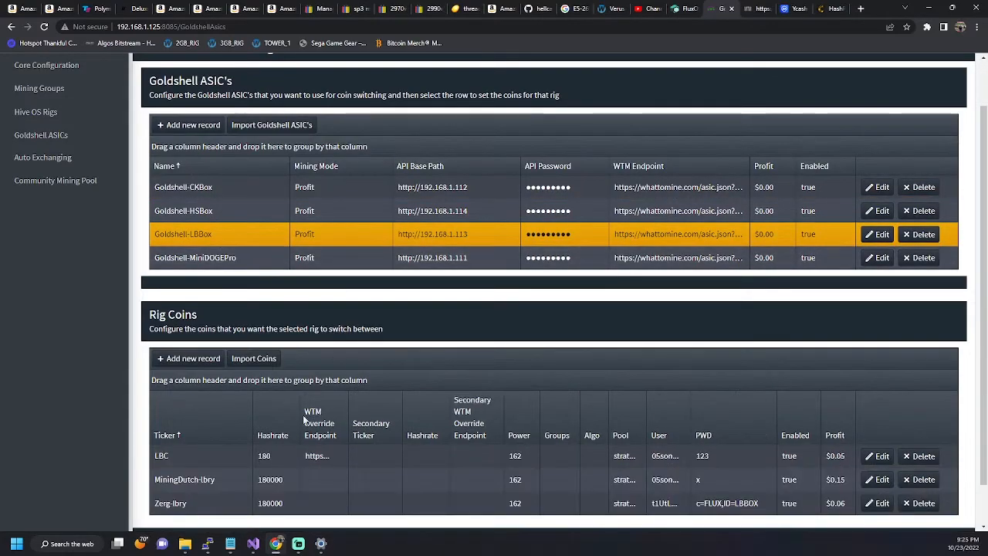
scroll(231, 455, "down", 1)
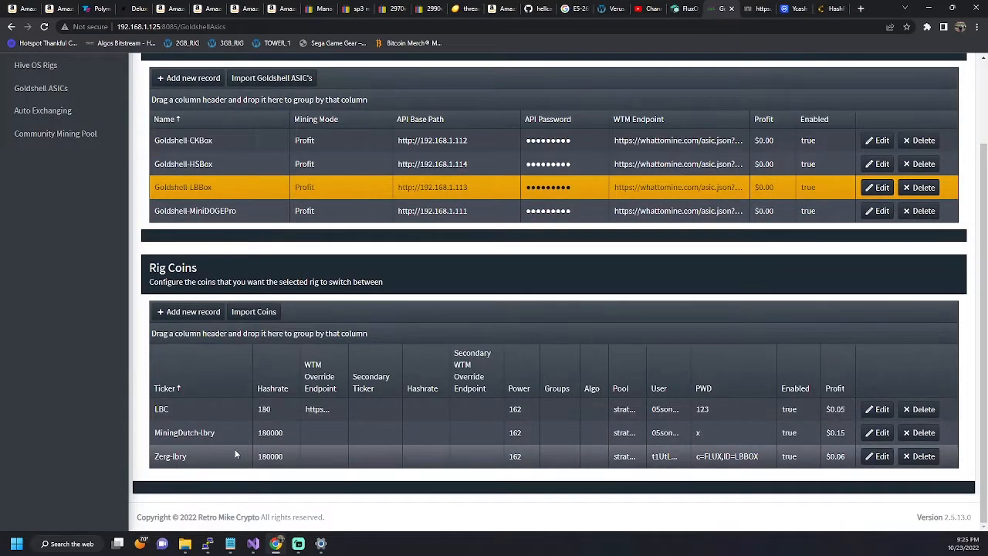
scroll(219, 467, "up", 1)
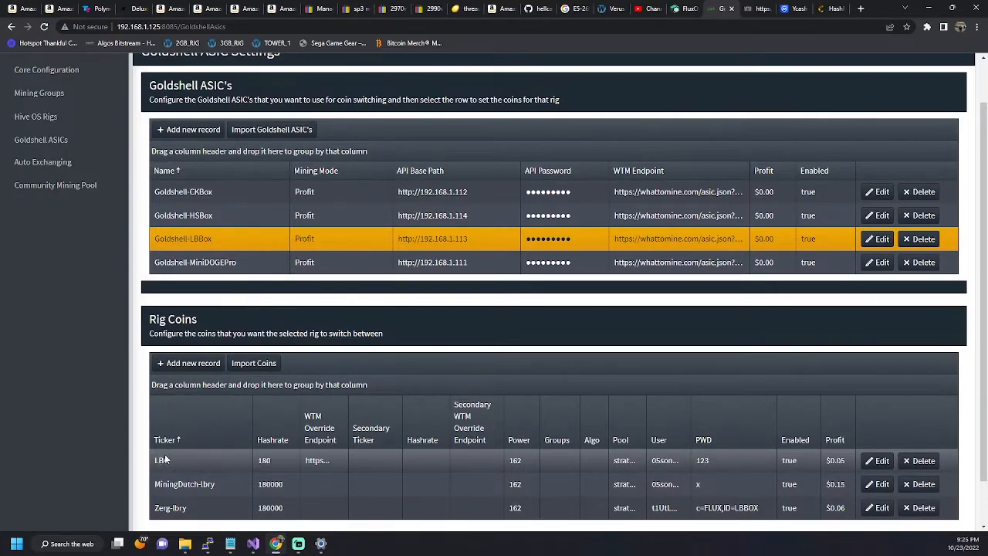
scroll(193, 458, "down", 1)
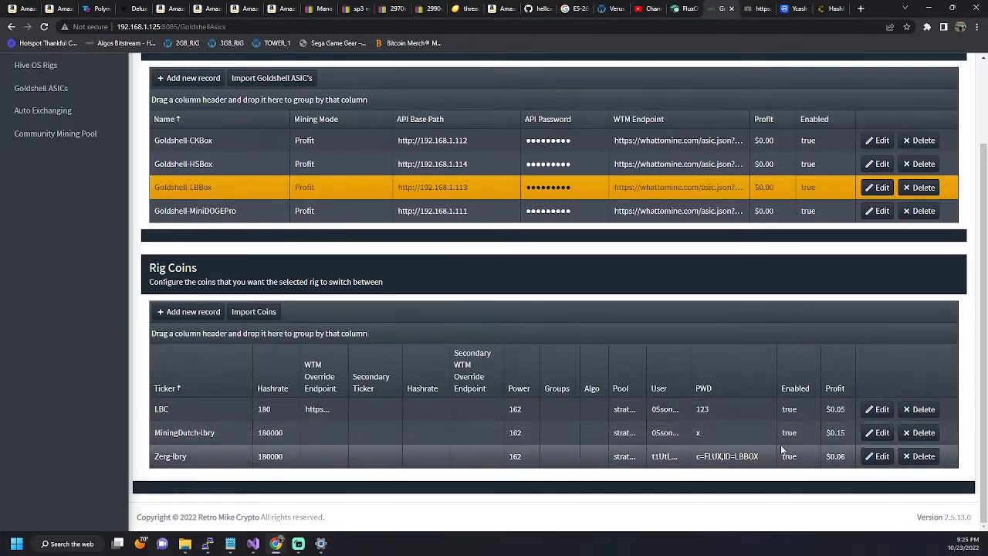
left_click_drag(841, 433, 534, 429)
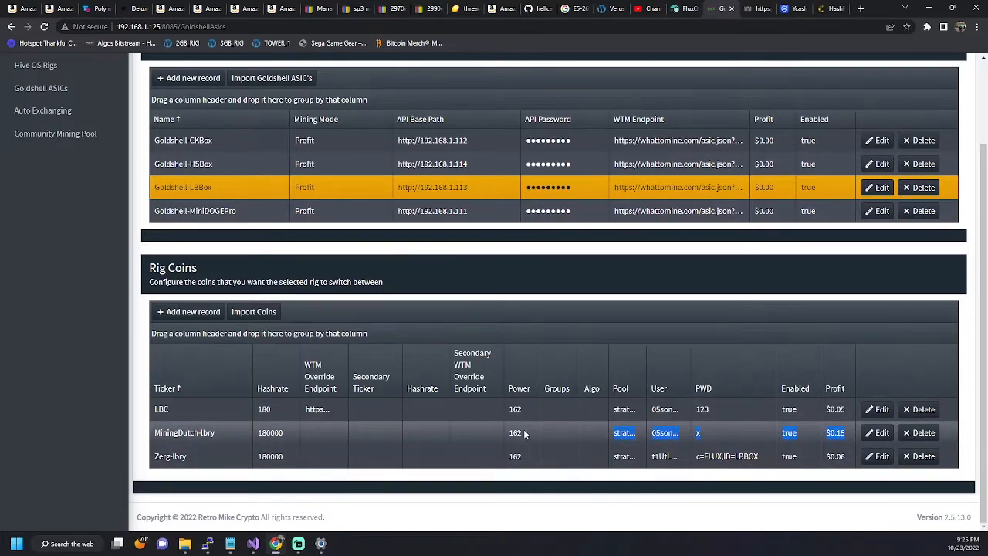
left_click_drag(266, 432, 153, 433)
left_click(523, 516)
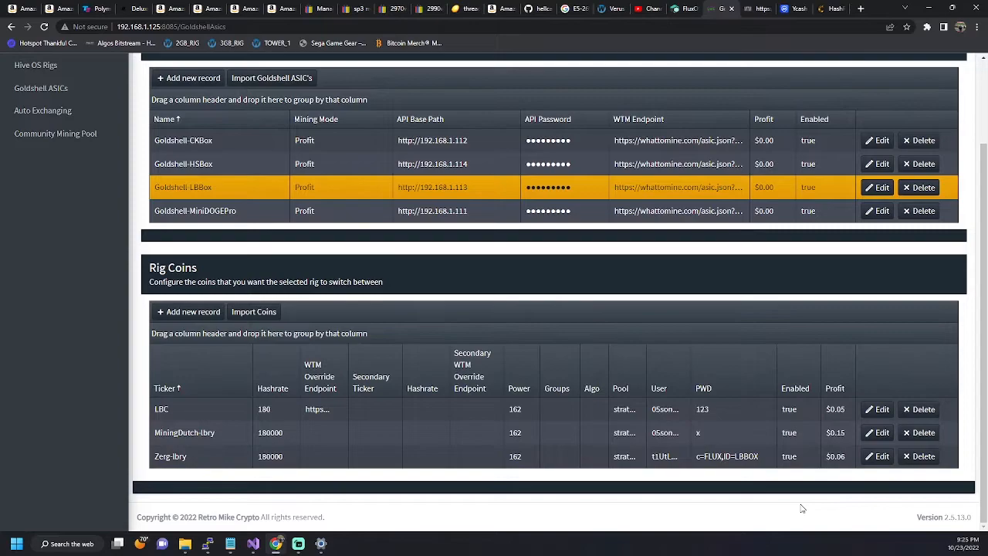
double_click(820, 409)
double_click(824, 455)
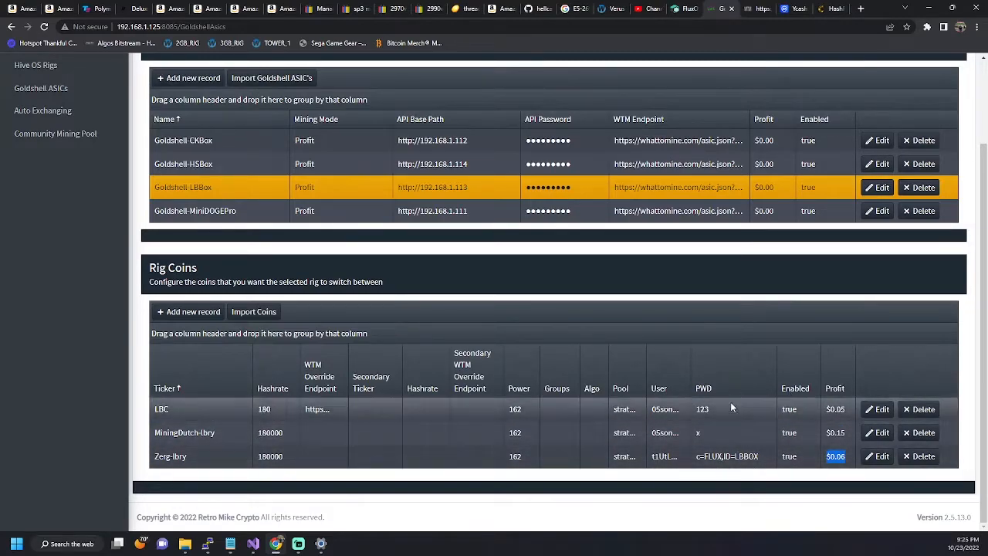
left_click(845, 438)
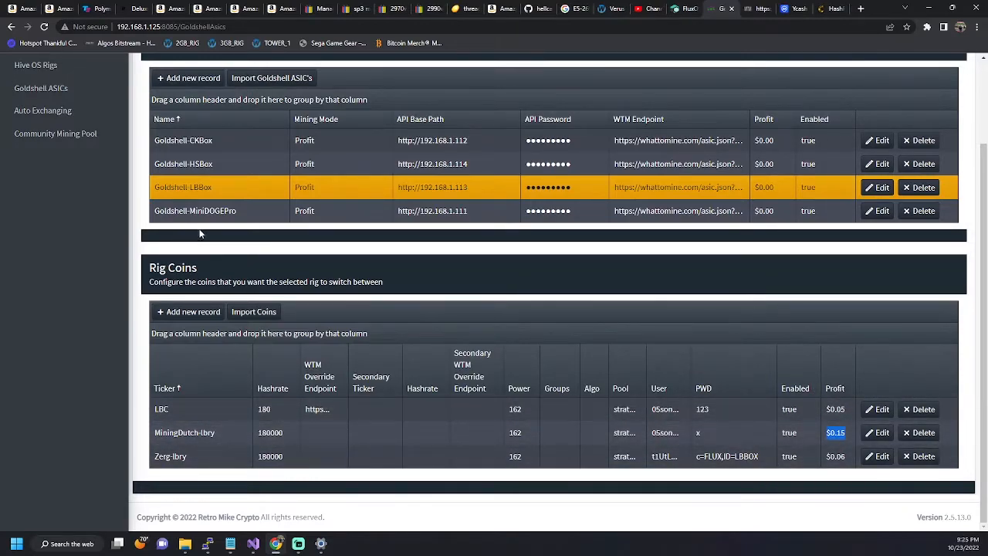
Examine the Goldshell-MiniDOGEPro rig coins, checking the LTC coin's hashrate, DOGE secondary ticker and profit.
left_click(252, 210)
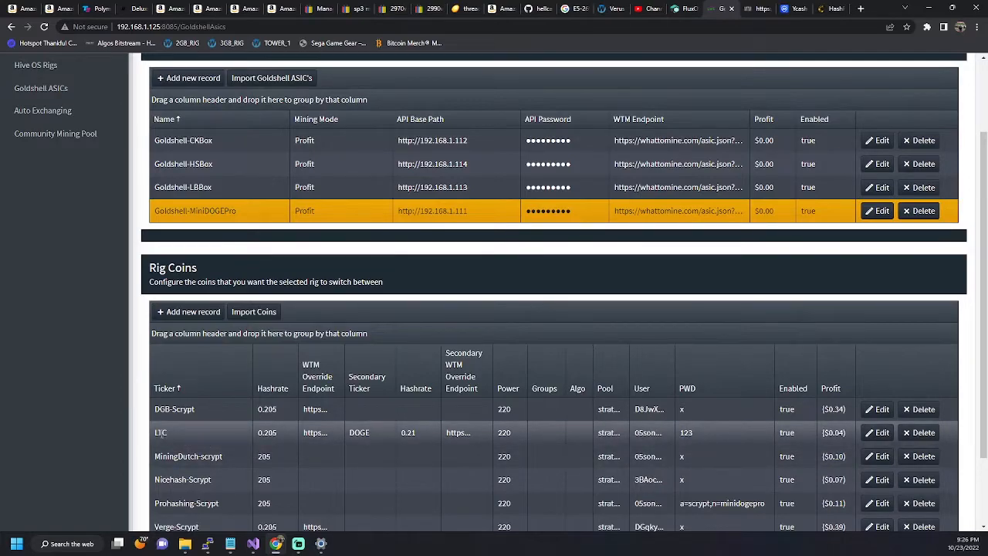
left_click_drag(280, 434, 257, 433)
double_click(165, 433)
left_click_drag(848, 432, 820, 437)
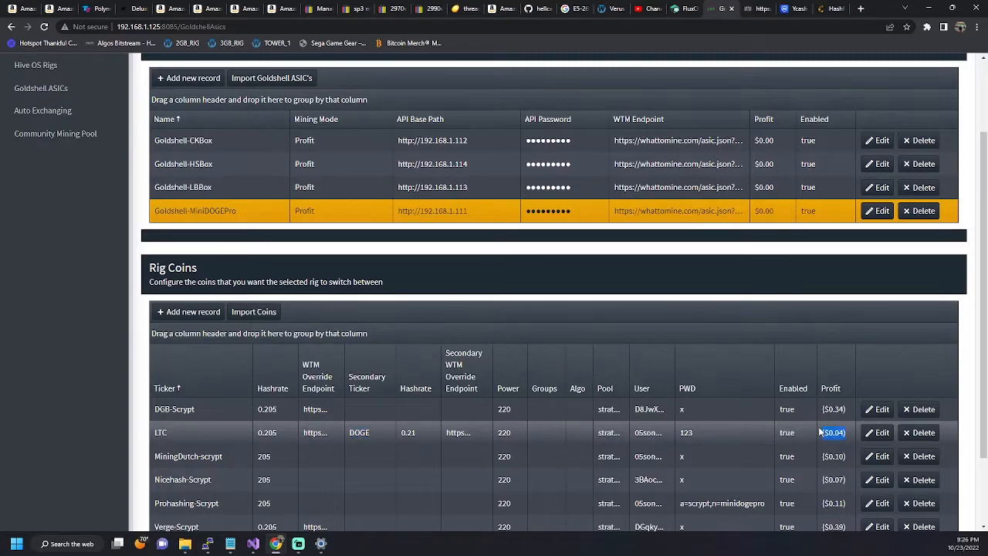
scroll(820, 437, "down", 2)
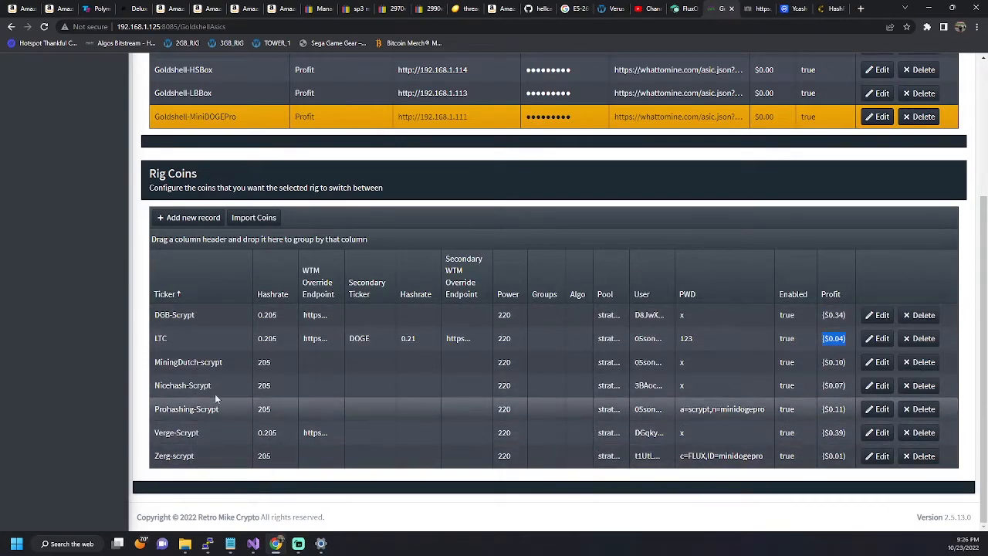
View the rig coins of Goldshell-HSBox and Goldshell-CKBox, checking the pool of the CKB coin.
scroll(205, 417, "up", 3)
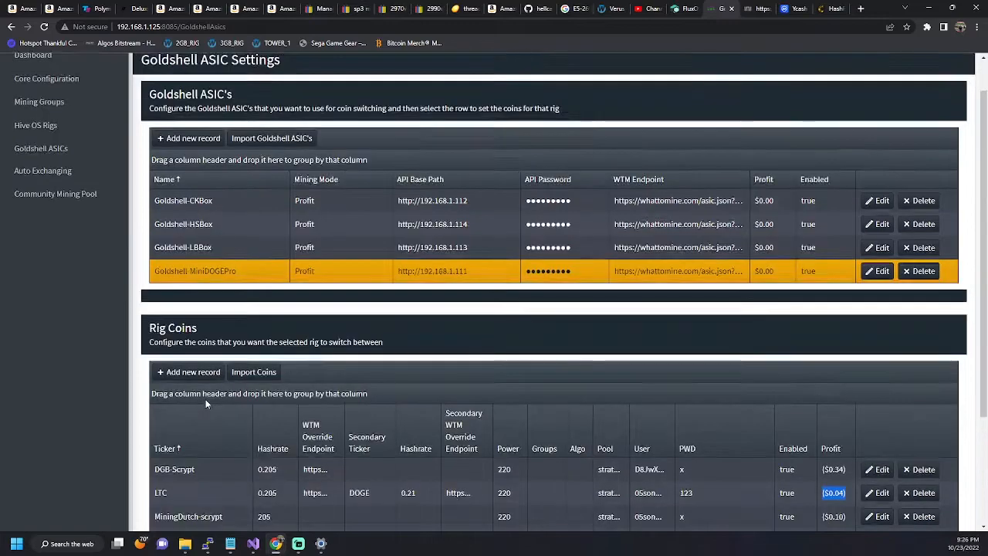
scroll(205, 399, "up", 1)
left_click(199, 267)
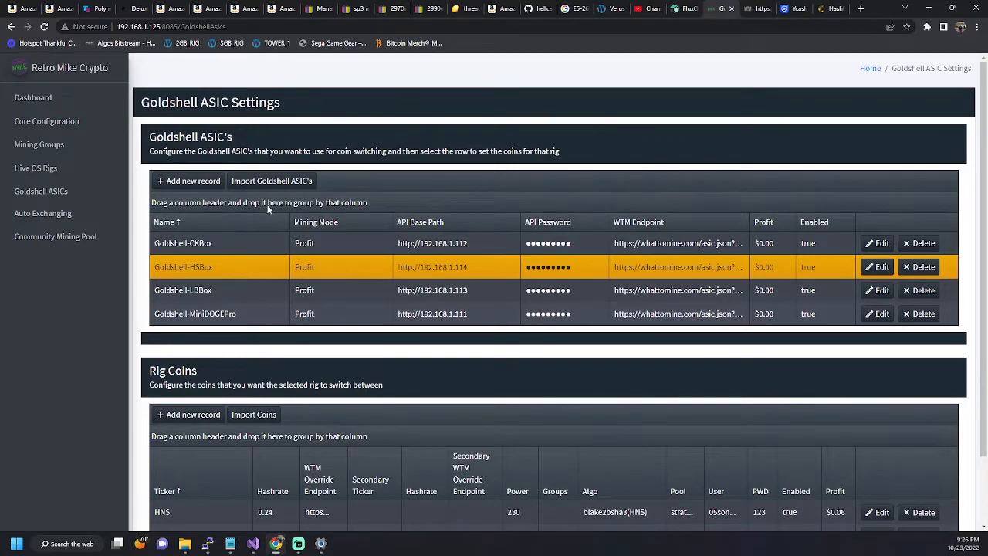
left_click(243, 245)
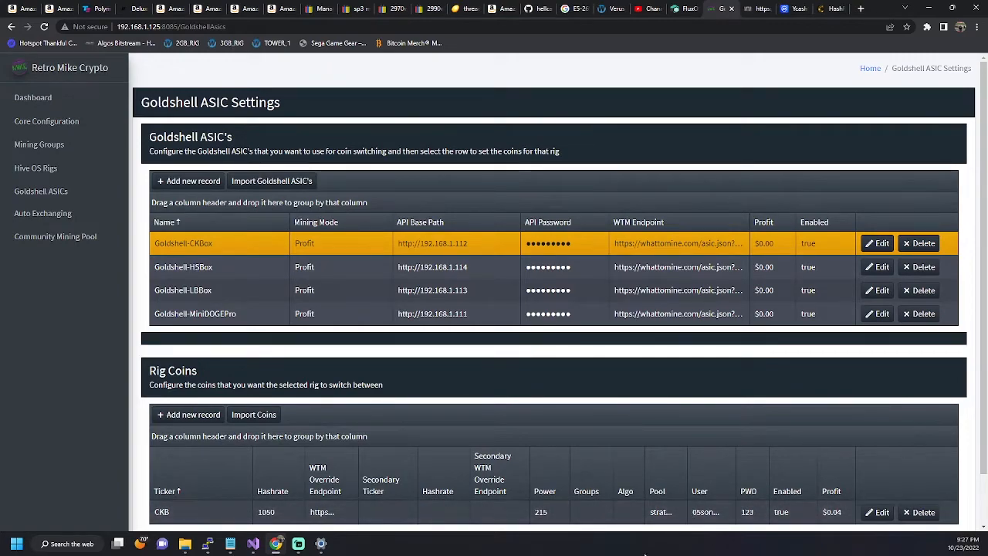
double_click(666, 513)
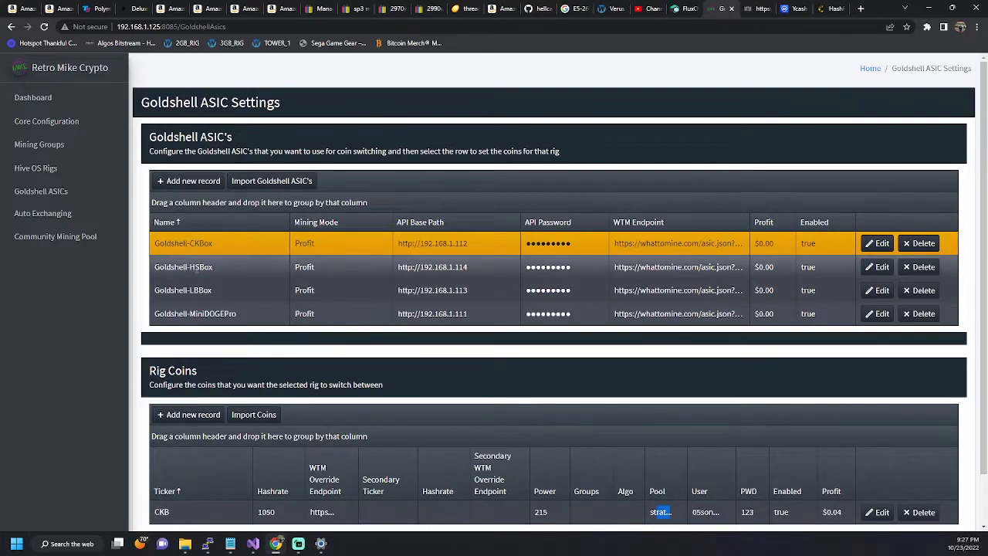
Examine the Goldshell-HSBox rig coins, comparing the algorithm settings of the HNS and SC coins.
left_click(197, 266)
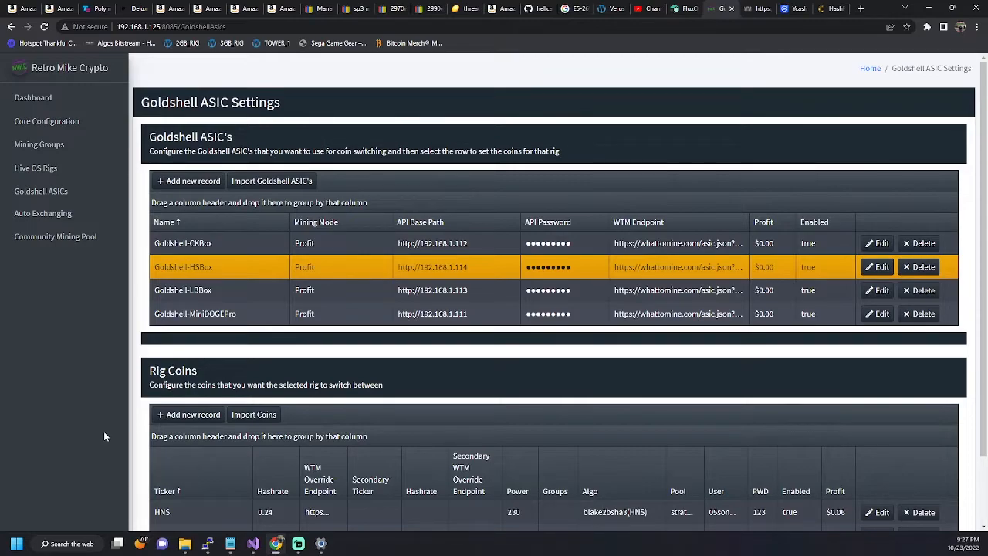
scroll(139, 436, "down", 2)
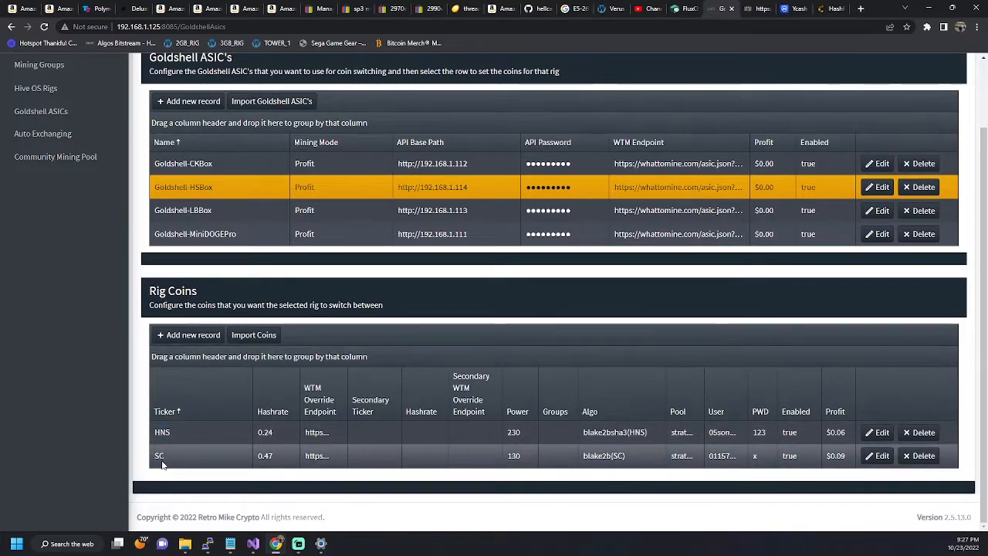
left_click_drag(625, 455, 584, 455)
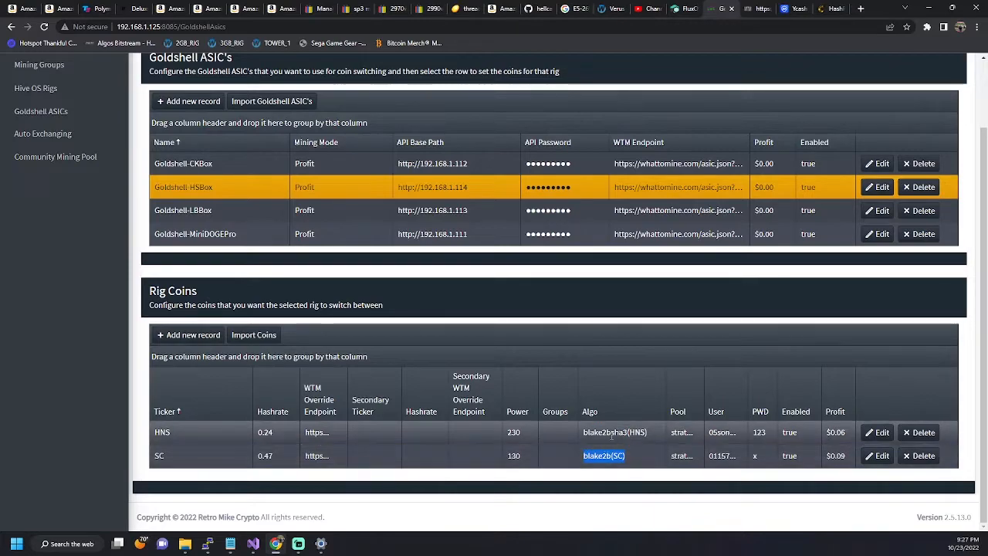
left_click_drag(649, 433, 585, 435)
left_click(585, 434)
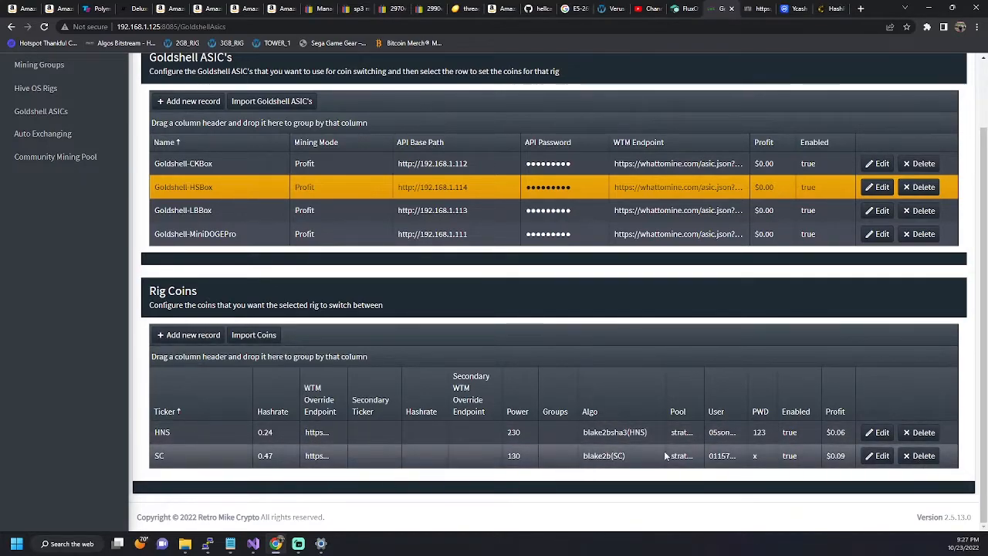
left_click_drag(653, 435, 584, 437)
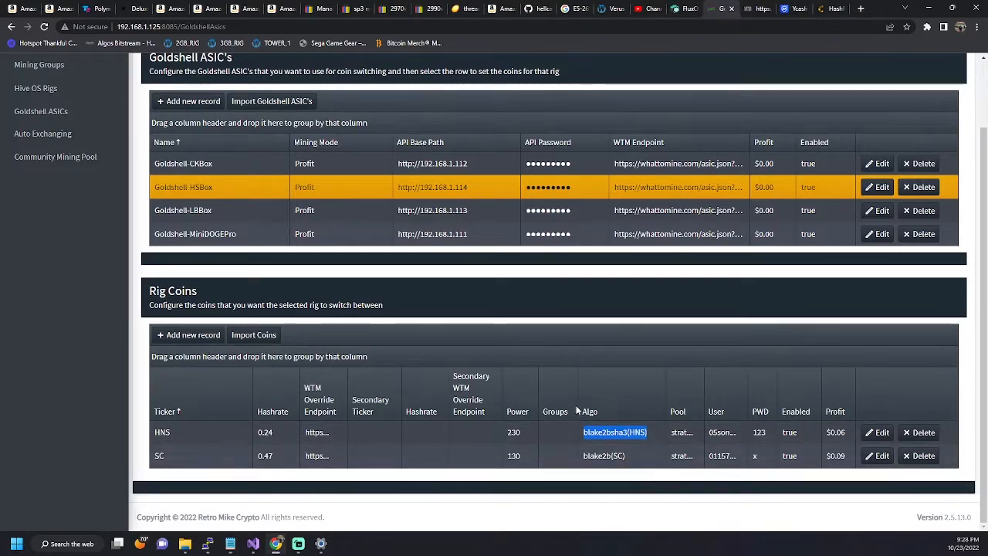
scroll(408, 395, "up", 1)
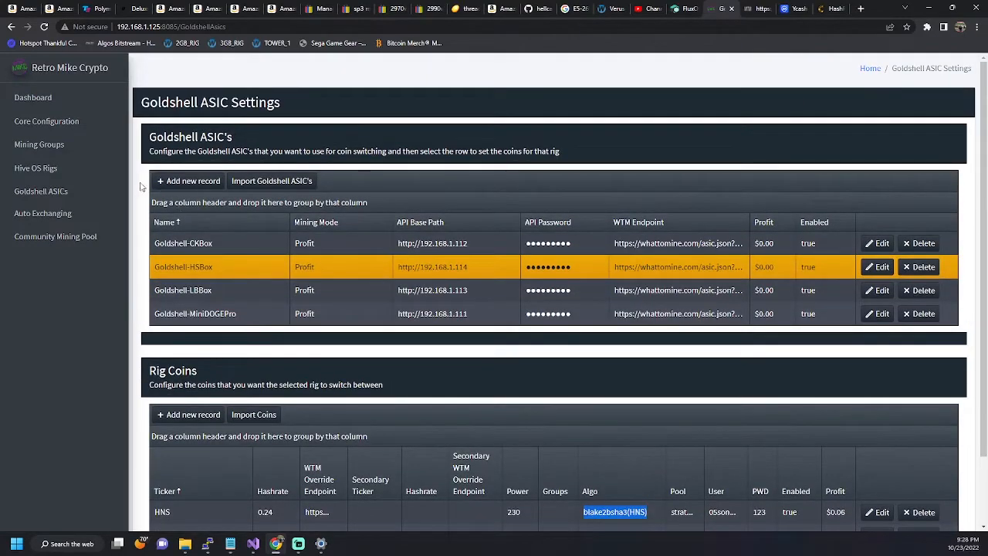
Open the auto exchanging settings and check the CoinEx exchange's destination, exclusions and balances.
left_click(45, 214)
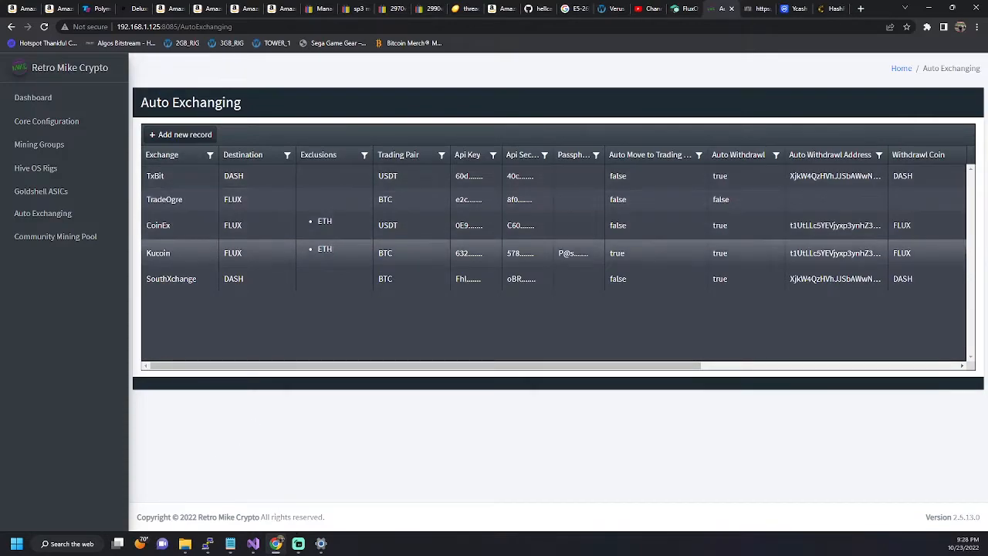
left_click(175, 233)
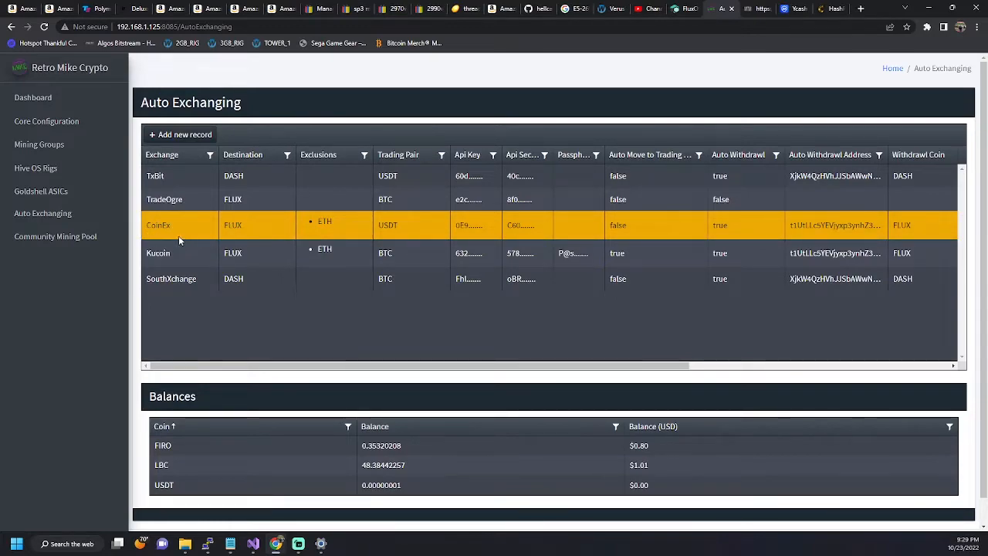
double_click(233, 224)
left_click_drag(342, 225, 318, 221)
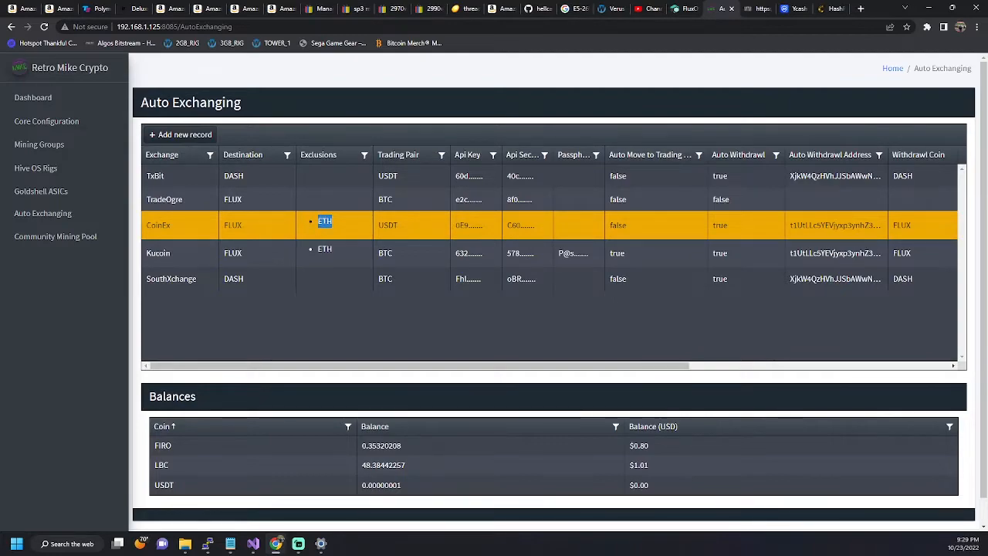
left_click(328, 223)
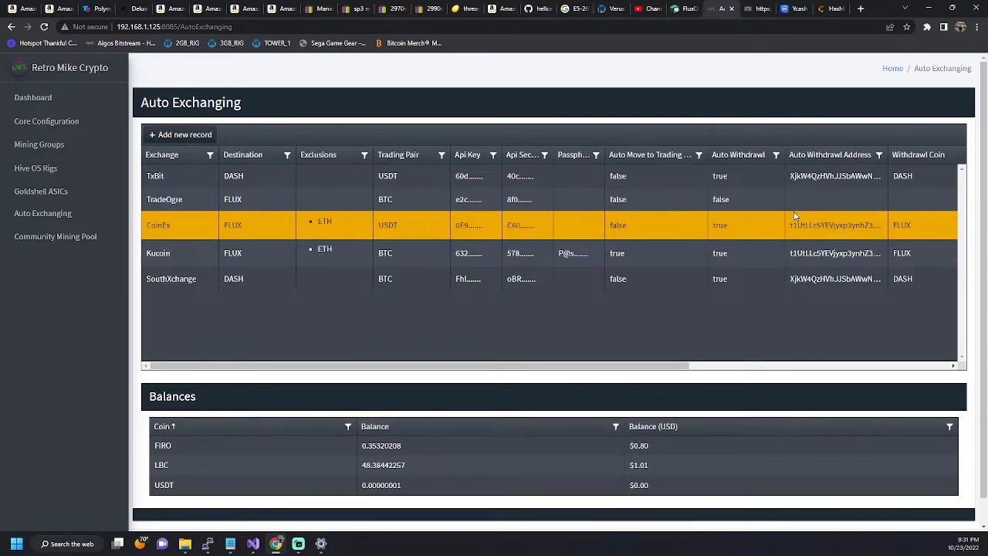
Check the CoinEx exchange's minimum auto withdrawal amount and withdrawal fee.
left_click_drag(647, 366, 919, 387)
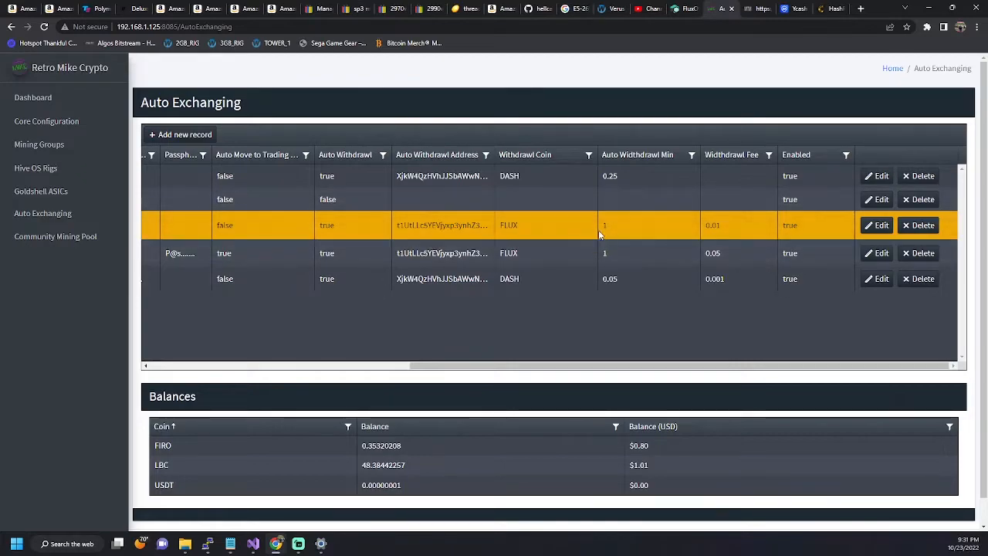
left_click_drag(602, 229, 616, 228)
left_click_drag(717, 225, 705, 228)
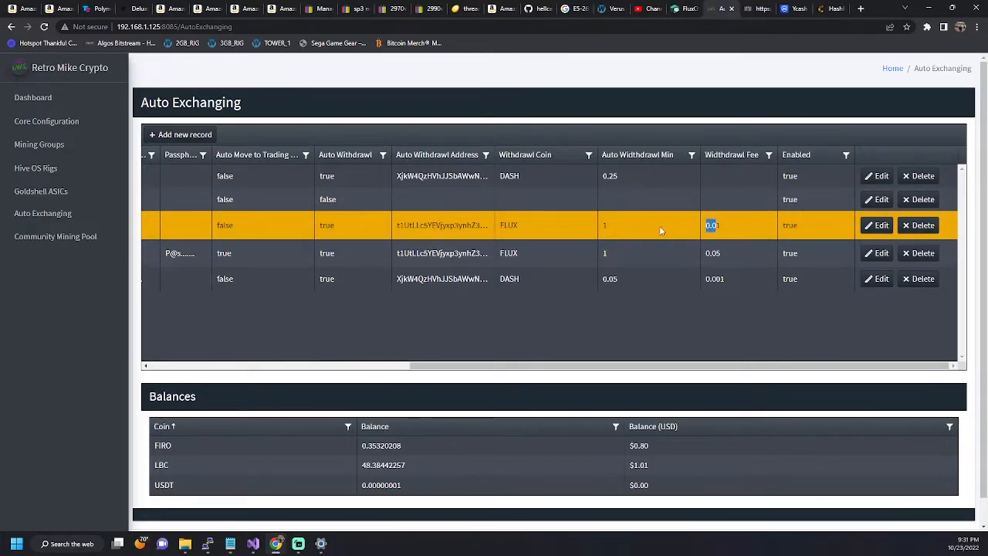
left_click_drag(602, 229, 616, 228)
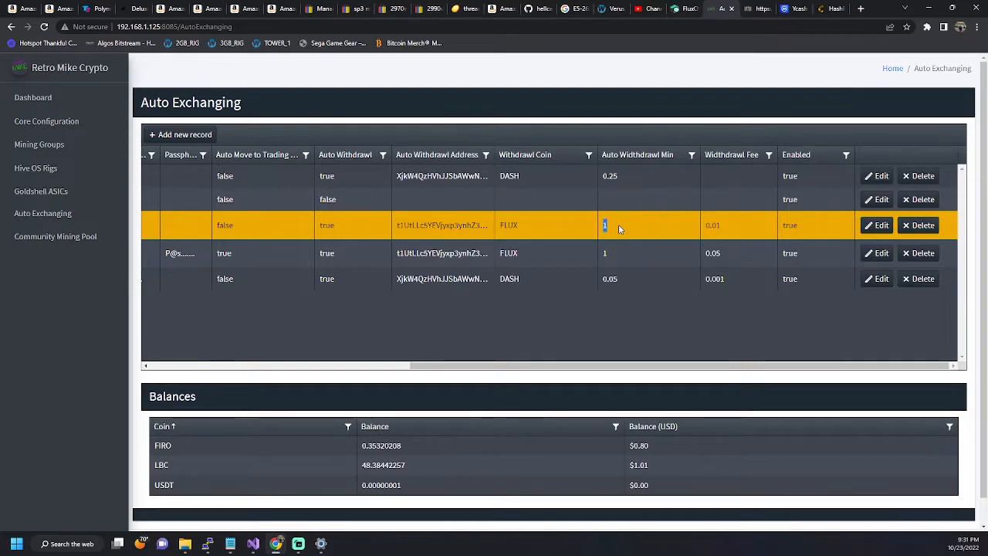
left_click_drag(721, 225, 690, 224)
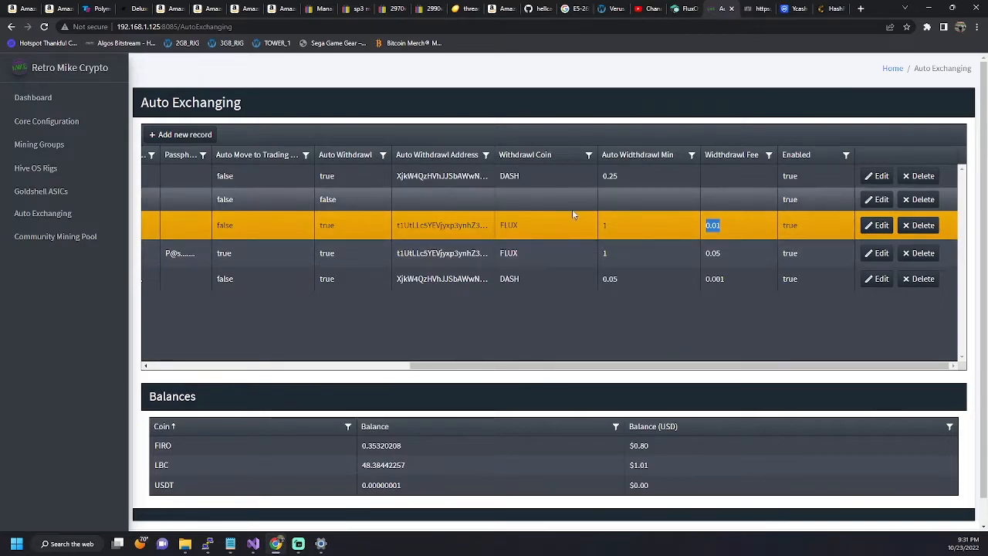
View the coin balances of the TxBit exchange.
left_click_drag(662, 373, 324, 373)
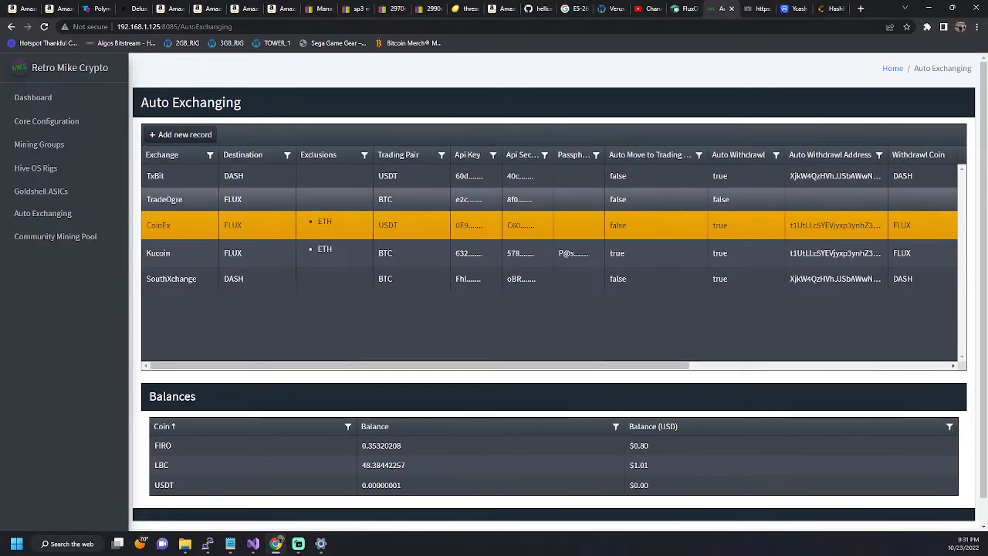
left_click(173, 186)
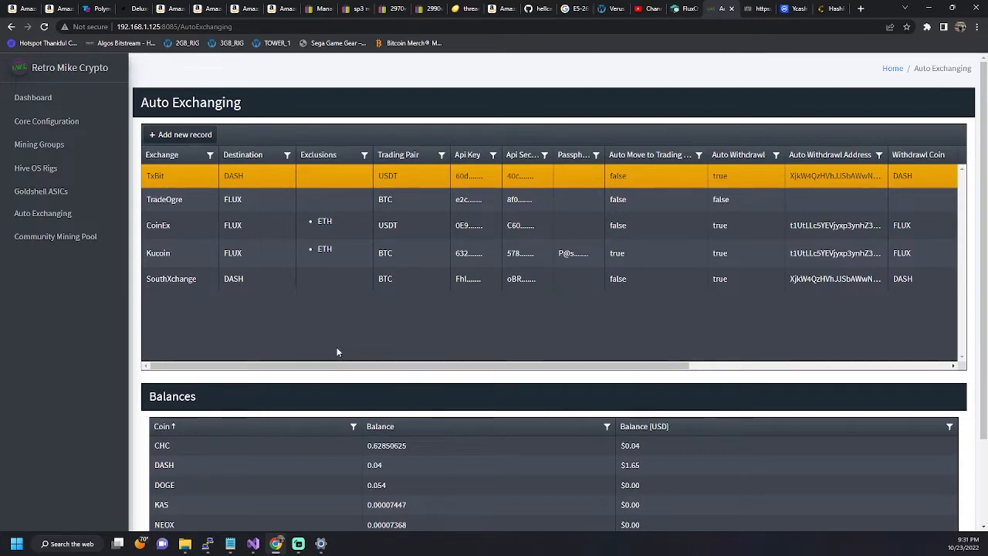
Examine the TxBit exchange's DASH balance and its USD value, and display the coin balances of the SouthXchange exchange.
scroll(301, 404, "down", 1)
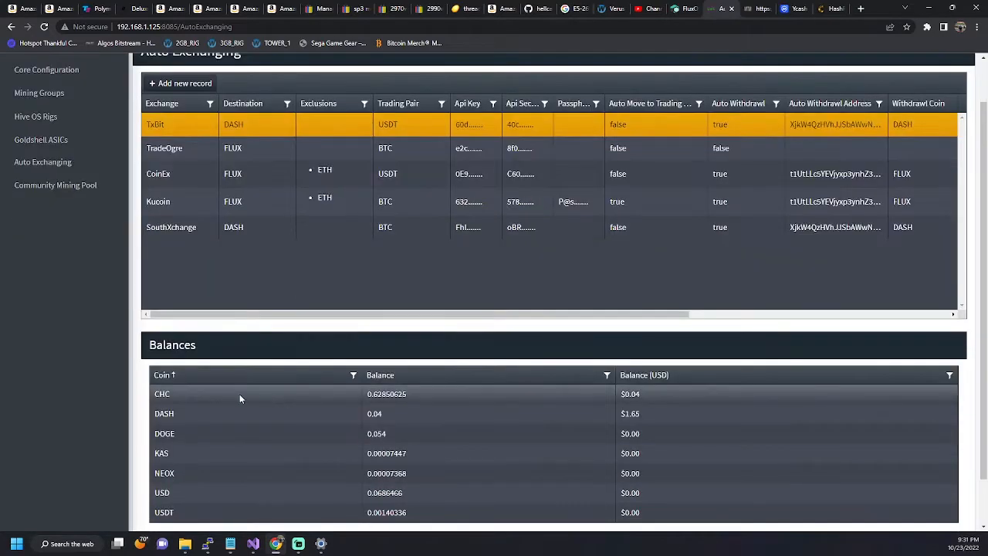
left_click_drag(155, 415, 641, 416)
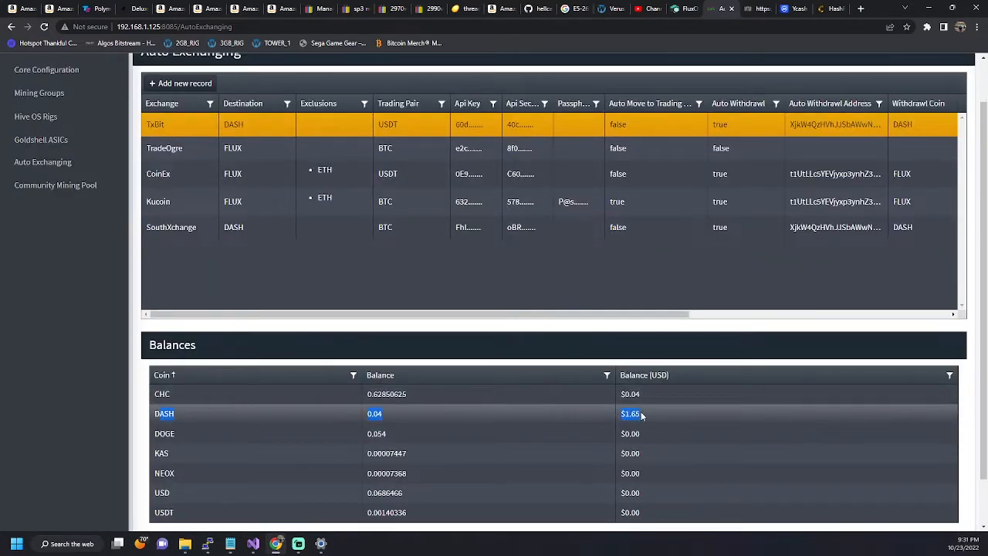
left_click(658, 417)
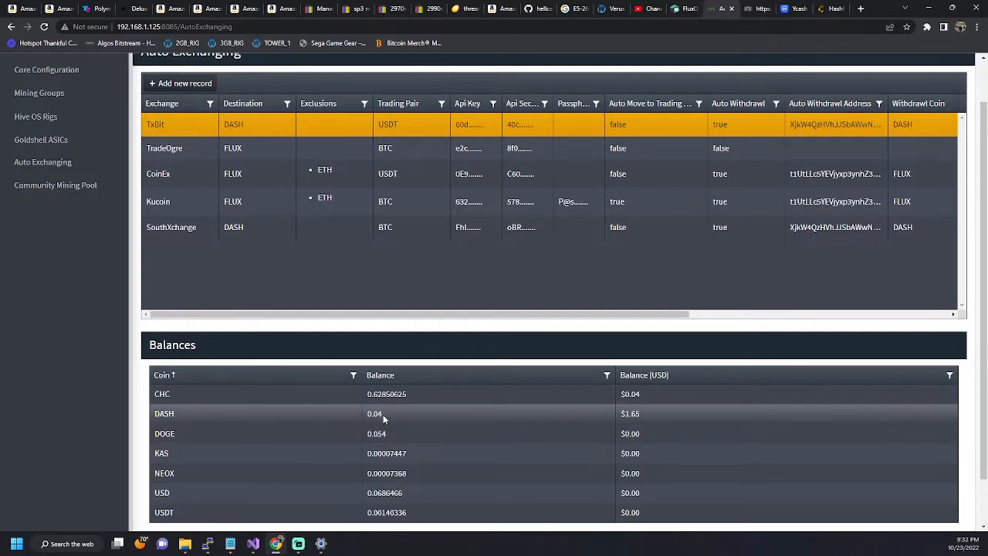
left_click_drag(377, 413, 381, 413)
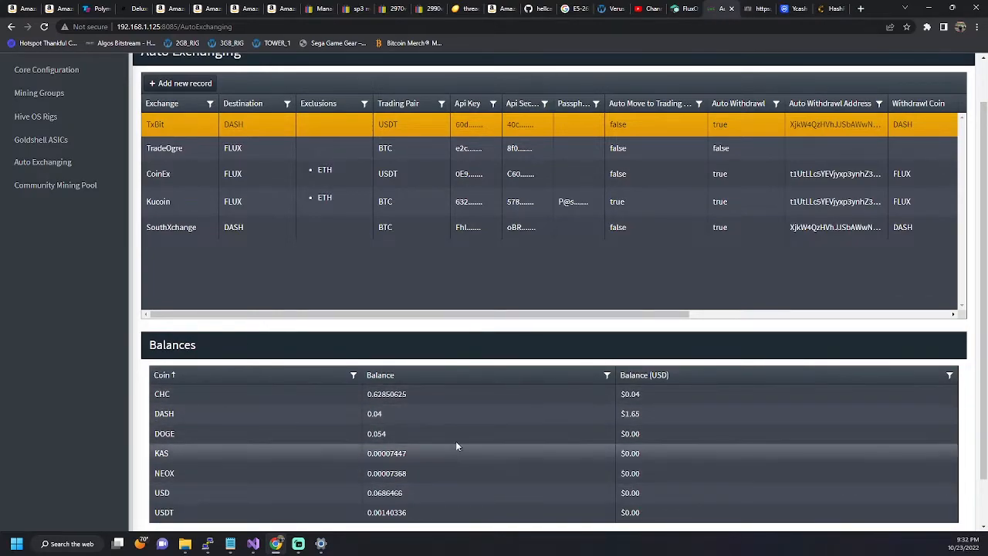
left_click_drag(367, 416, 745, 411)
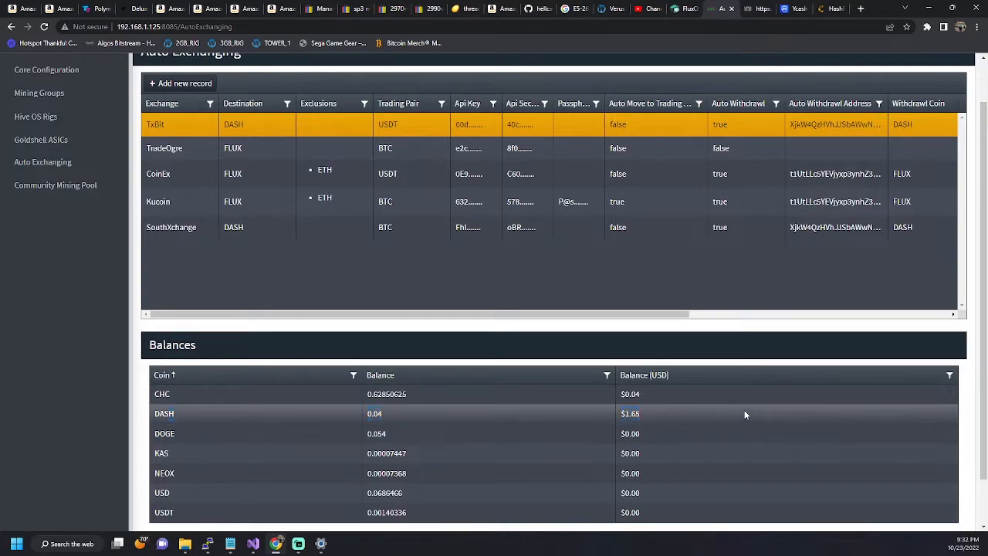
left_click(162, 229)
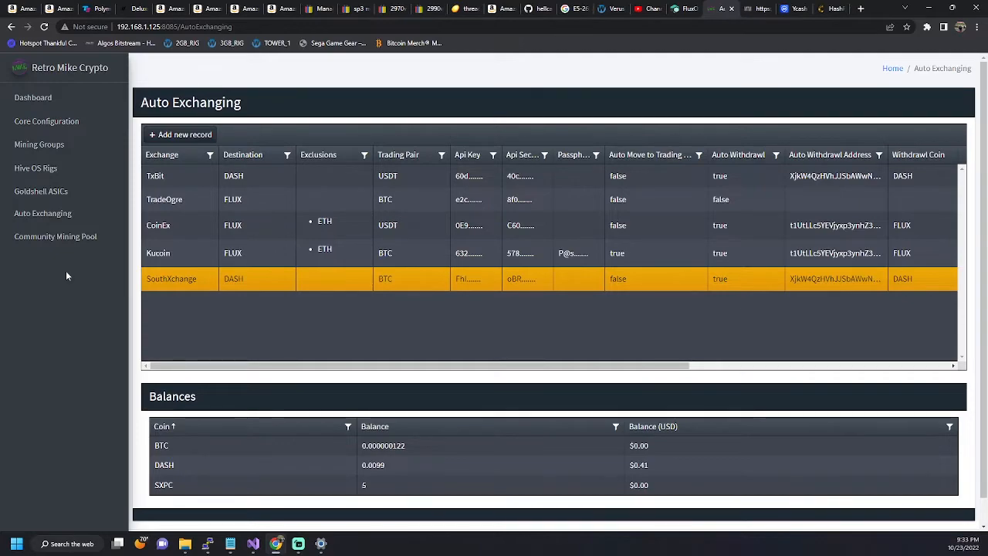
Open the Hive OS rig settings and select the TEST1 rig.
left_click(44, 177)
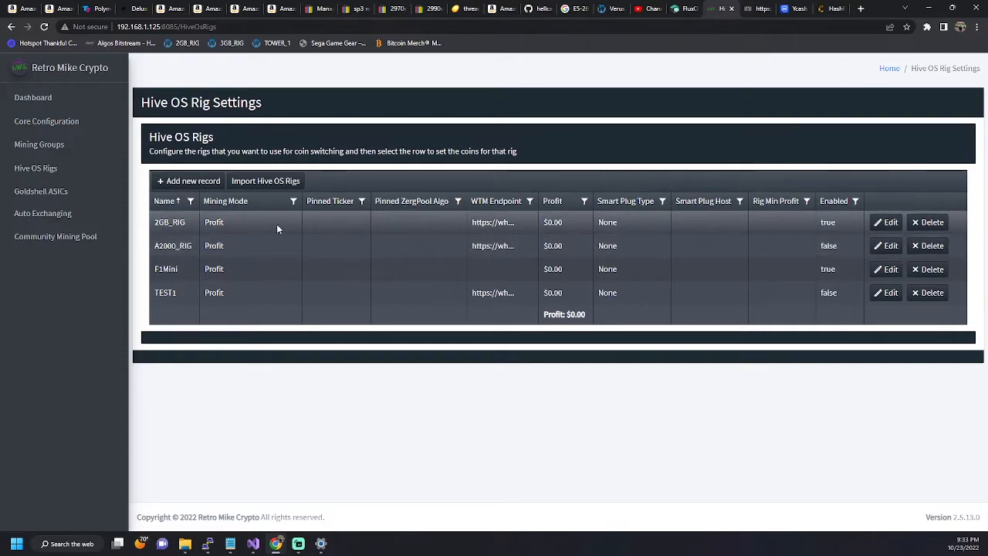
left_click(266, 293)
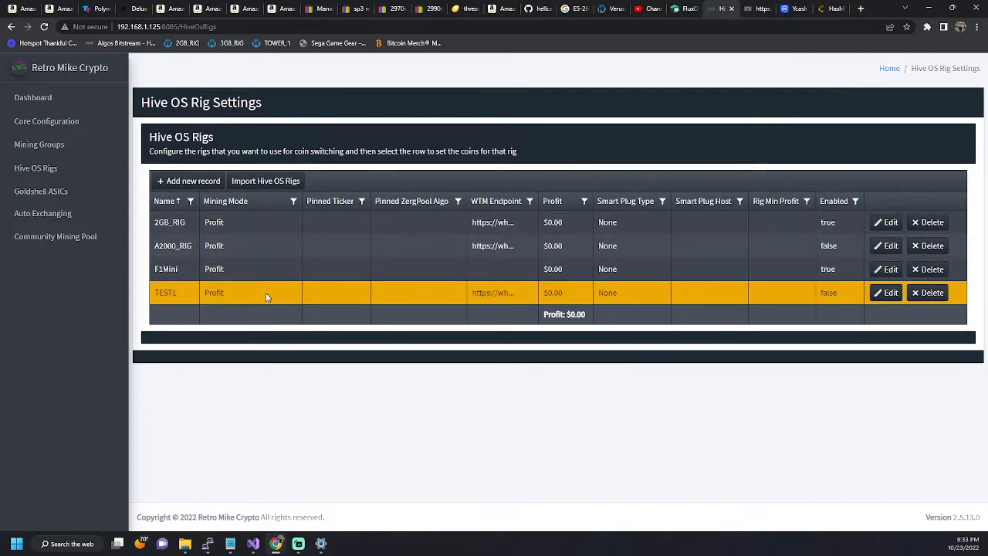